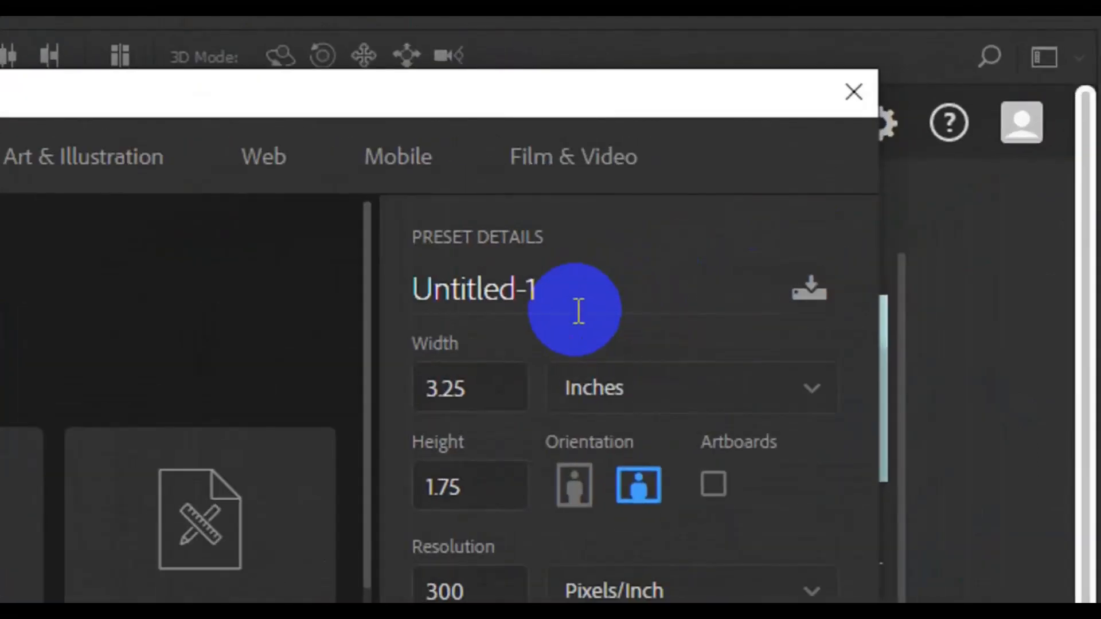
Step: Create a document named 'Business Card', 3.25 × 1.75 in at 300 ppi in CMYK Color
left_click(579, 312)
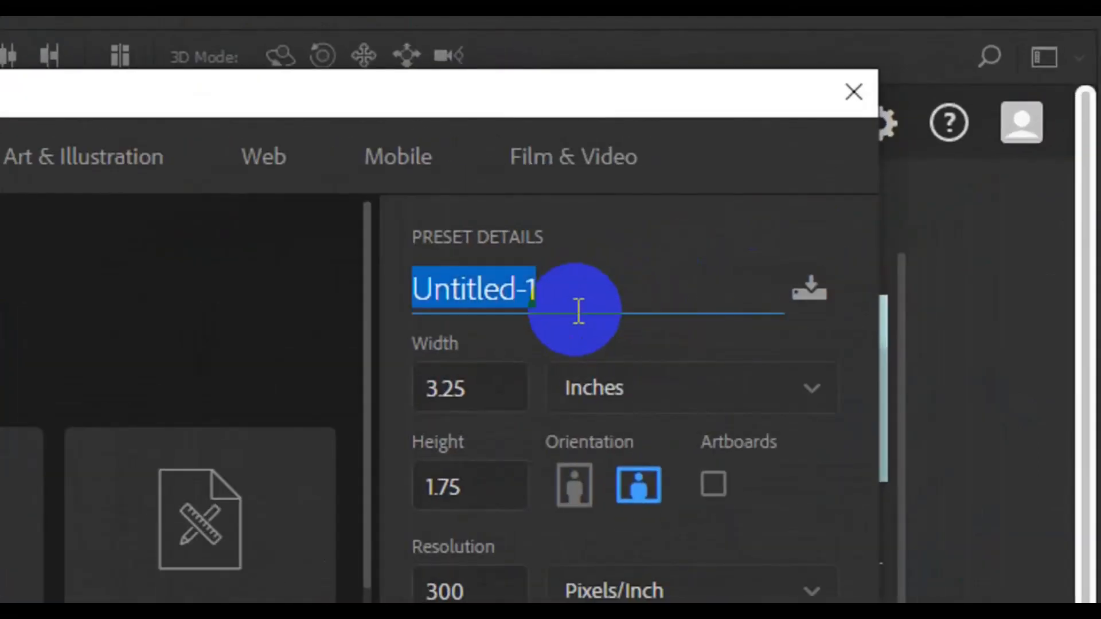
type("Busin")
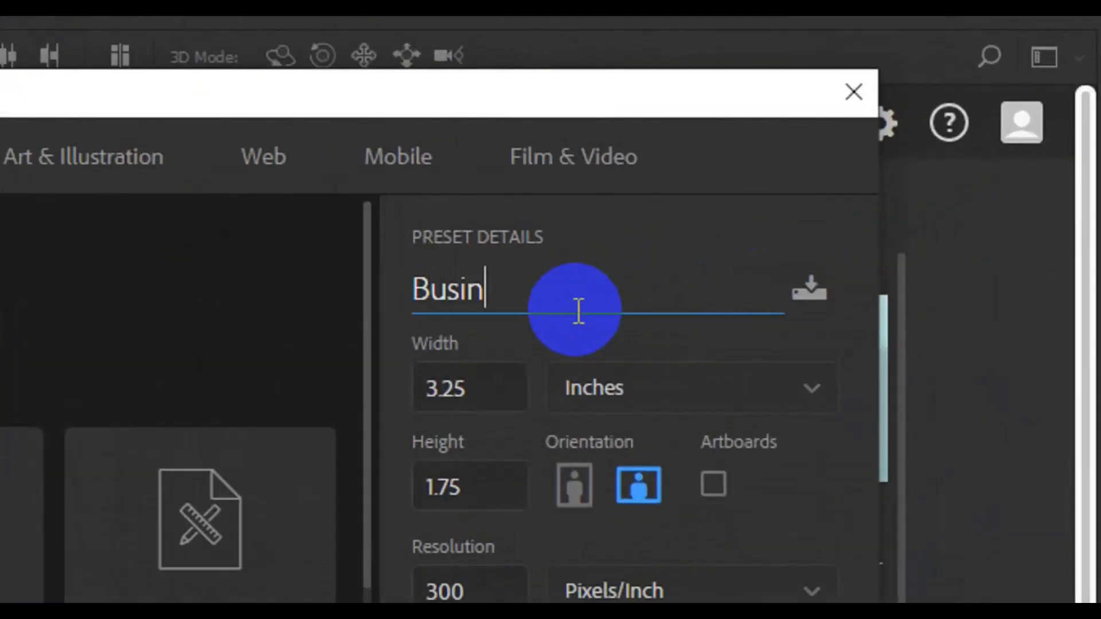
type("ess Card")
left_click_drag(487, 394, 412, 396)
left_click(419, 494)
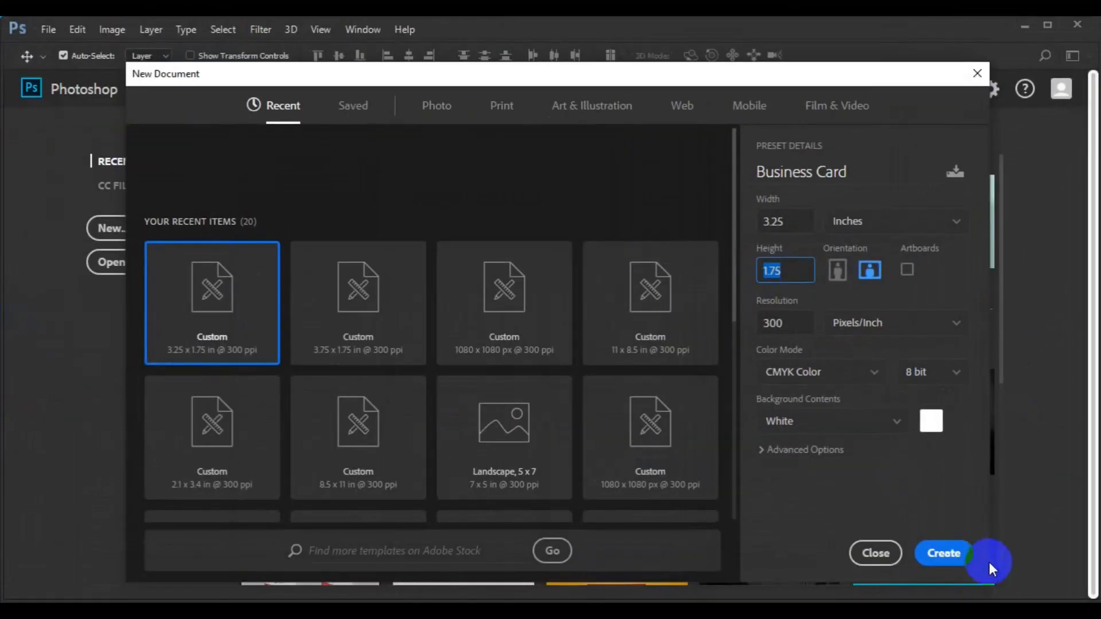
left_click(952, 553)
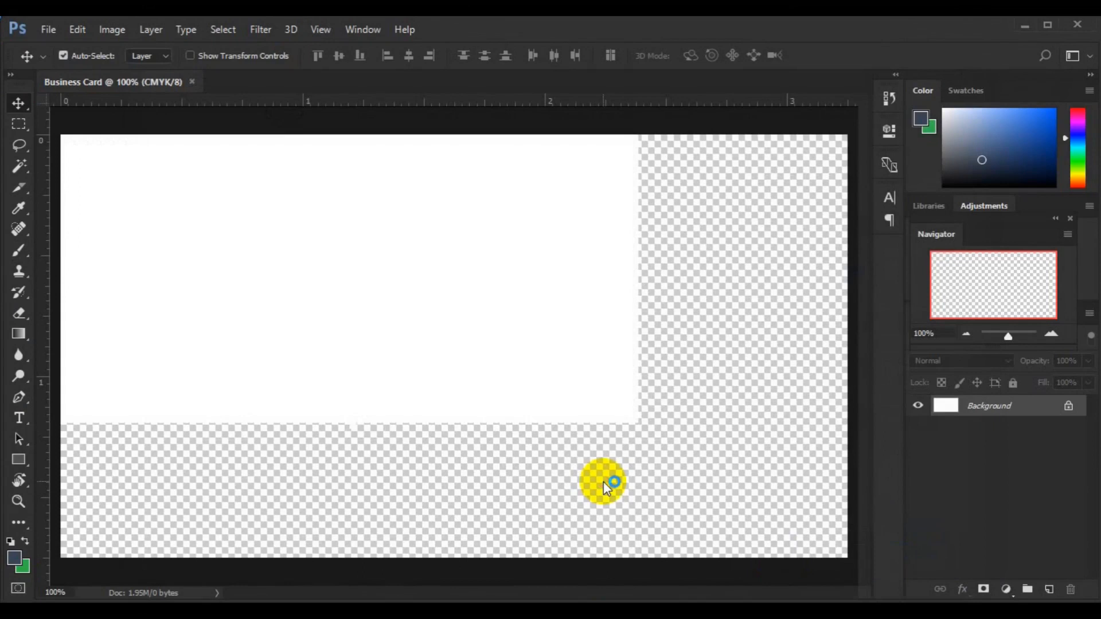
Step: Frame the card with guides on its left, top, bottom and right edges
key("ctrl+minus")
key("ctrl+minus")
left_click_drag(44, 362, 257, 375)
left_click_drag(458, 105, 462, 241)
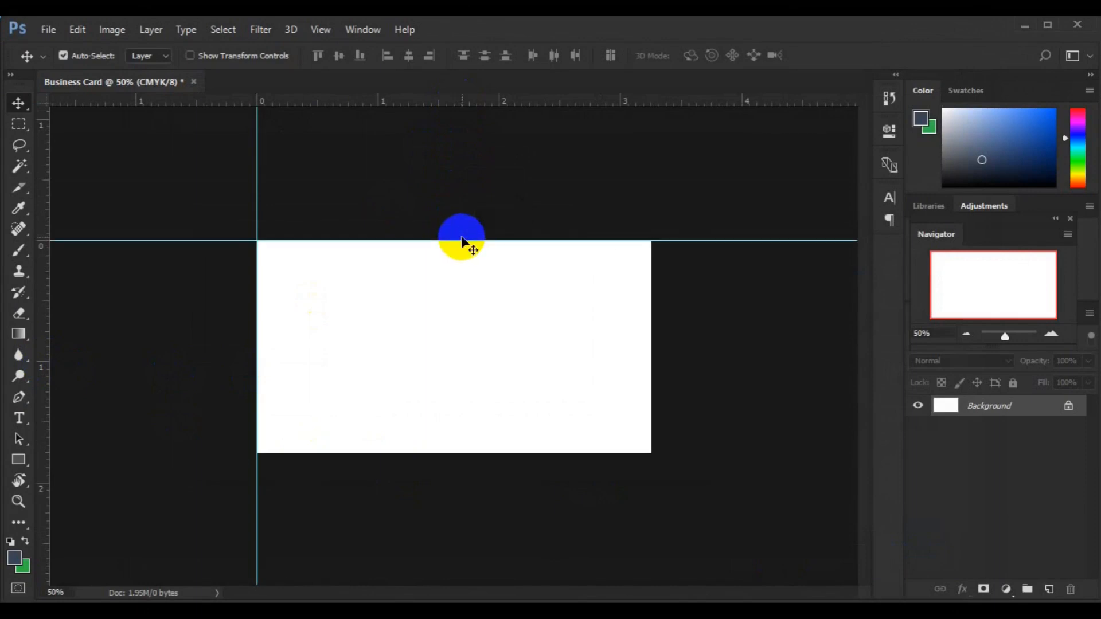
left_click_drag(437, 100, 459, 453)
left_click_drag(634, 325, 646, 315)
left_click(547, 268)
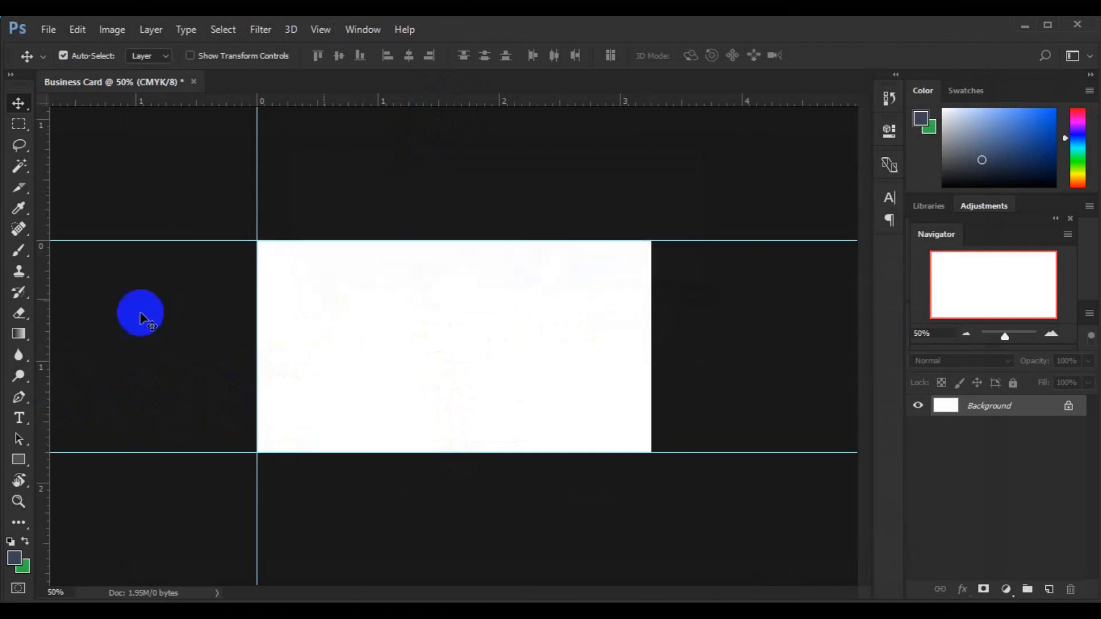
left_click_drag(44, 346, 649, 320)
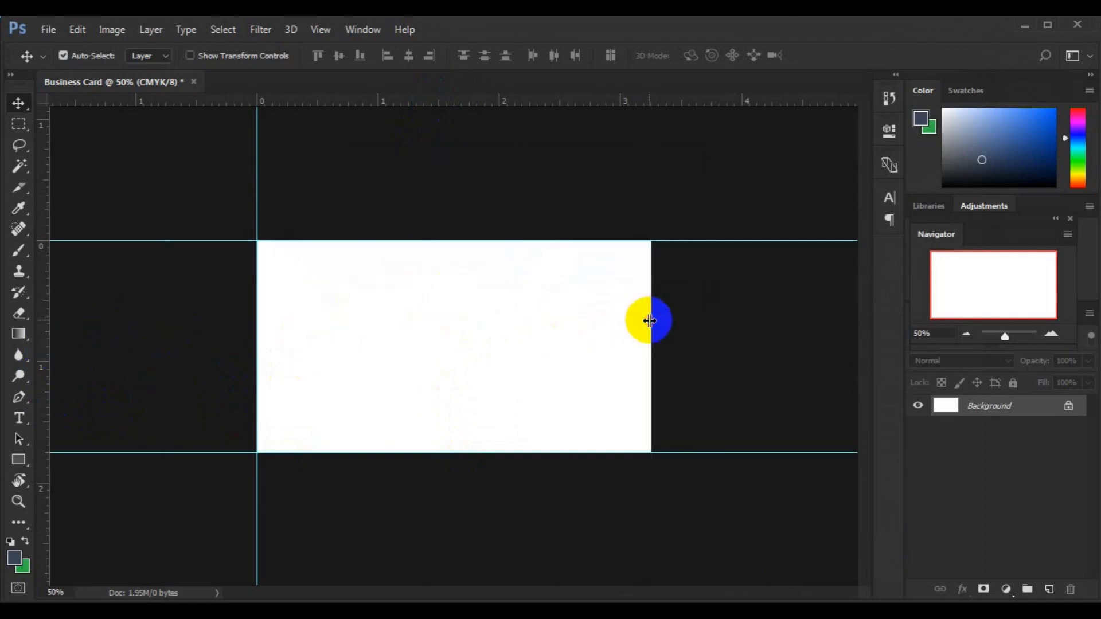
left_click(370, 329)
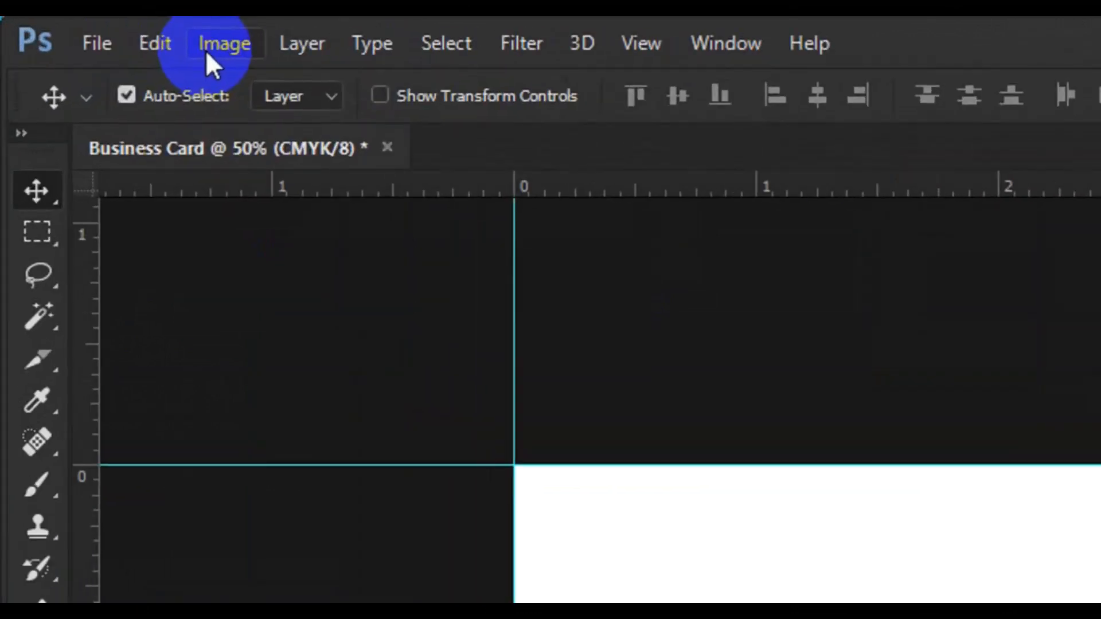
Step: Enlarge the canvas by 0.25 in width and height with relative Canvas Size
left_click(207, 51)
left_click(310, 302)
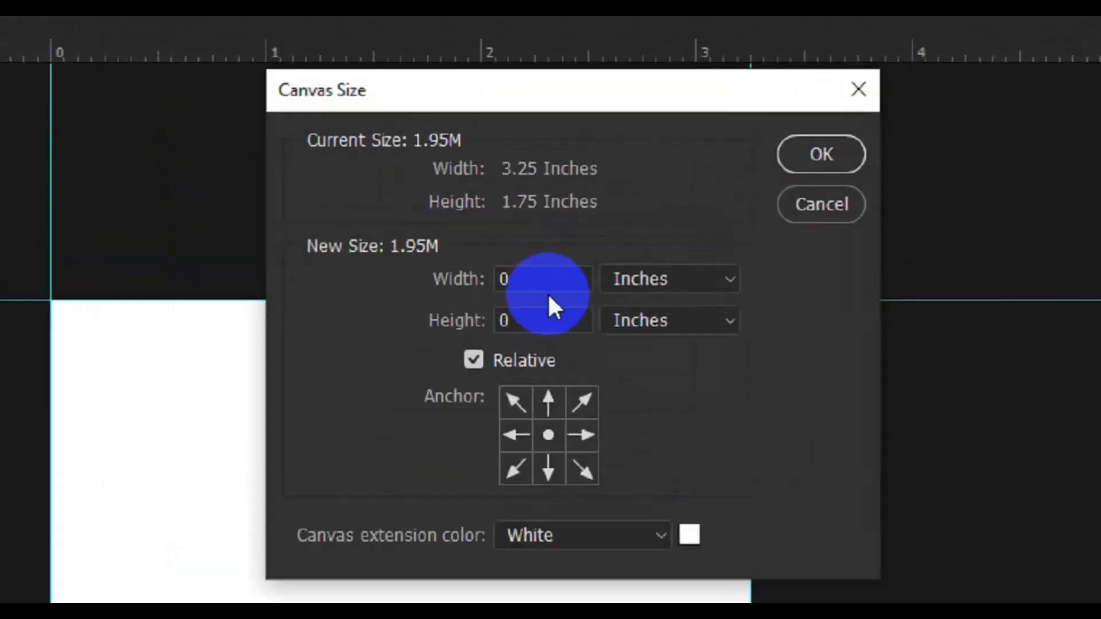
left_click(534, 228)
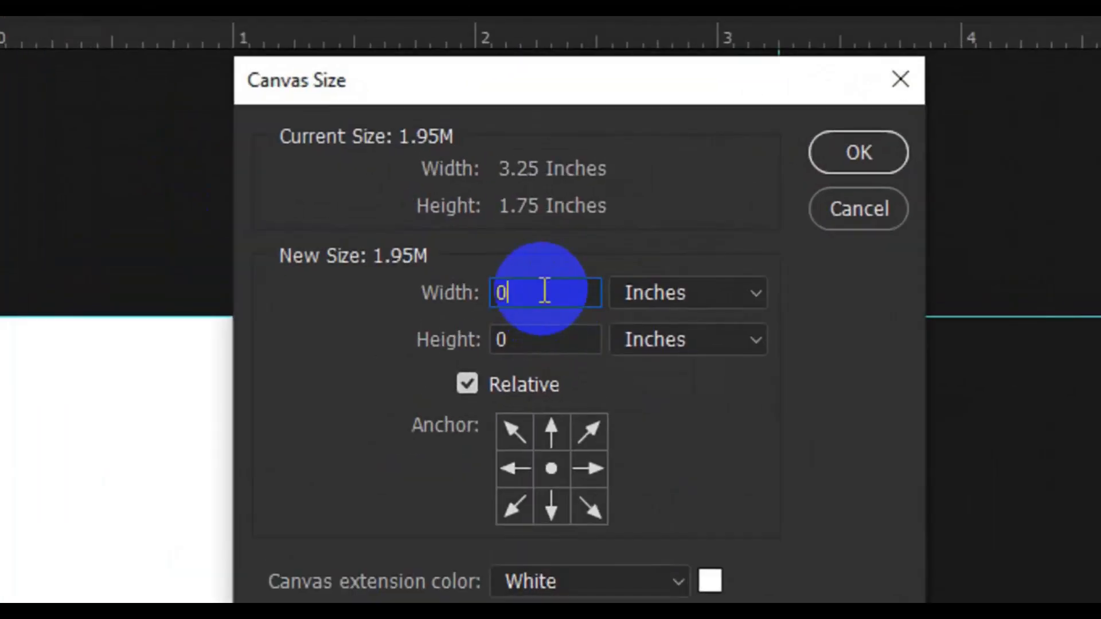
type(".25")
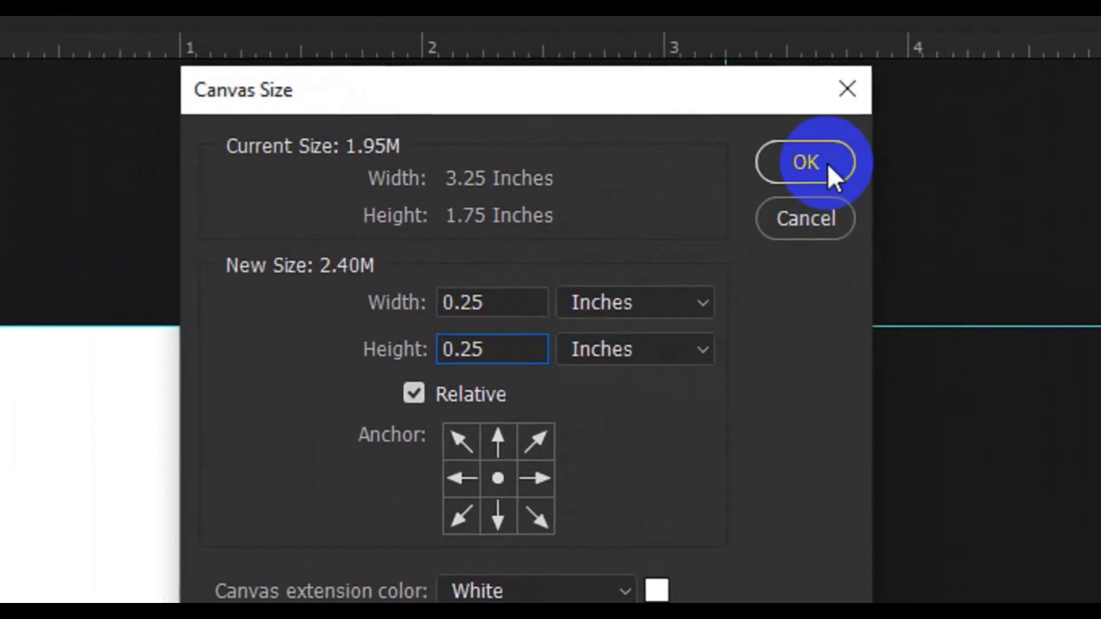
left_click(882, 163)
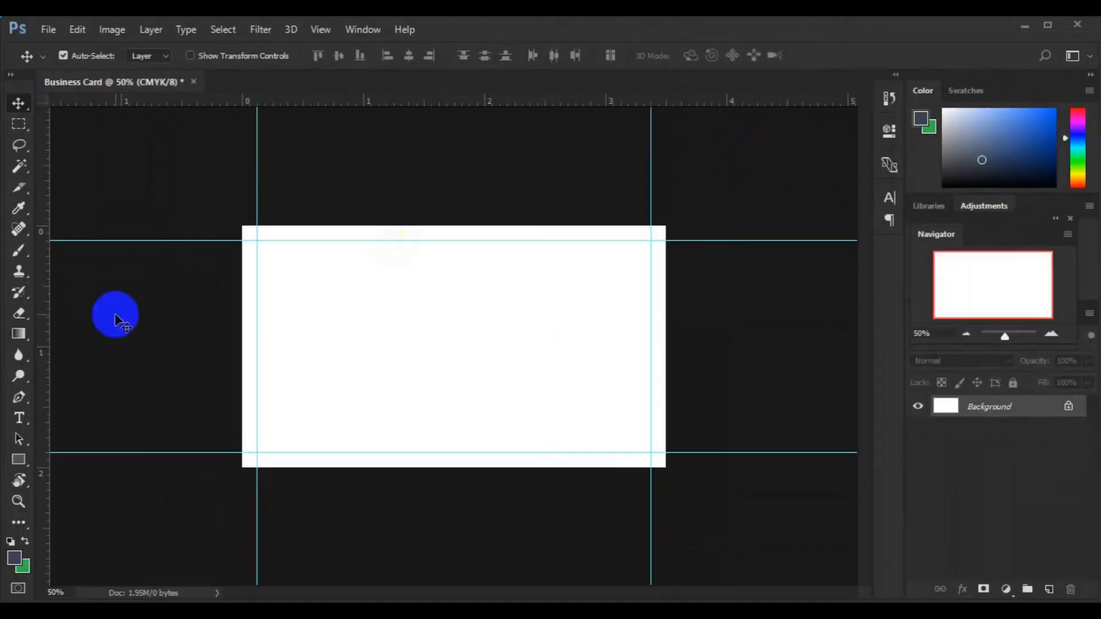
Step: Add guides at the enlarged canvas's left, top, bottom and right edges
left_click_drag(42, 332, 242, 341)
left_click_drag(437, 104, 453, 225)
left_click_drag(413, 105, 463, 467)
left_click_drag(46, 378, 665, 320)
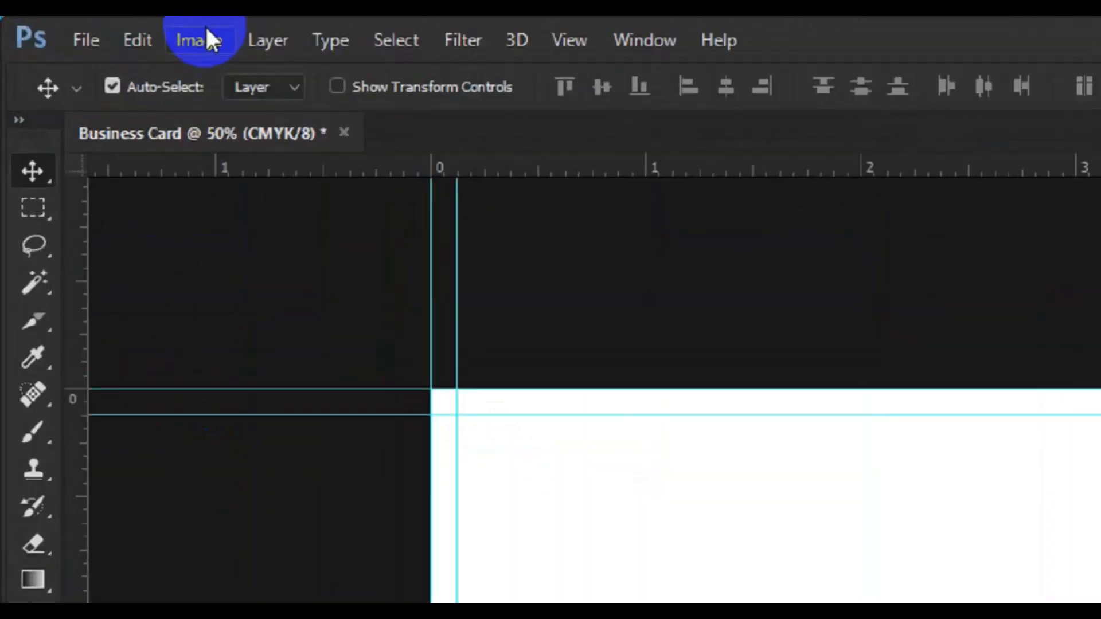
Step: Enlarge the canvas by another 0.25 in width and height, reaching 3.75 × 2.25 in
left_click(114, 27)
left_click(170, 163)
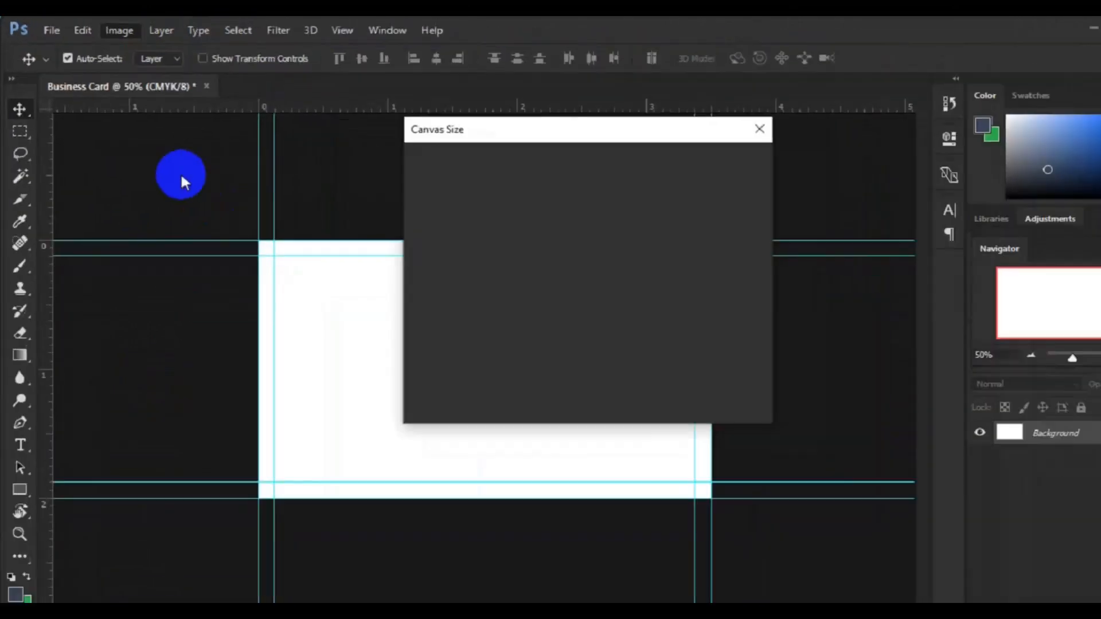
left_click(1025, 444)
type(".25")
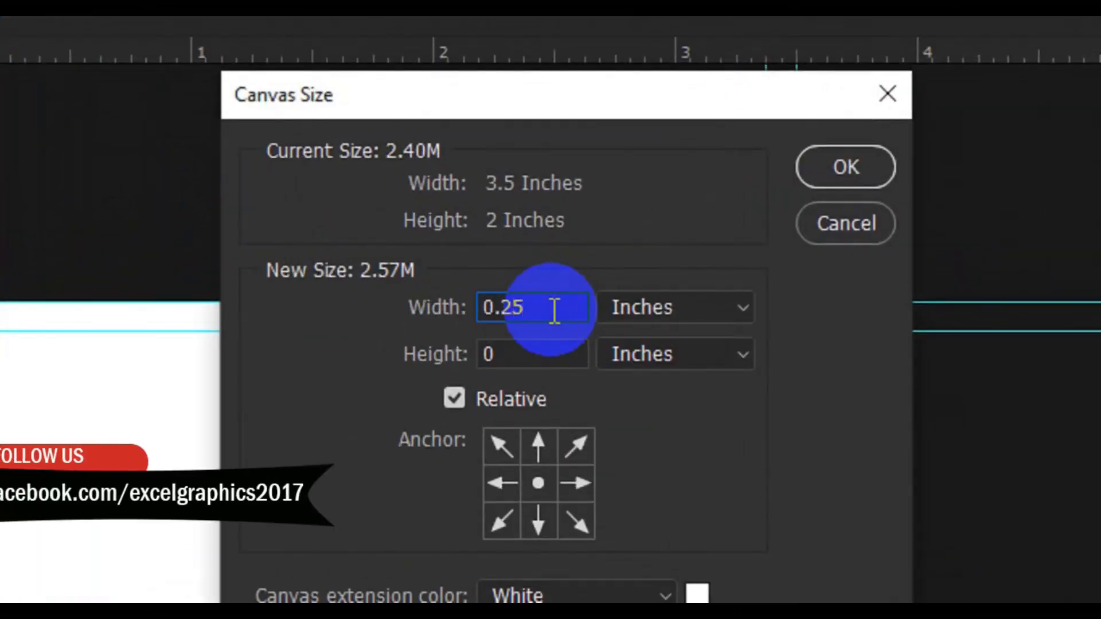
key("Tab")
type(".25")
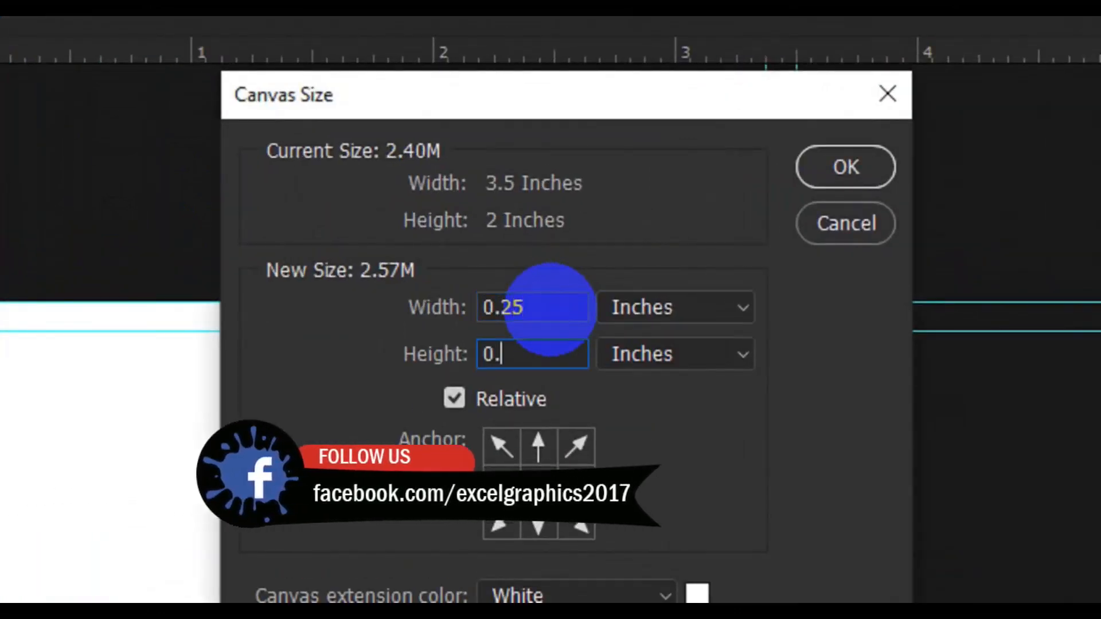
left_click(846, 167)
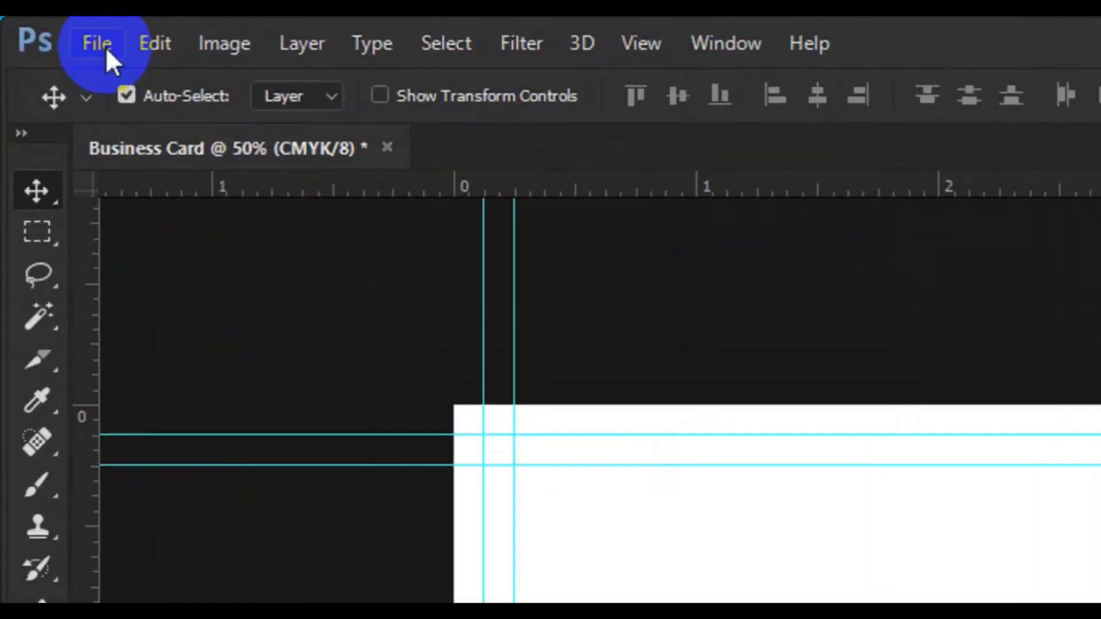
Step: Open the pin.psd icon file from the Desktop folder
left_click(98, 44)
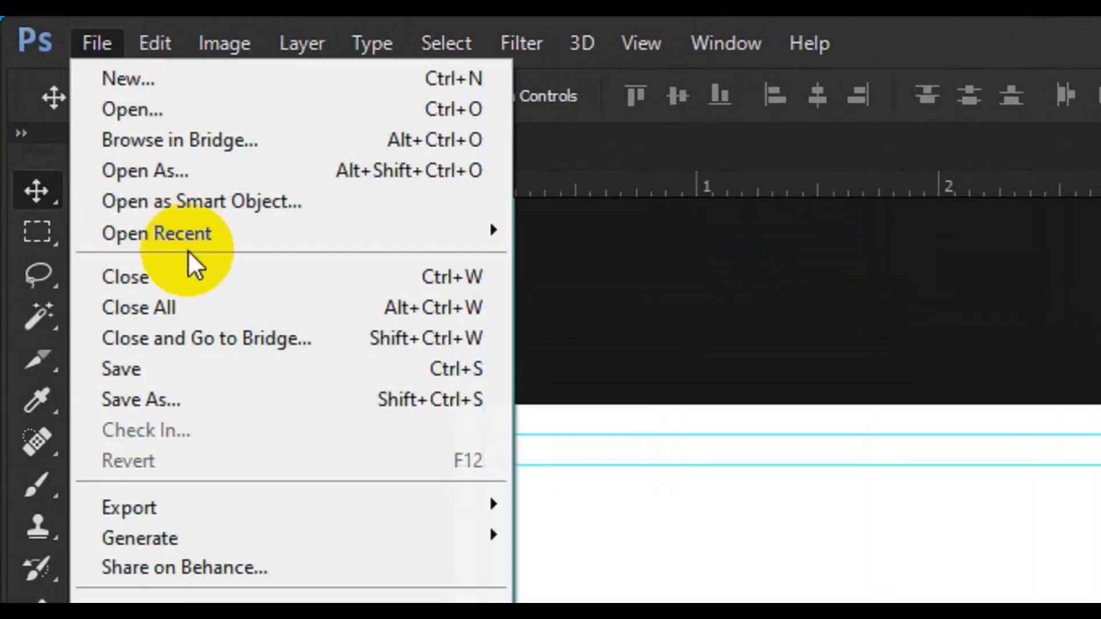
key("Escape")
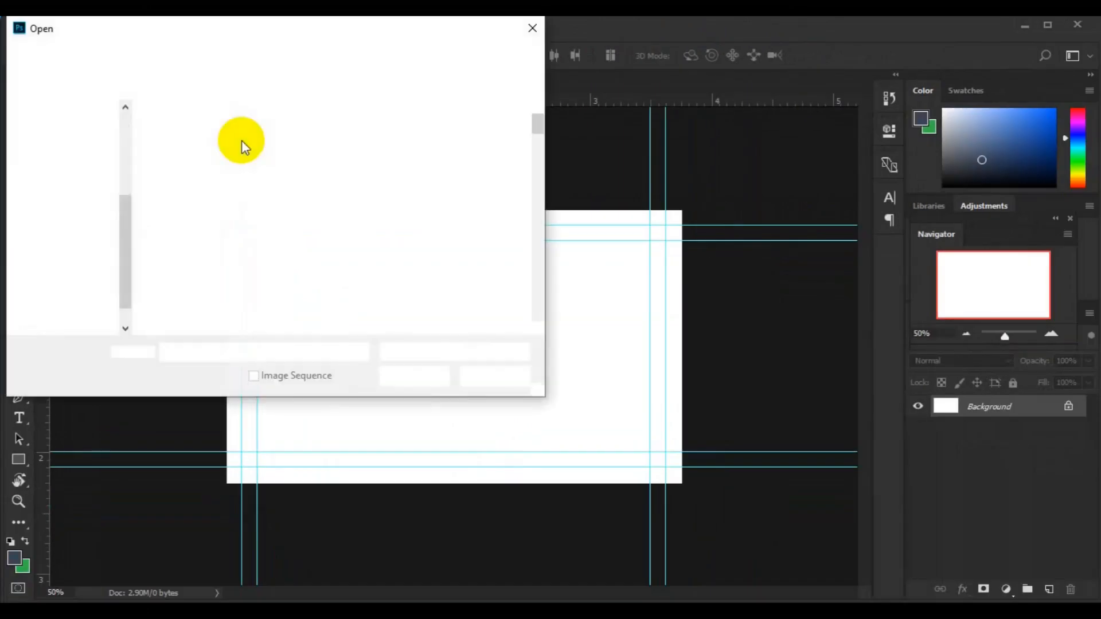
scroll(542, 328, "down", 7)
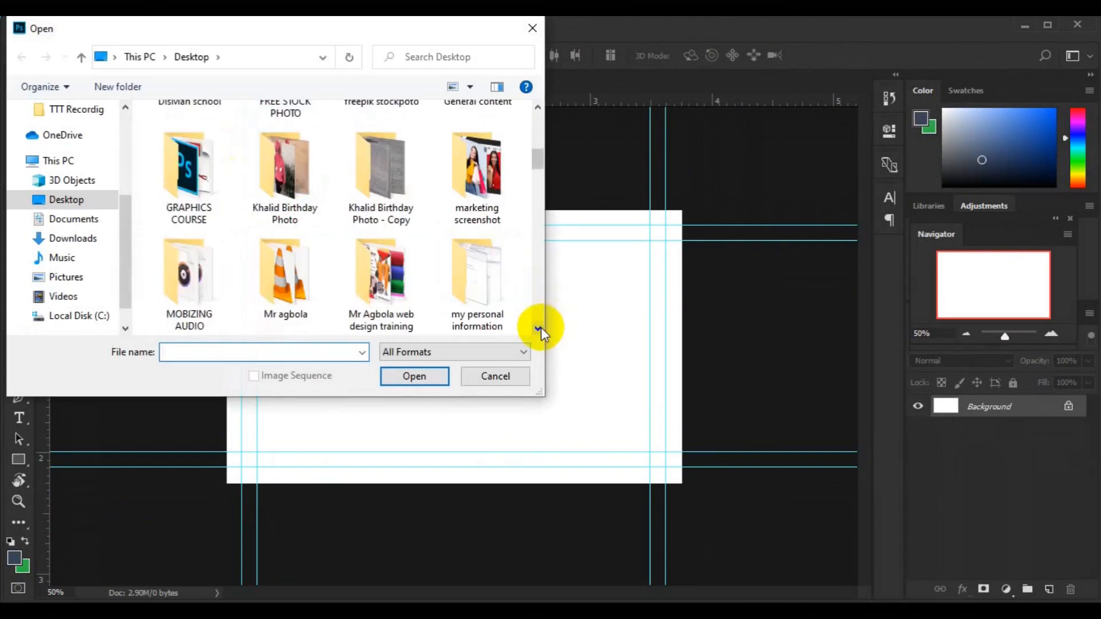
scroll(541, 328, "down", 6)
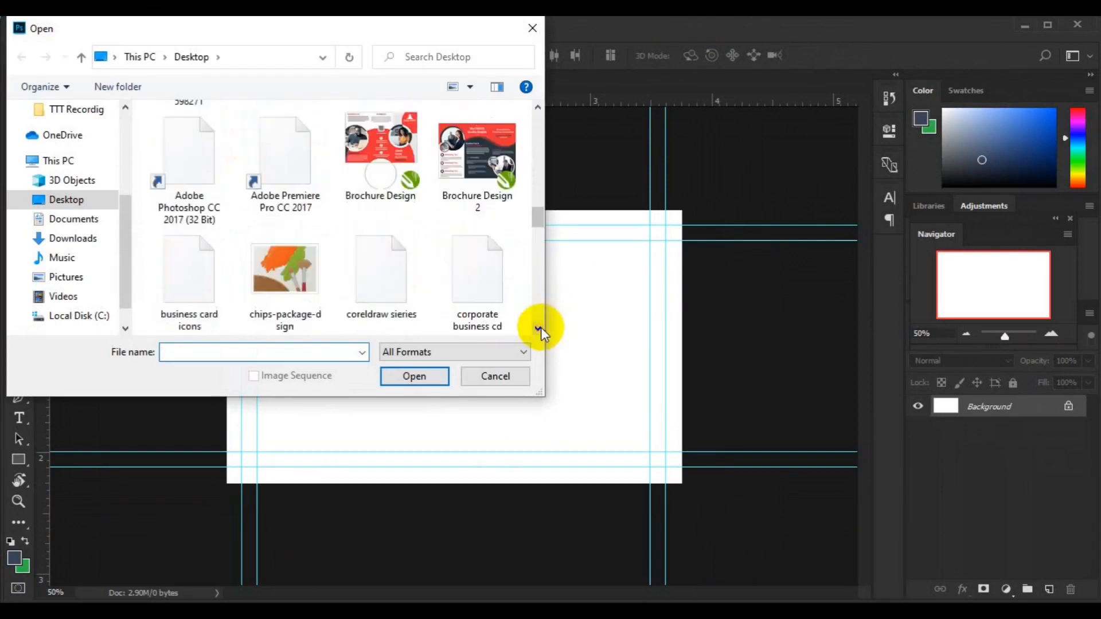
scroll(541, 328, "down", 5)
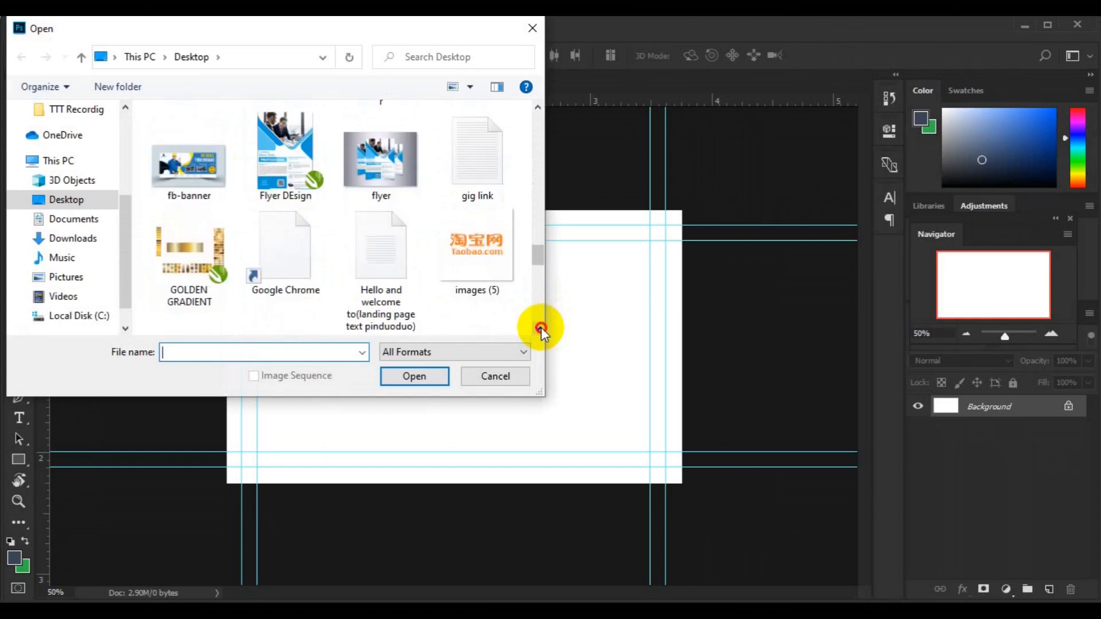
left_click(507, 300)
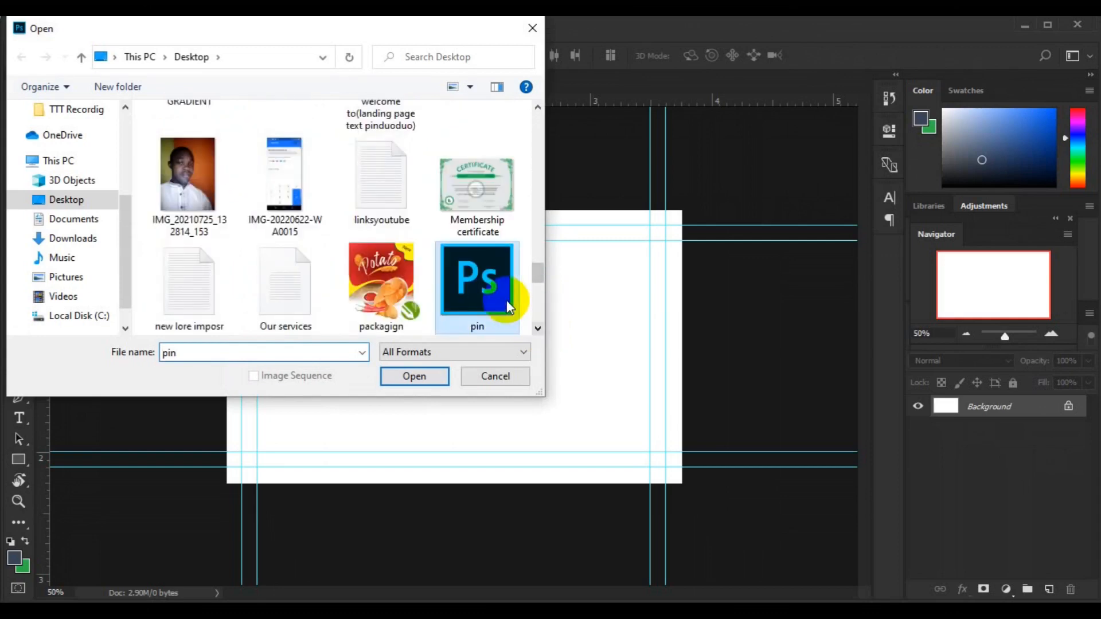
left_click(407, 376)
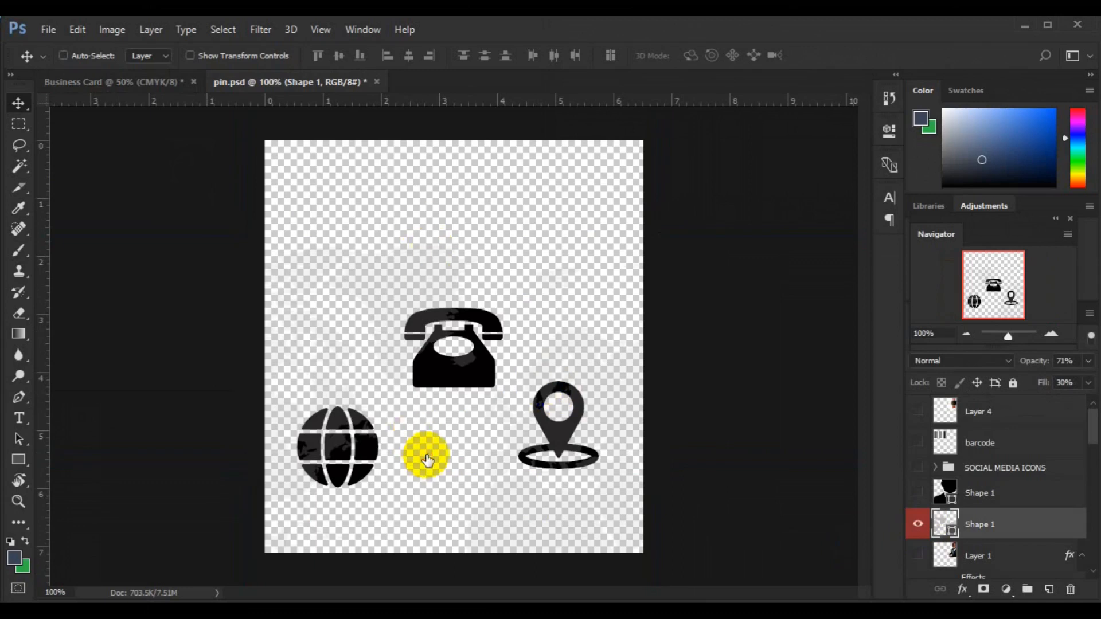
Step: Drag the map, globe and phone Shape 1 layers from pin.psd into Business Card
left_click(566, 229, "ctrl")
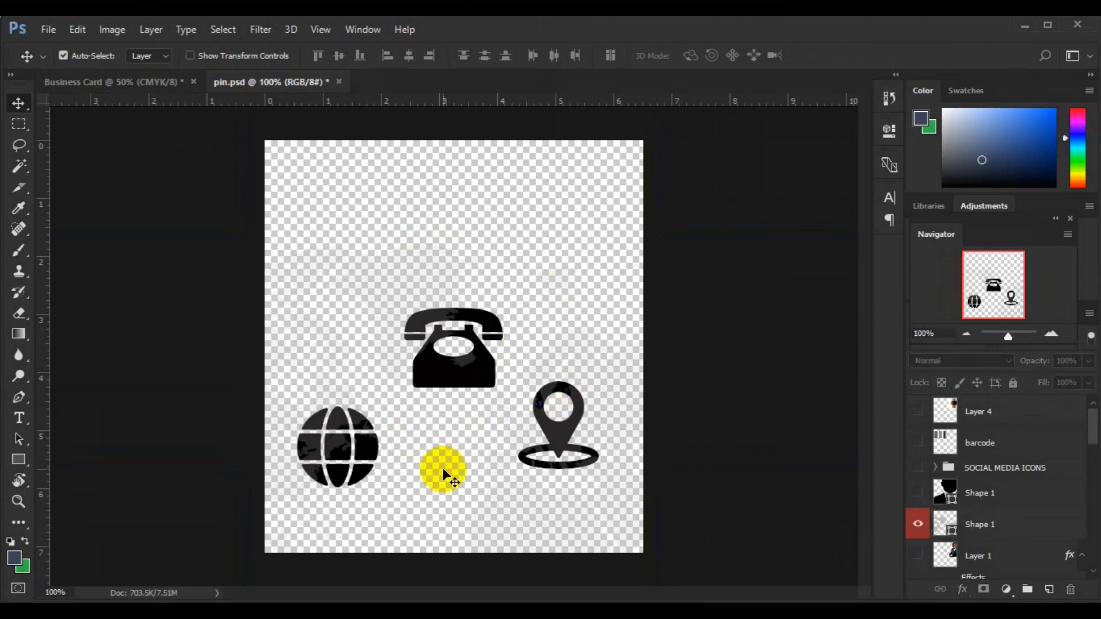
left_click(1004, 525)
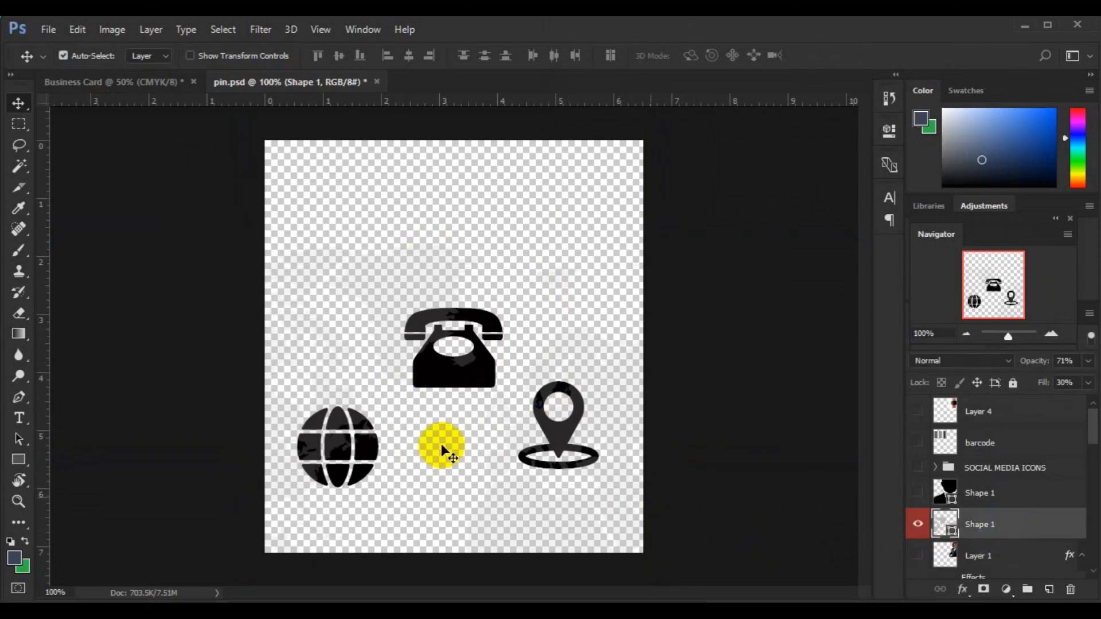
left_click_drag(443, 447, 426, 390)
left_click(1024, 409)
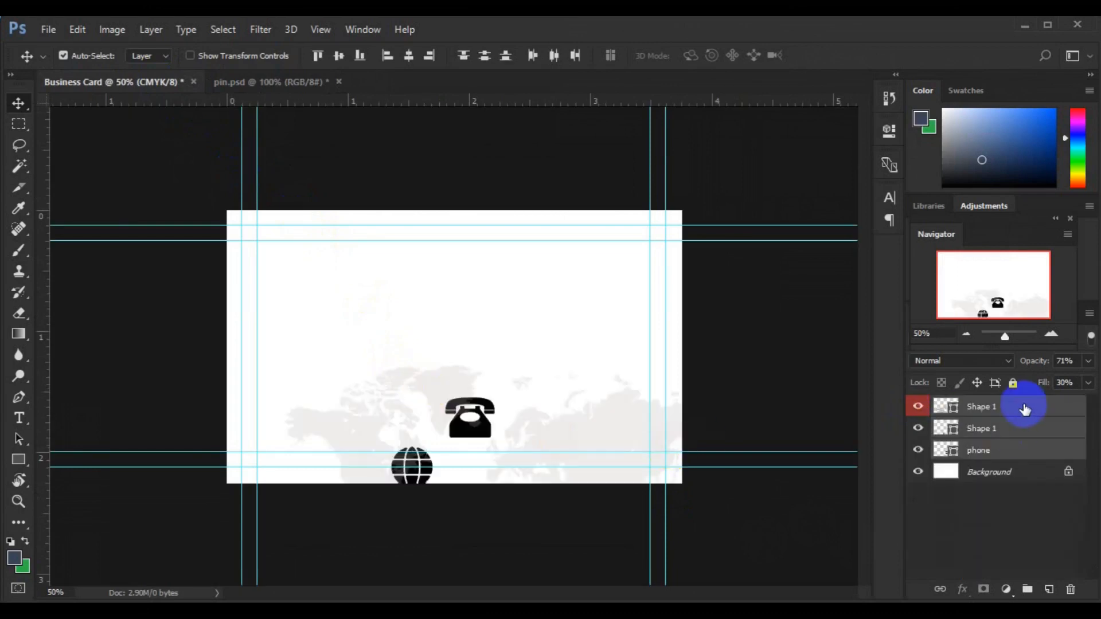
Step: Hide the globe and telephone layers, leaving the world map selected with the whole canvas
left_click(1010, 427)
left_click_drag(918, 428, 917, 453)
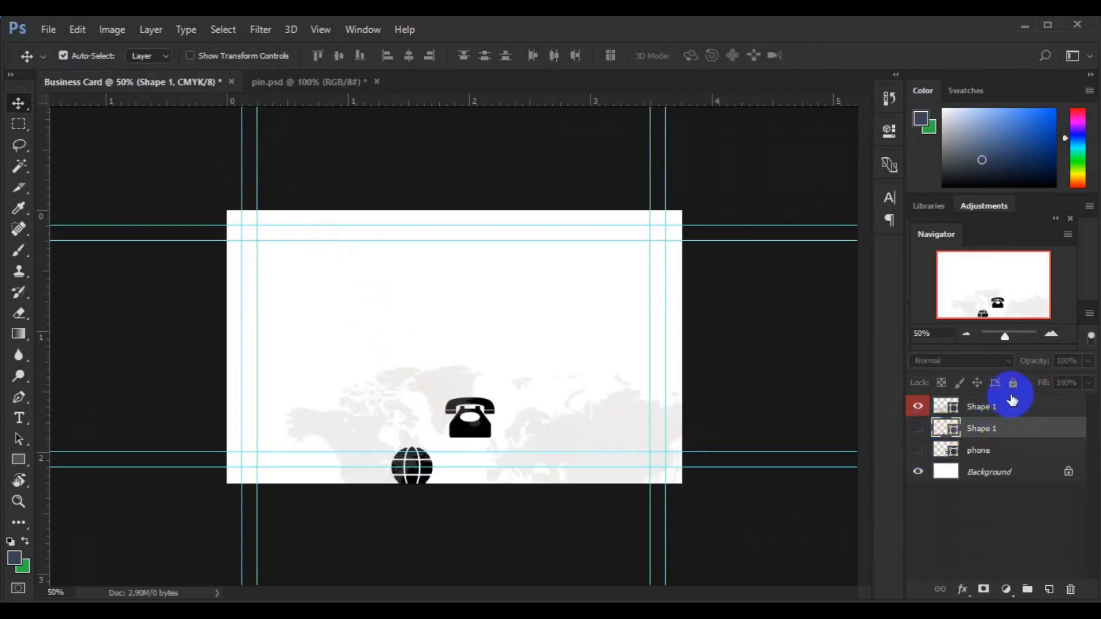
left_click(1012, 409)
key("ctrl+a")
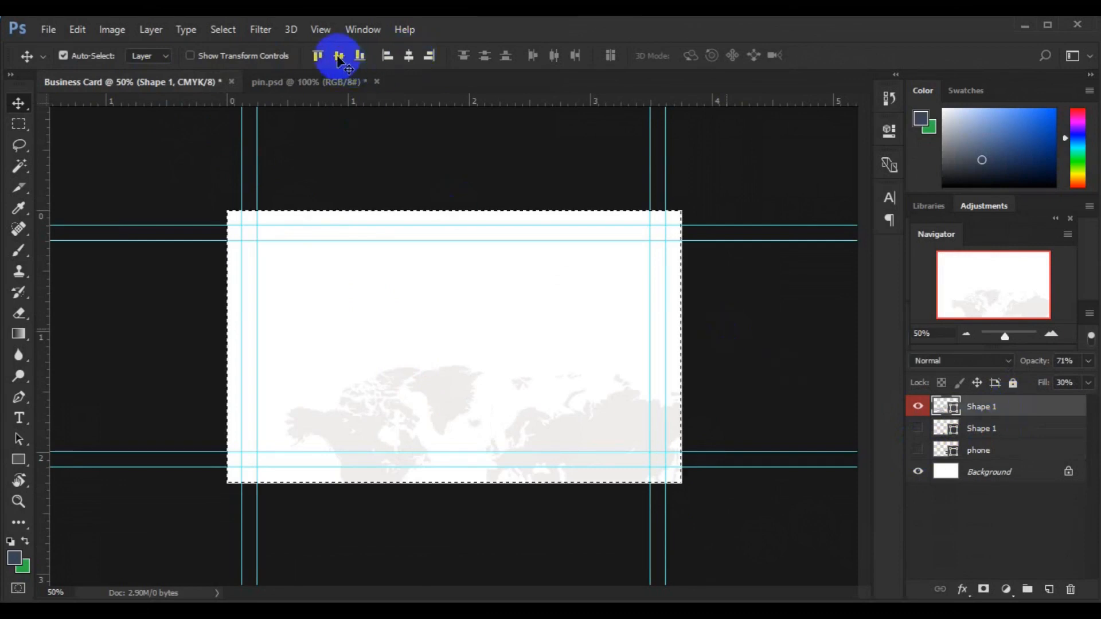
Step: Centre the world map on the card with Align Horizontal Centers
left_click(409, 58)
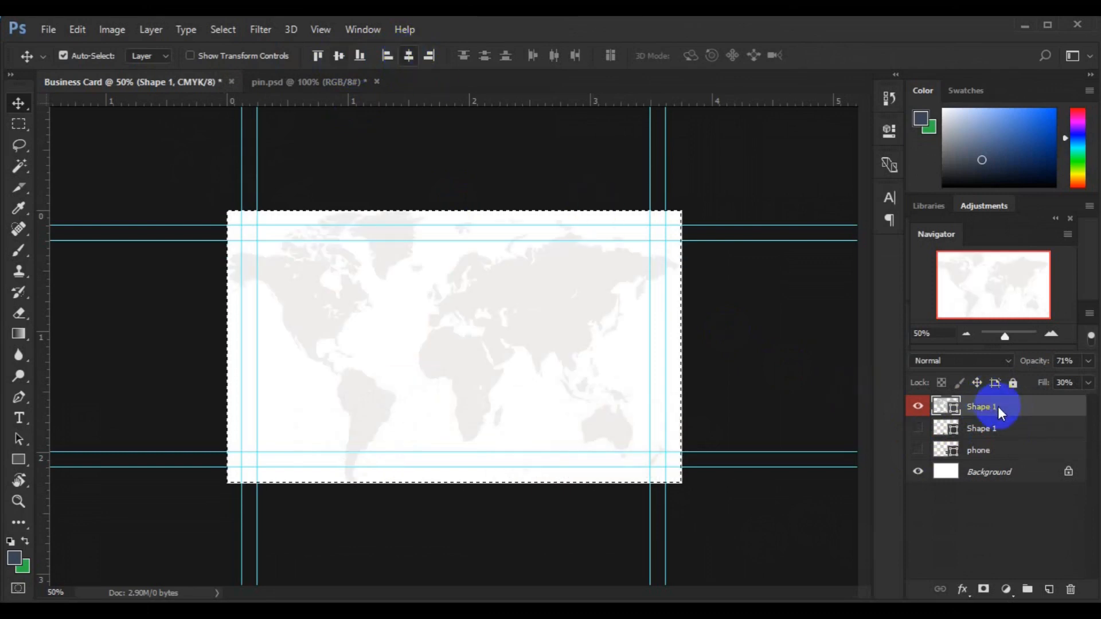
key("ctrl+d")
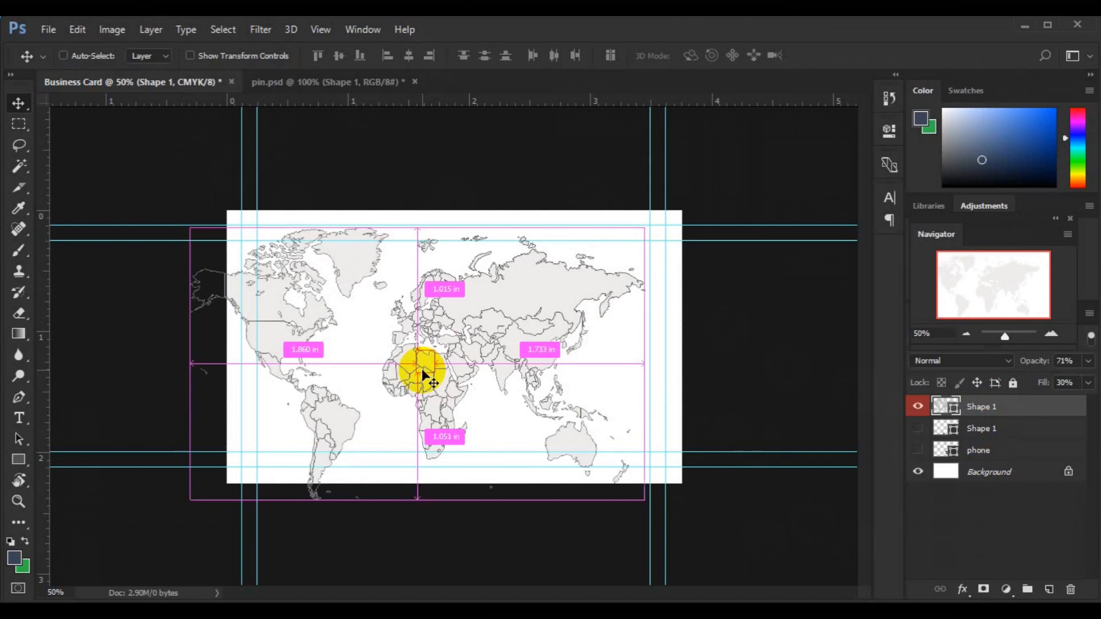
key("ctrl+a")
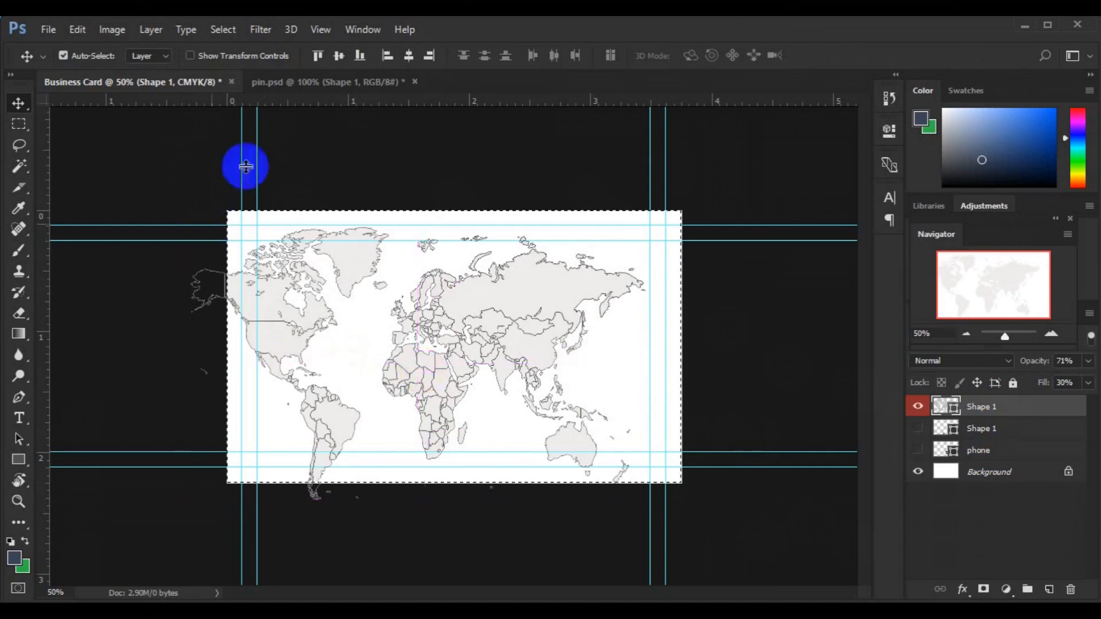
left_click(341, 55)
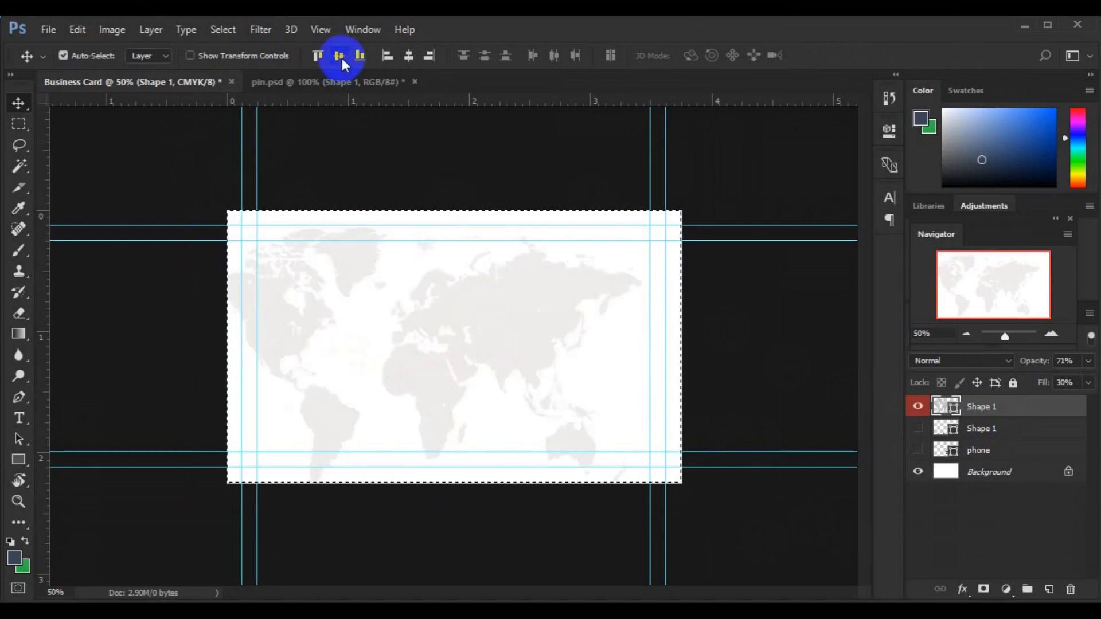
left_click(409, 58)
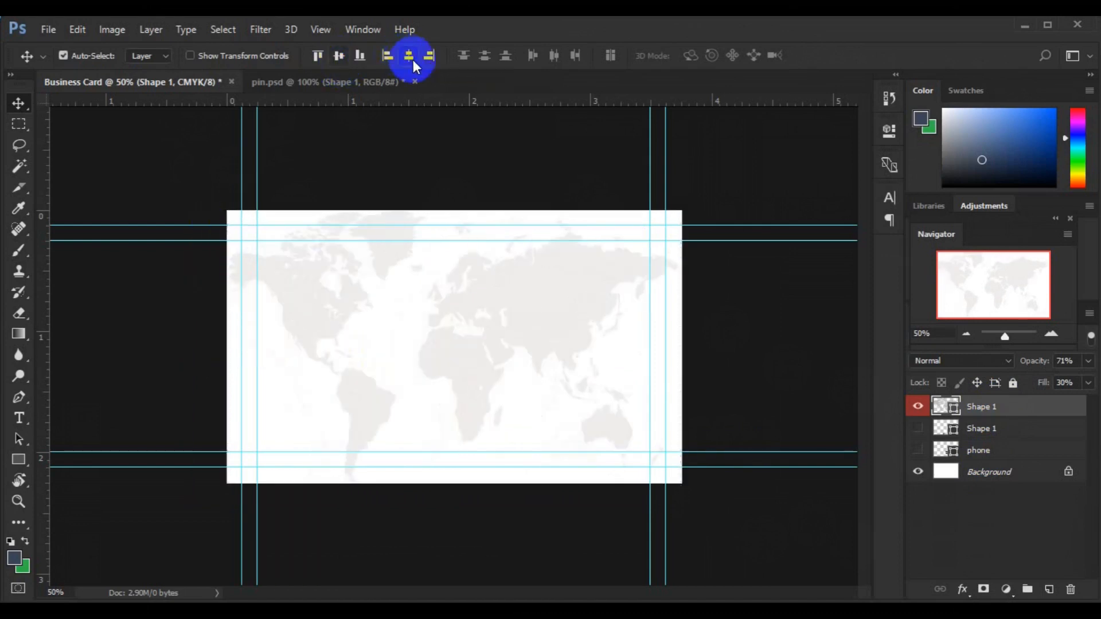
Step: Move the world map layer below the phone layer and add an empty Layer 1
left_click(1003, 406)
left_click_drag(1003, 406, 1001, 456)
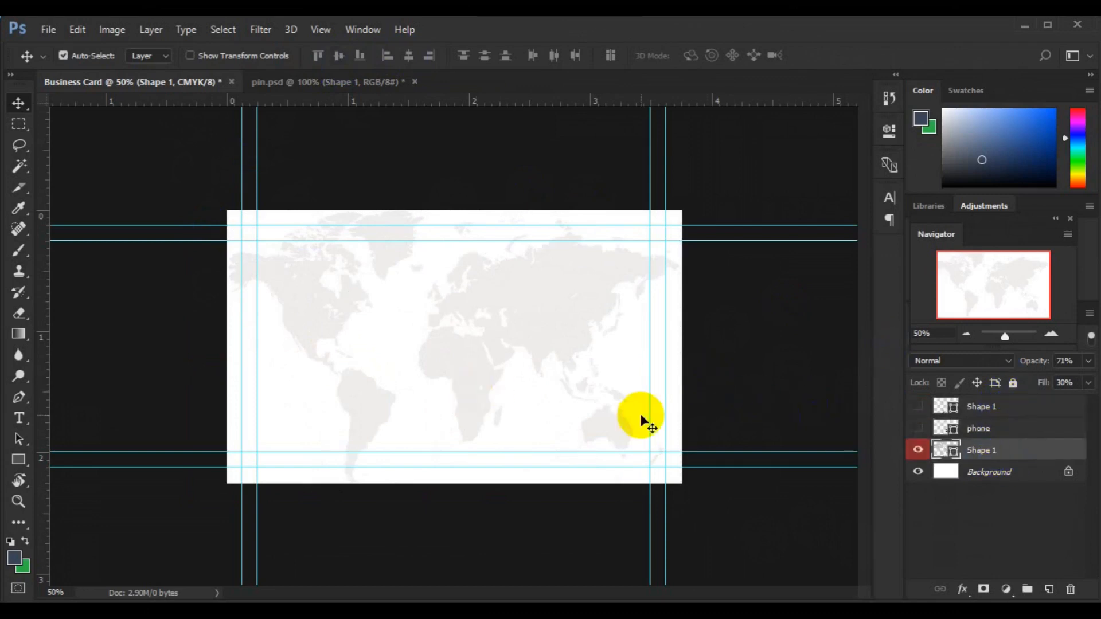
left_click(1047, 590)
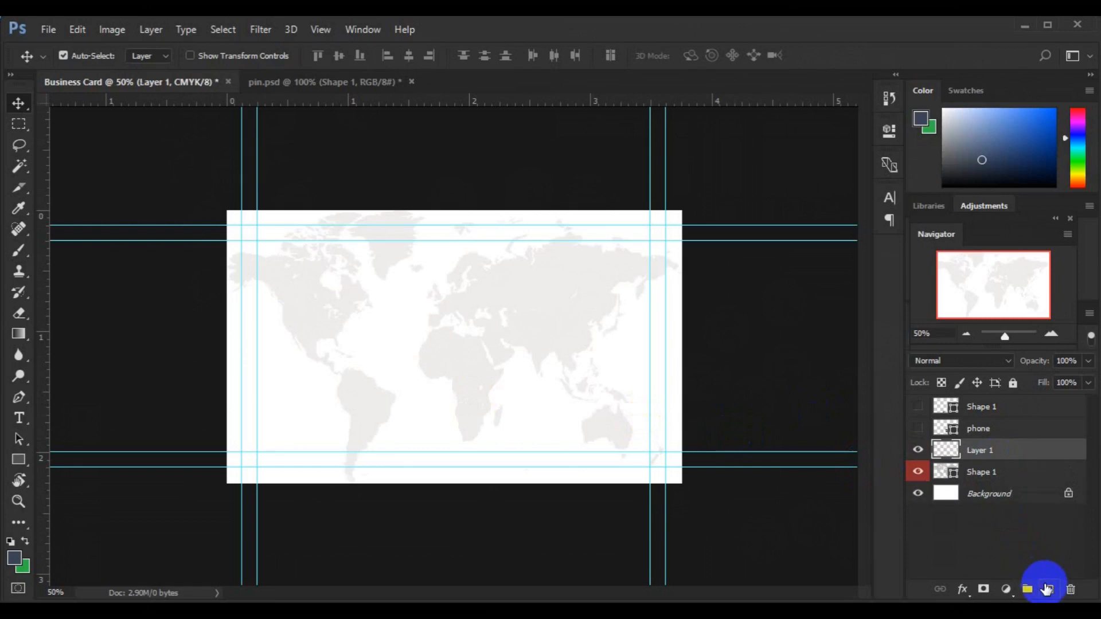
Step: Draw a diamond preset with the Custom Shape Tool over North America
left_click(11, 335)
left_click(37, 572)
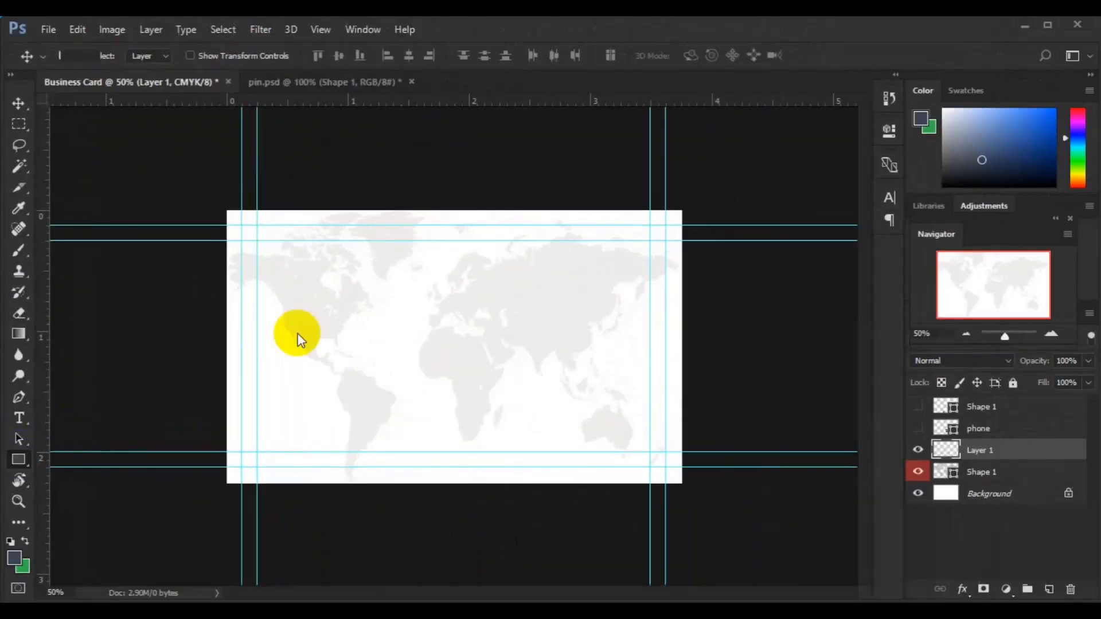
left_click_drag(18, 460, 97, 532)
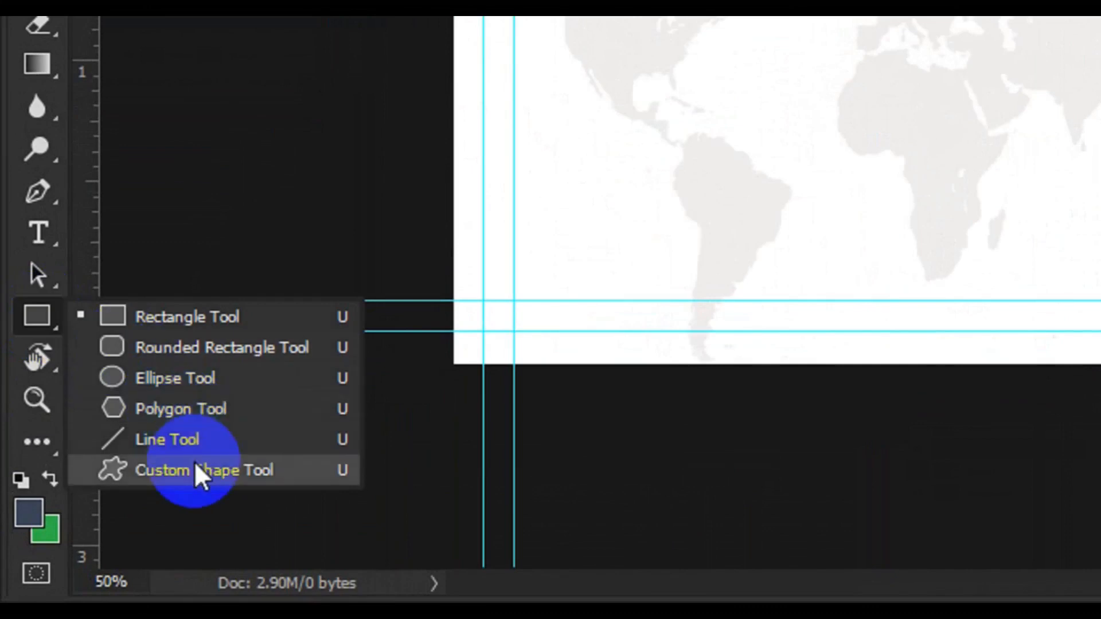
left_click_drag(195, 465, 196, 468)
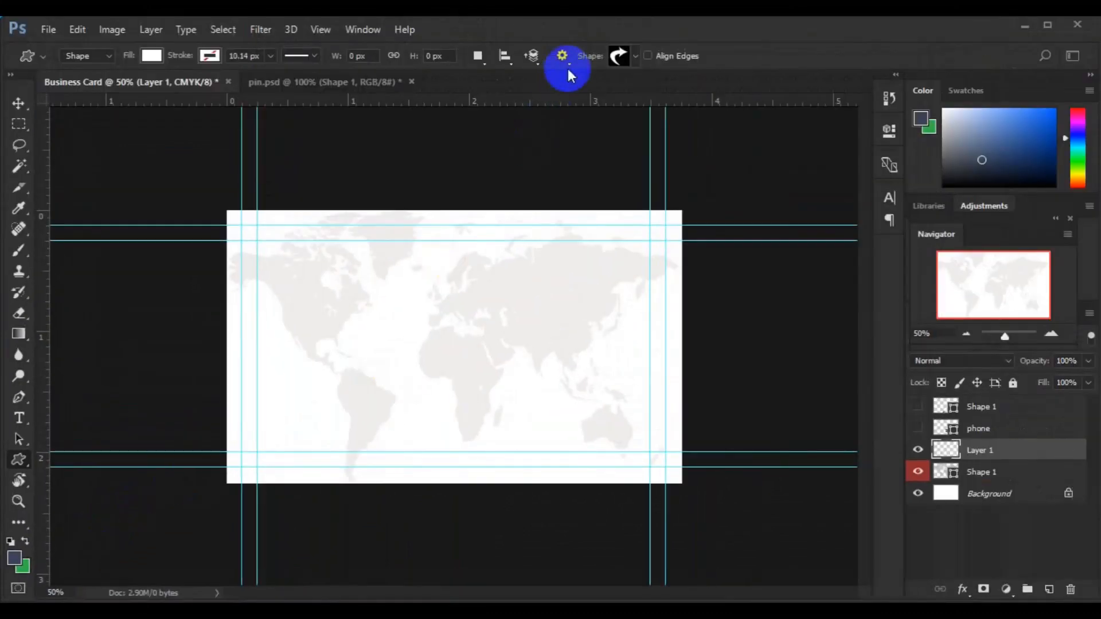
left_click(635, 56)
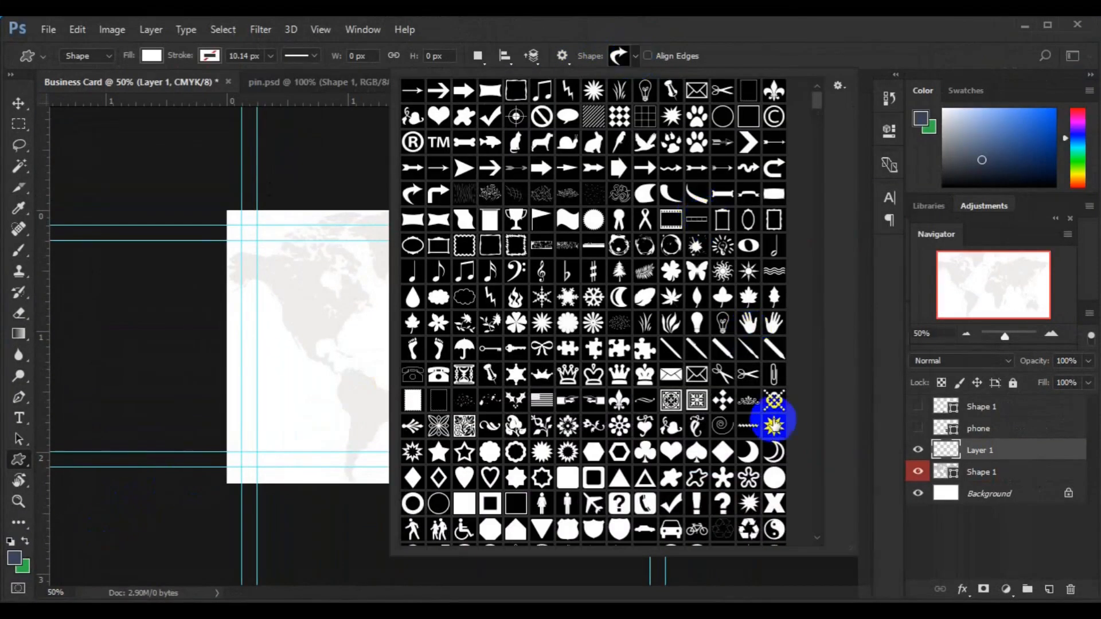
left_click_drag(815, 97, 817, 106)
left_click(724, 326)
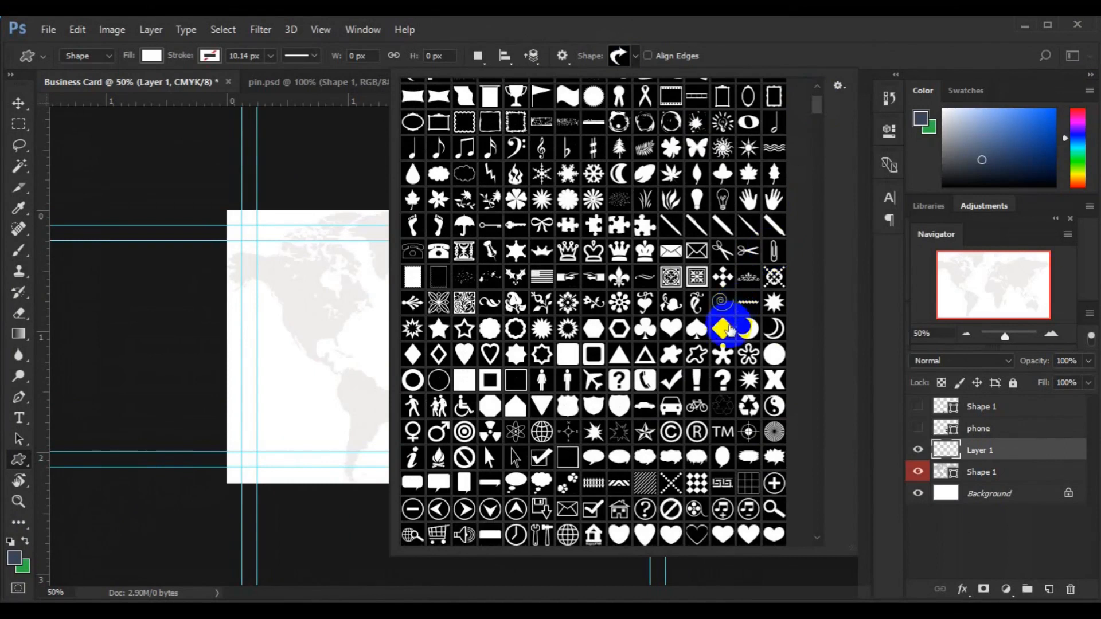
left_click_drag(336, 326, 383, 358)
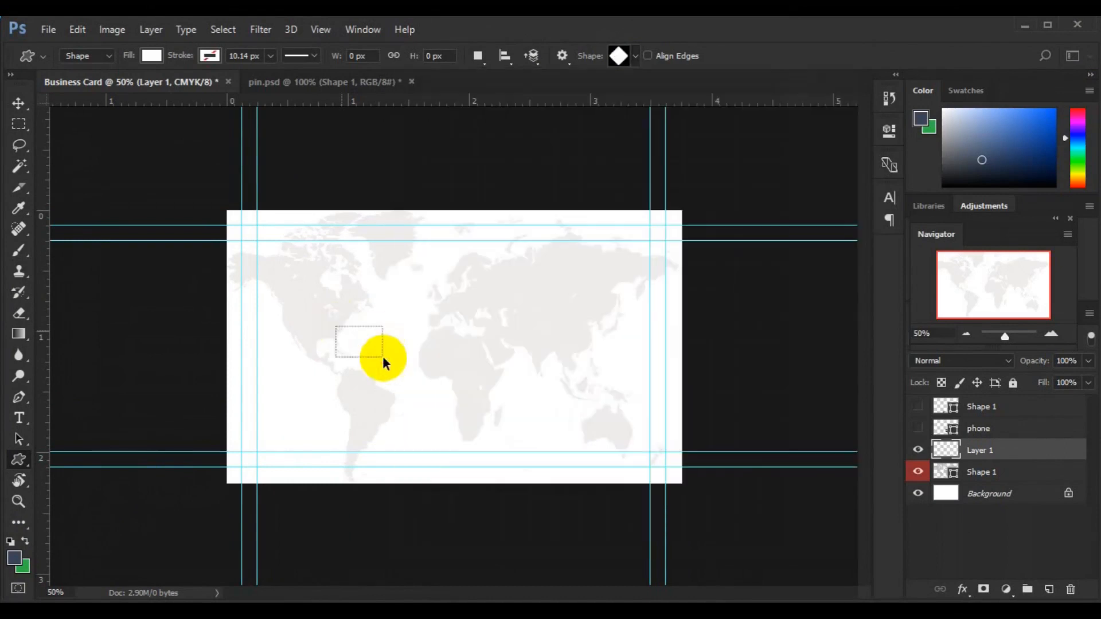
left_click_drag(352, 312, 419, 361)
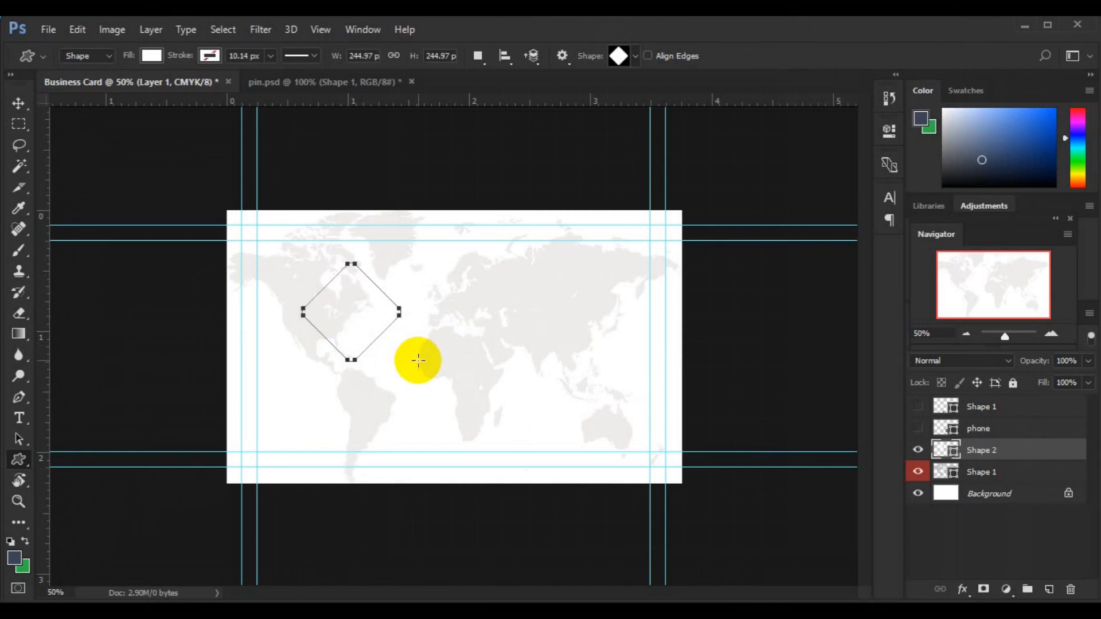
Step: Fill the diamond with dark #1a0d0d and move it to the card's top-right corner
double_click(956, 455)
left_click(447, 340)
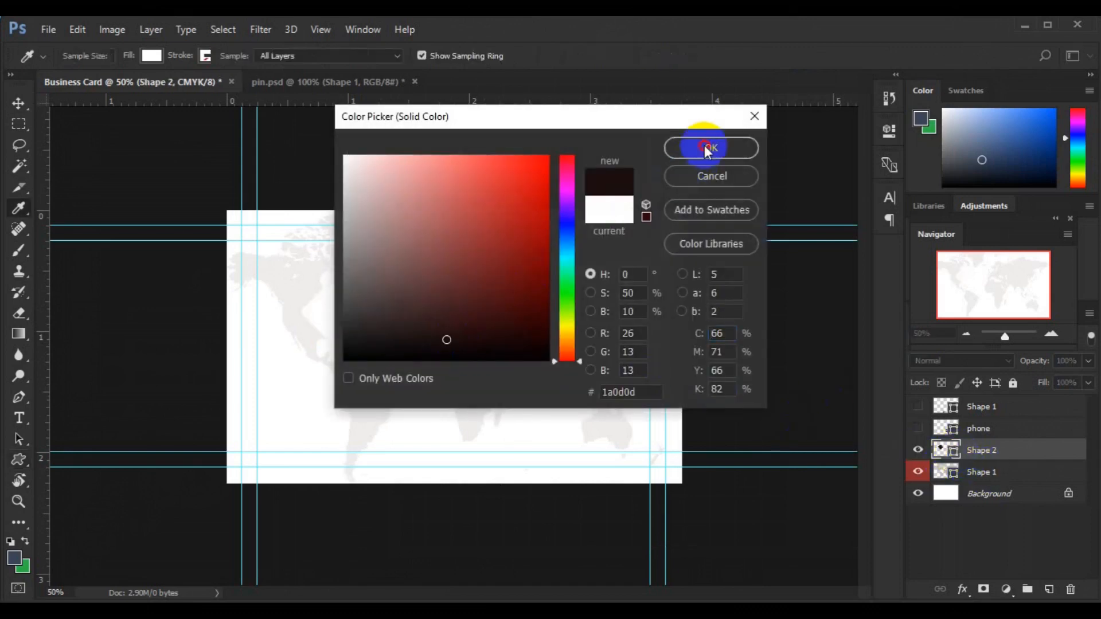
key("Return")
left_click(19, 103)
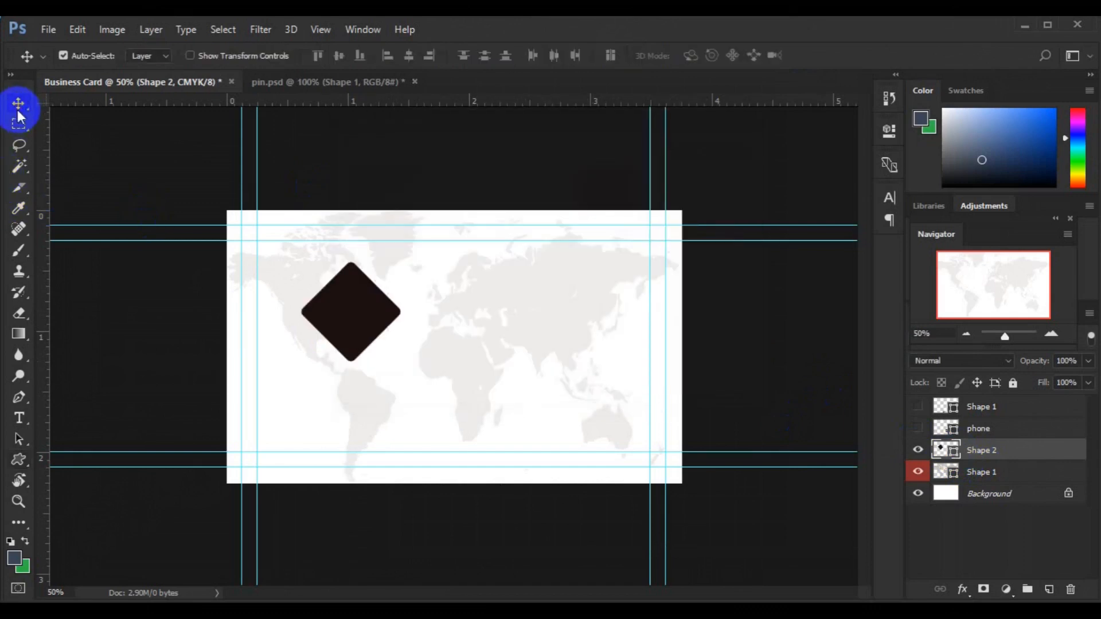
left_click_drag(356, 325, 665, 339)
Step: Shift the two diamond copies further right with Free Transform
left_click(987, 473, "shift")
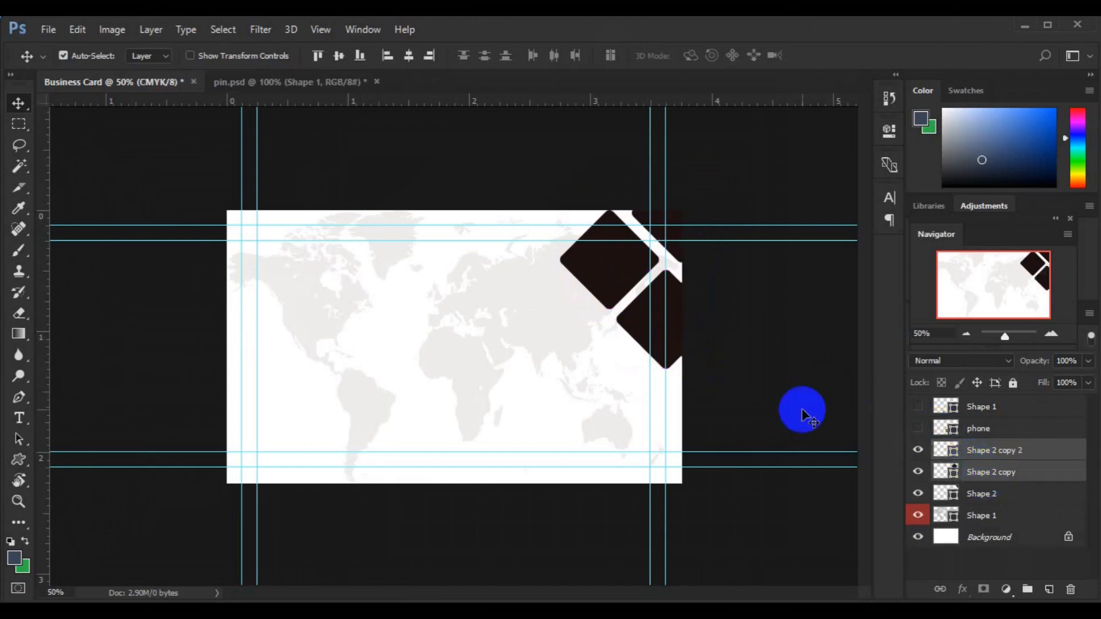
key("ctrl+t")
left_click_drag(612, 287, 619, 294)
key("Return")
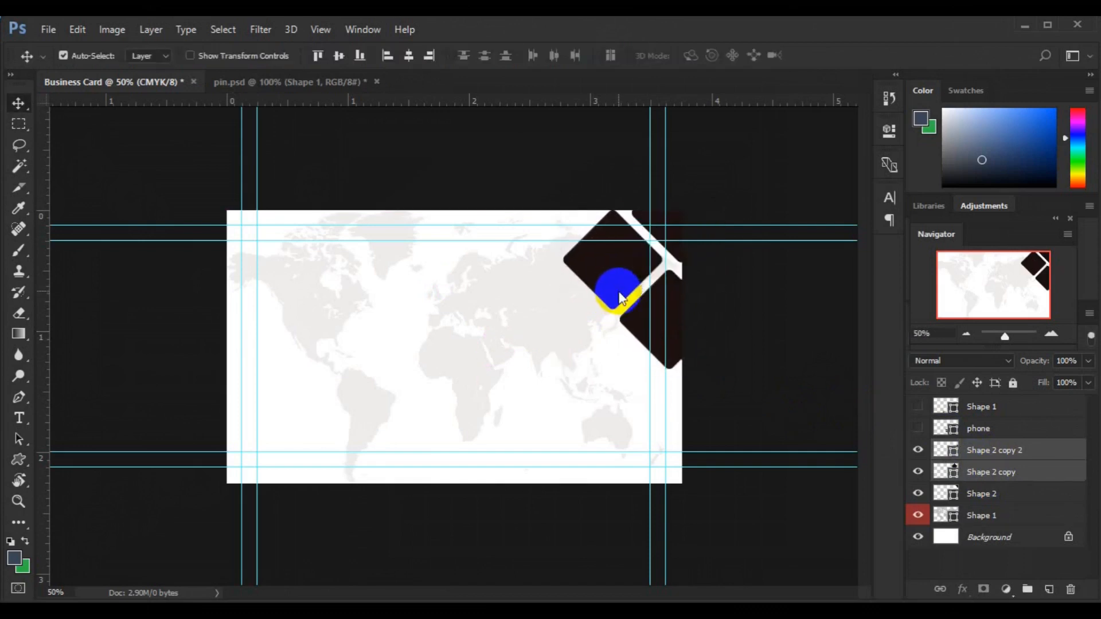
Step: Line up the Shape 2 copy 2 diamond and group the diamond layers into Group 1
left_click(1010, 454)
left_click_drag(600, 261, 546, 202)
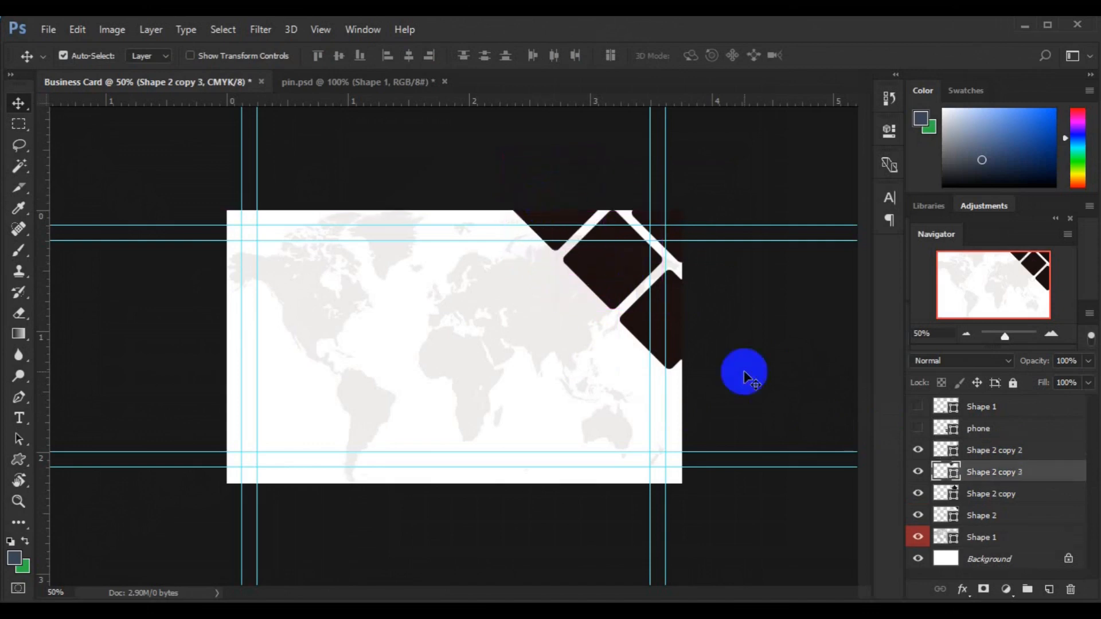
left_click(992, 456)
left_click(982, 503, "shift")
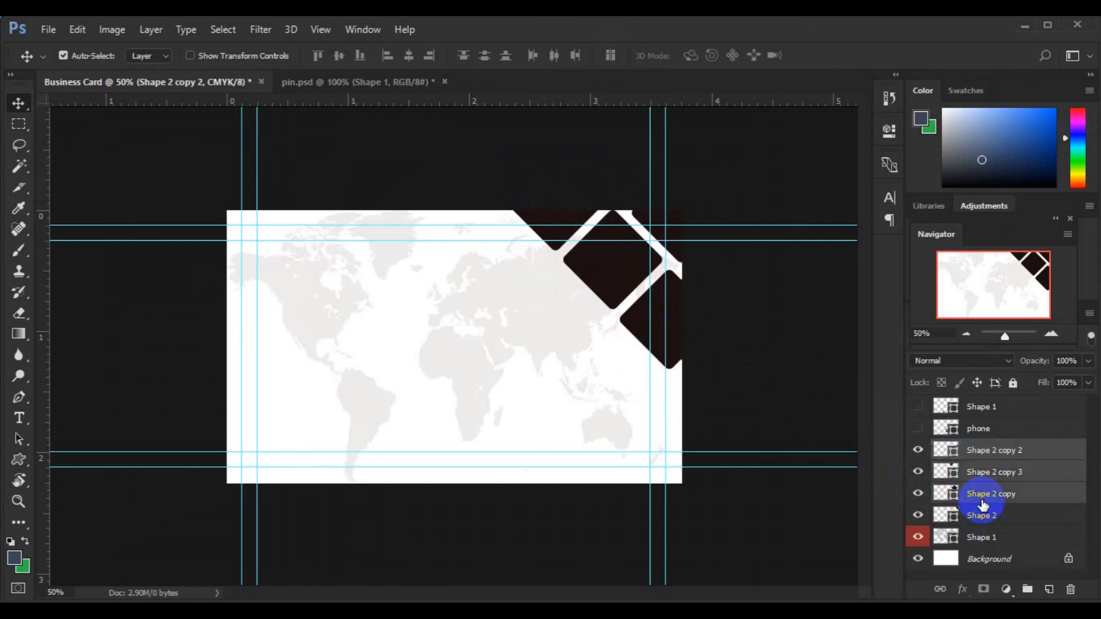
key("ctrl+g")
Step: Duplicate the diamond group and place the copy down-left beside the originals
key("ctrl+j")
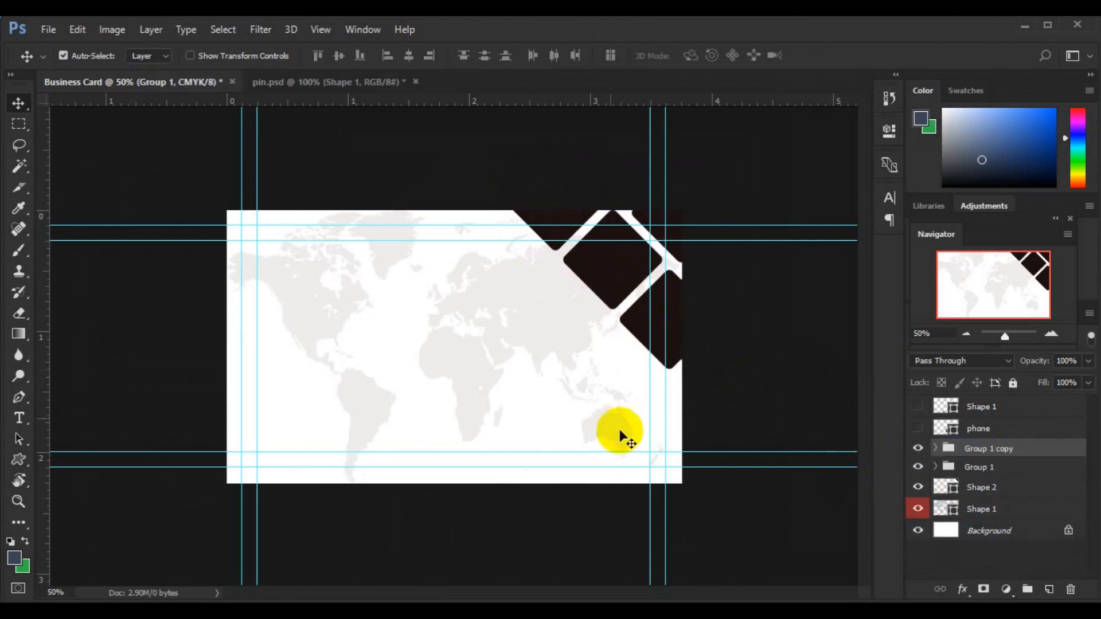
key("ctrl+t")
left_click_drag(596, 339, 576, 400)
left_click_drag(594, 418, 540, 348)
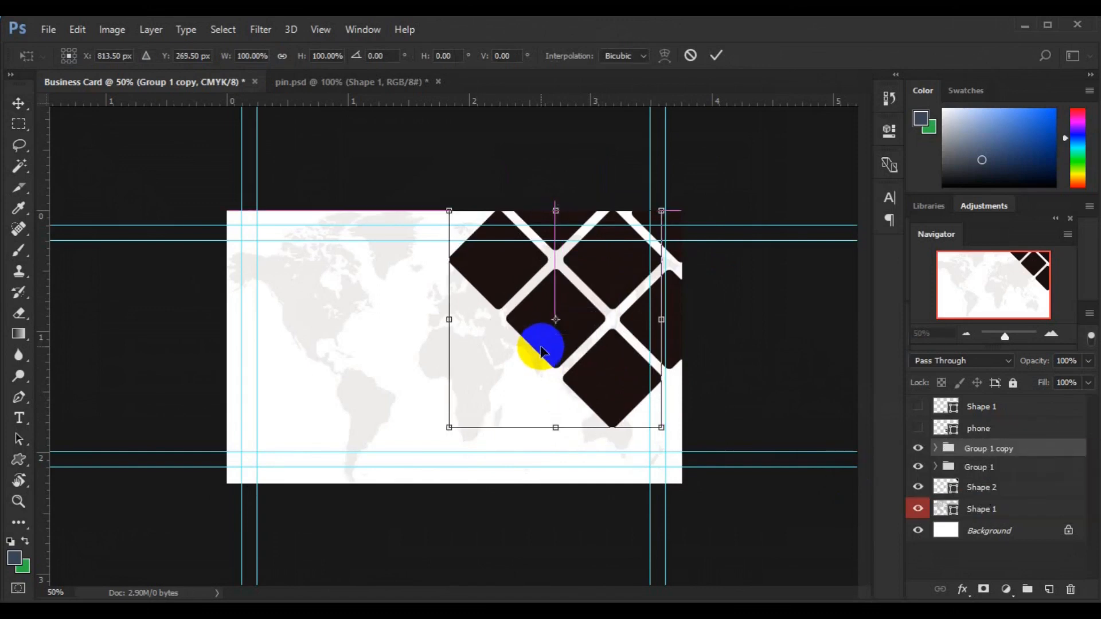
key("Return")
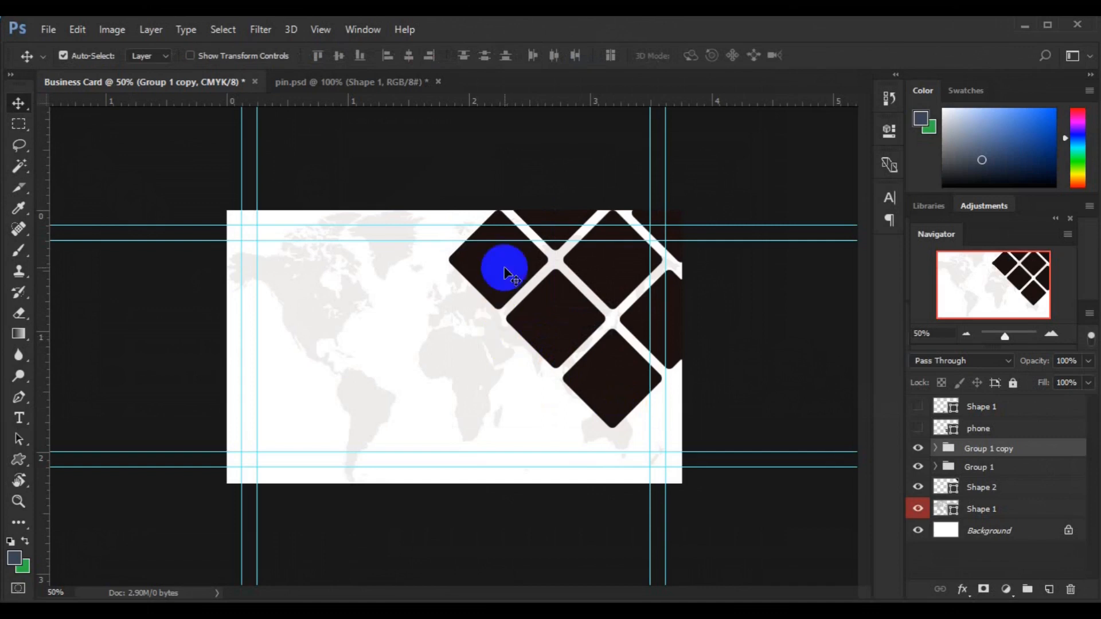
Step: Copy more diamonds into the grid, pushing one to the card's bottom-right edge
left_click(504, 267)
left_click_drag(504, 267, 507, 391)
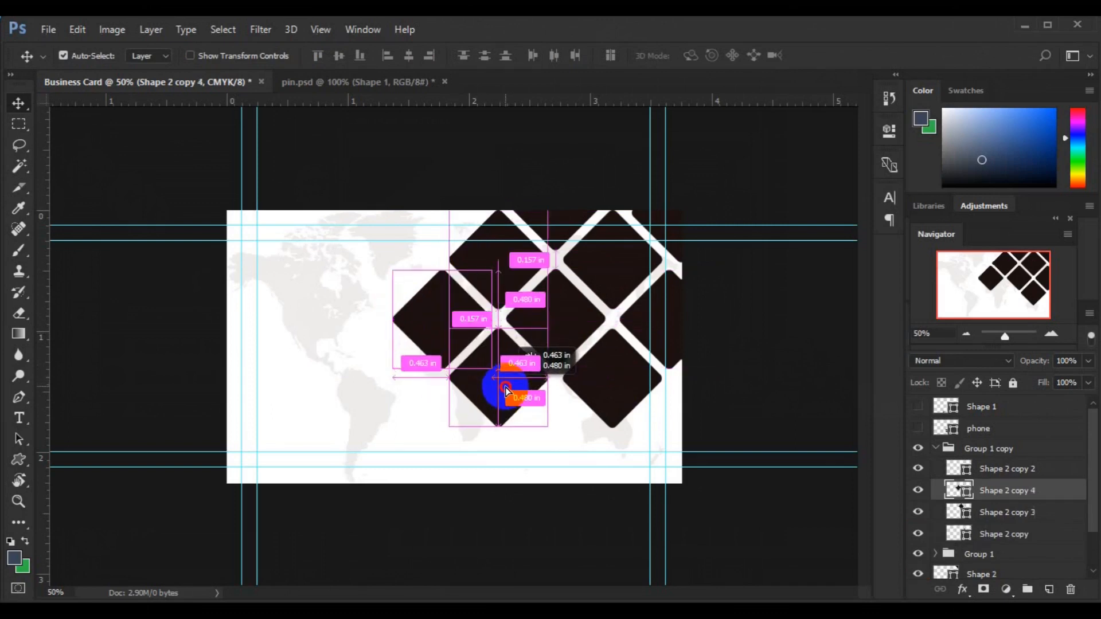
left_click_drag(505, 384, 505, 383)
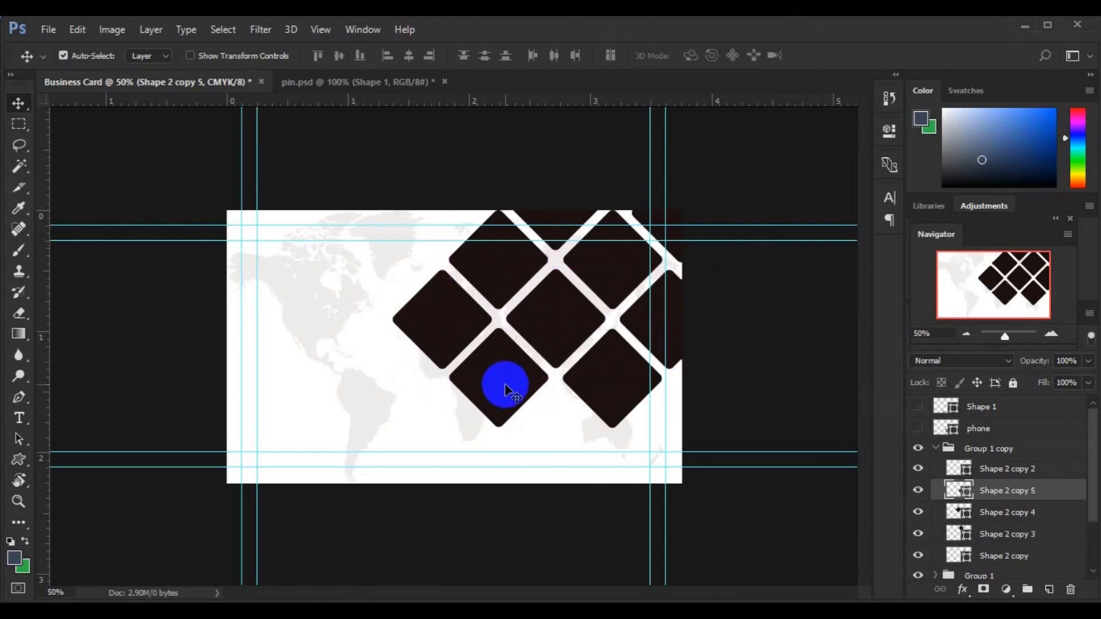
left_click(604, 391)
left_click_drag(604, 392, 666, 452)
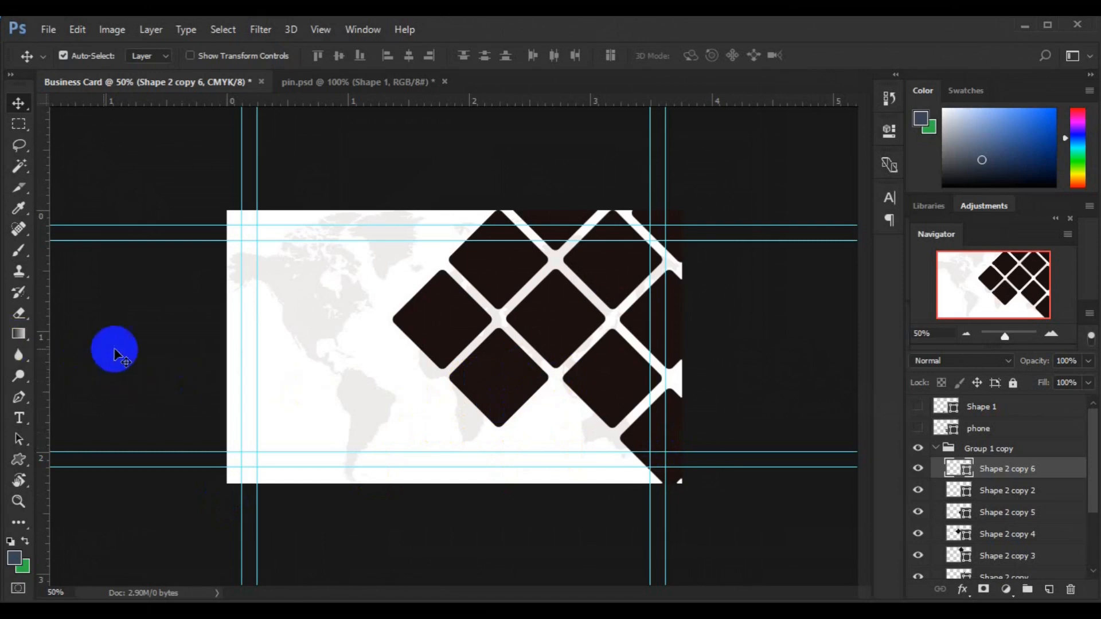
left_click(565, 363)
left_click(570, 250)
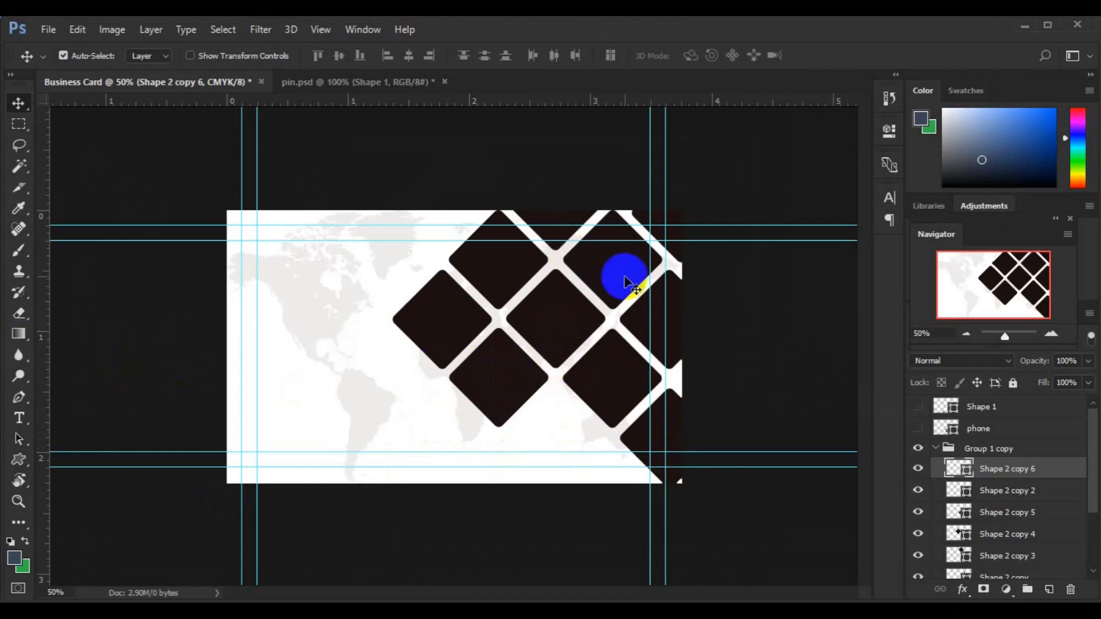
Step: Delete Group 1 copy and the Shape 2 copy 3 diamond
left_click(938, 451)
left_click(938, 451)
key("Delete")
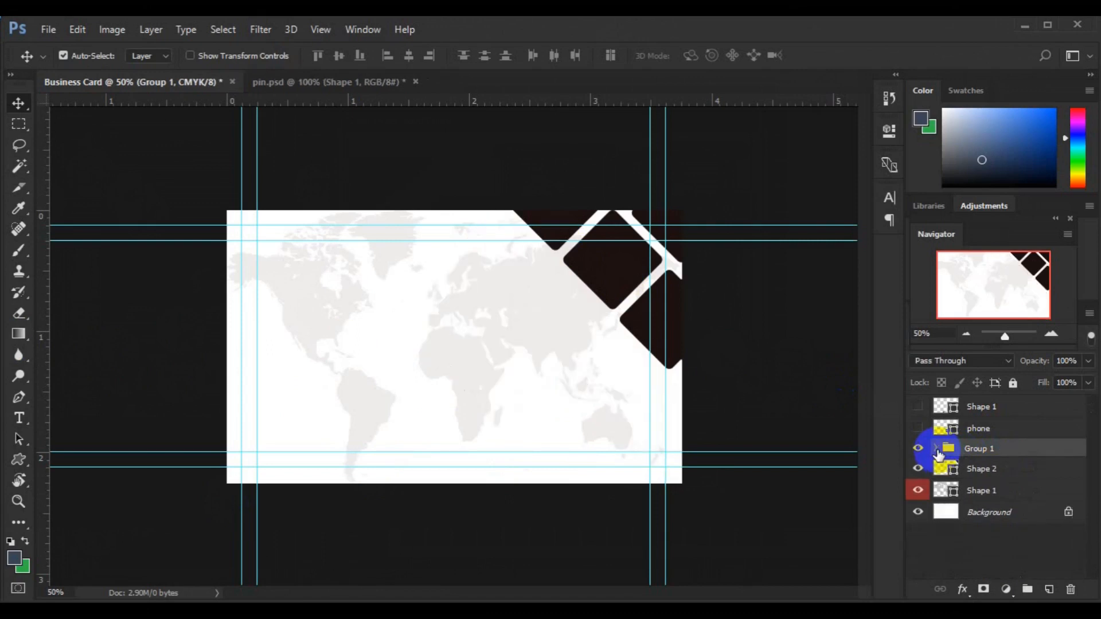
left_click(621, 246)
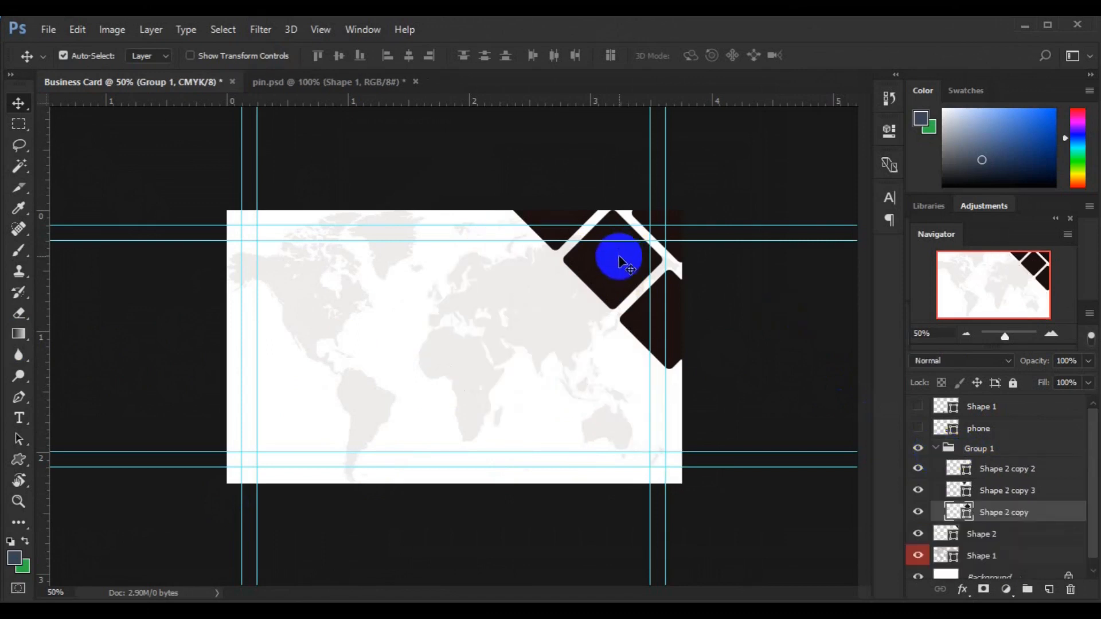
left_click(991, 492)
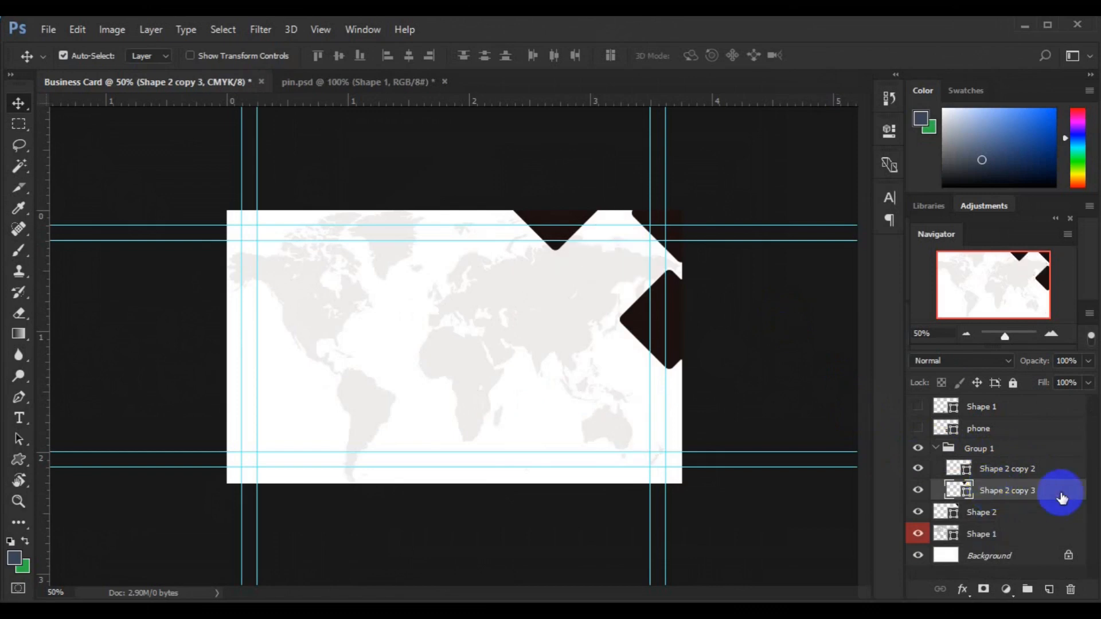
key("Delete")
Step: Reposition the corner diamond, delete the lower one, and duplicate it down-right
left_click(631, 327)
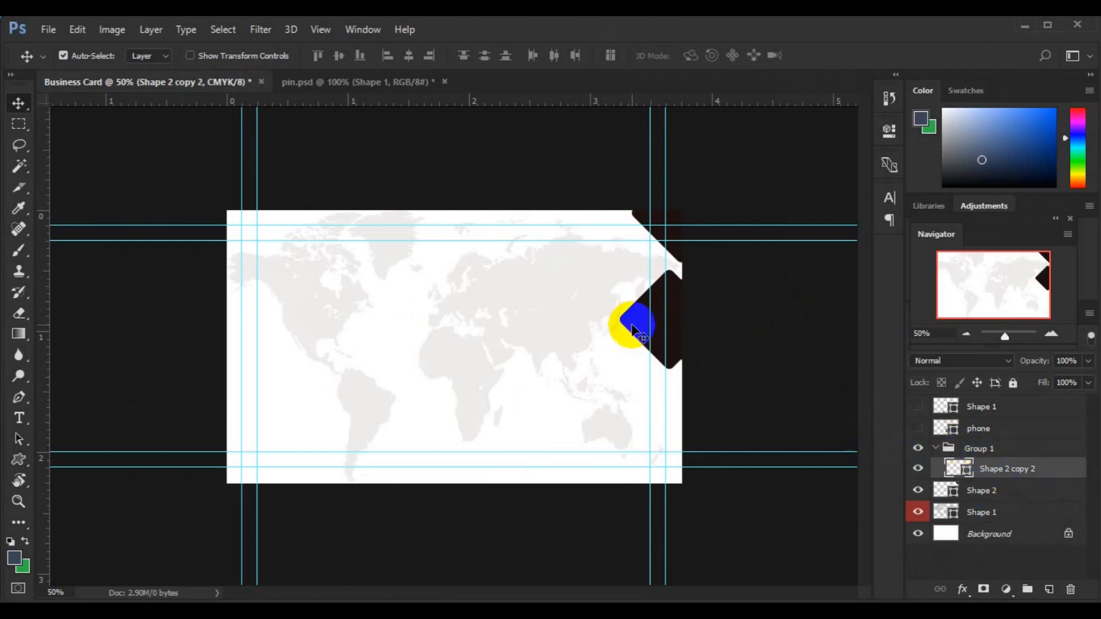
left_click_drag(627, 326, 654, 313)
left_click_drag(611, 253, 609, 257)
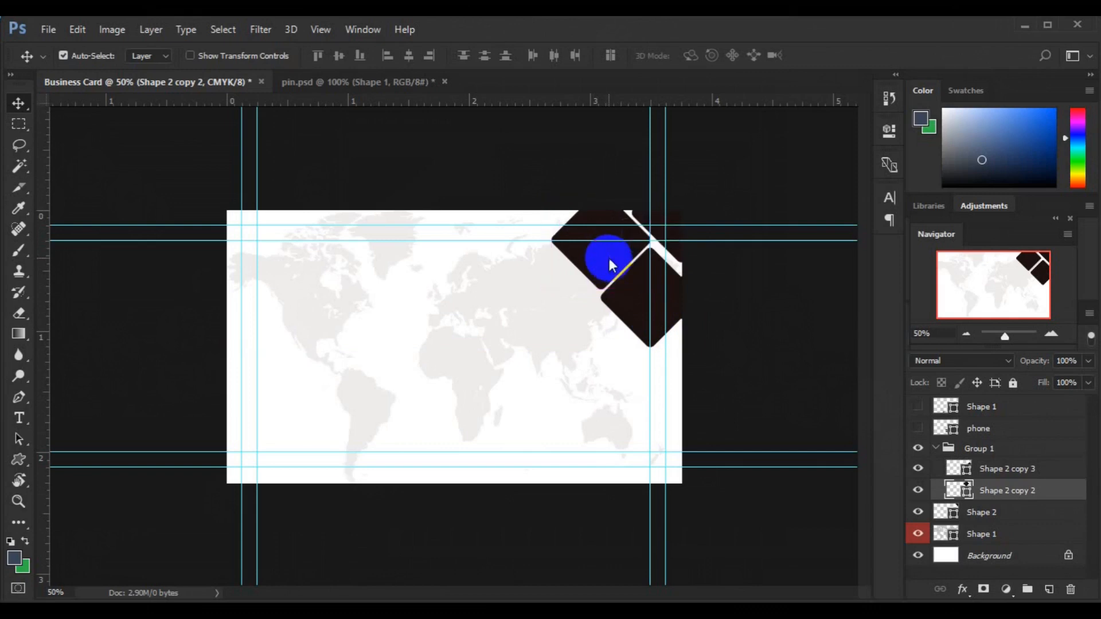
left_click(624, 295)
key("Delete")
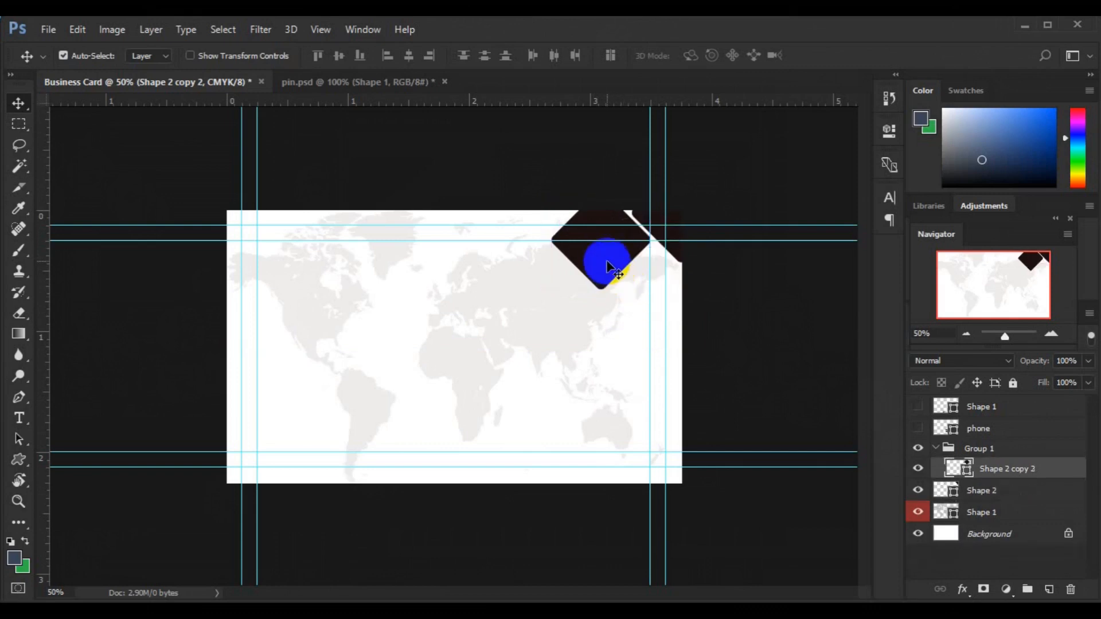
mouse_move(609, 268)
left_mouse_down()
mouse_move(666, 322)
mouse_move(590, 246)
mouse_move(597, 255)
left_mouse_up()
Step: Add evenly spaced diamond copies 4 and 5 along the diagonal down the right edge
key("ctrl+plus")
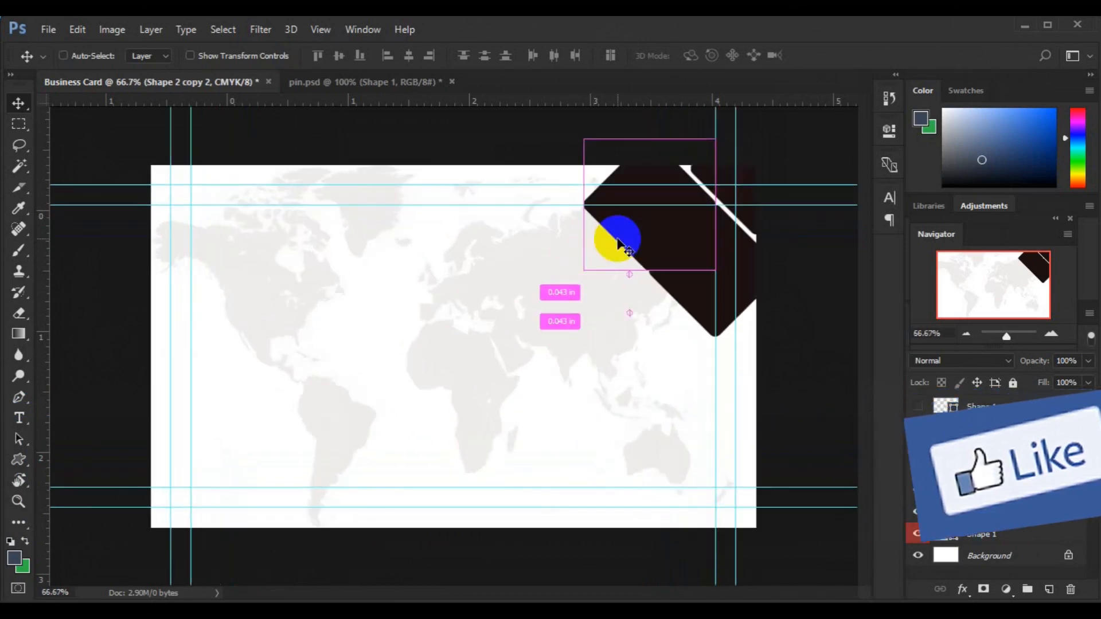
left_click_drag(634, 231, 556, 151)
left_click(692, 294)
left_click_drag(692, 295, 766, 371)
left_click(943, 450)
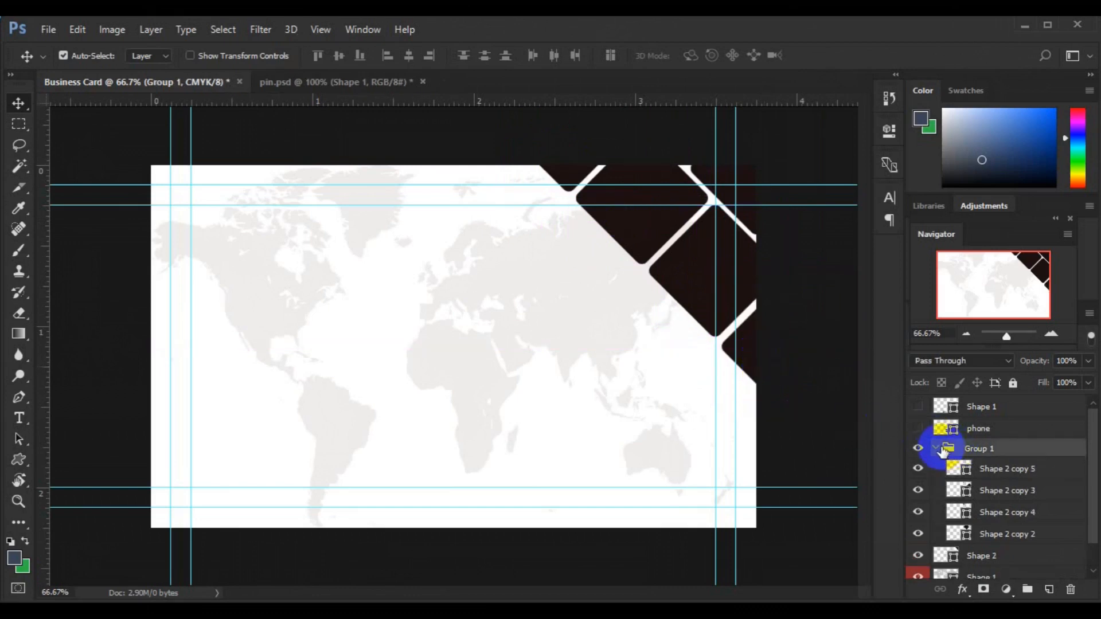
Step: Duplicate Group 1 and move the copy down-left across the card
left_click(937, 449)
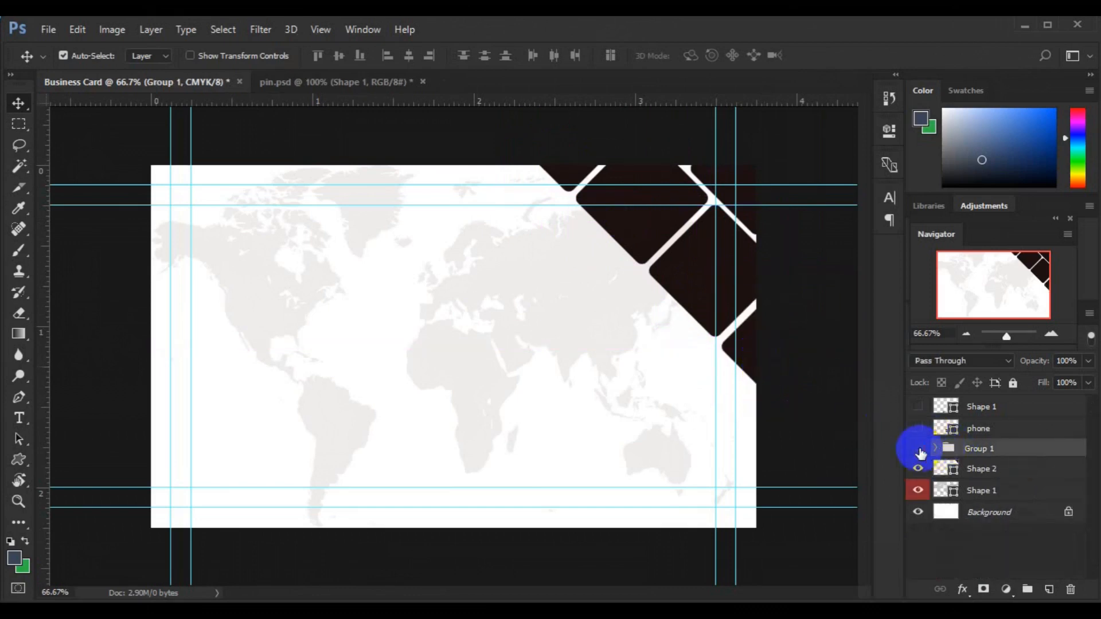
left_click(919, 452)
left_click(919, 452)
key("ctrl+j")
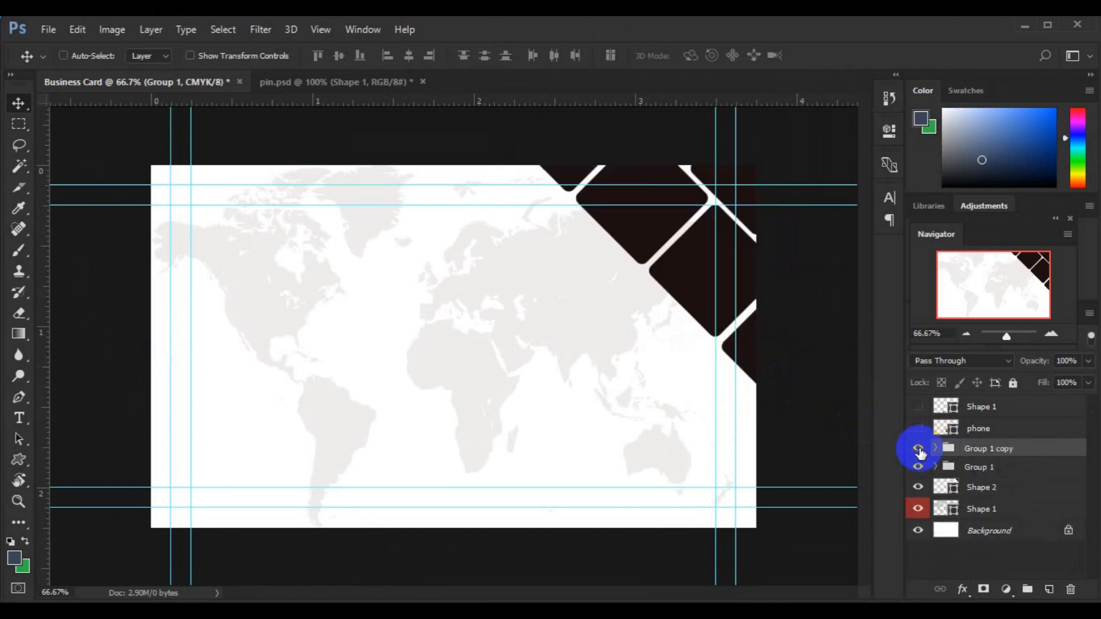
key("ctrl+t")
left_click_drag(649, 237, 597, 332)
double_click(547, 326)
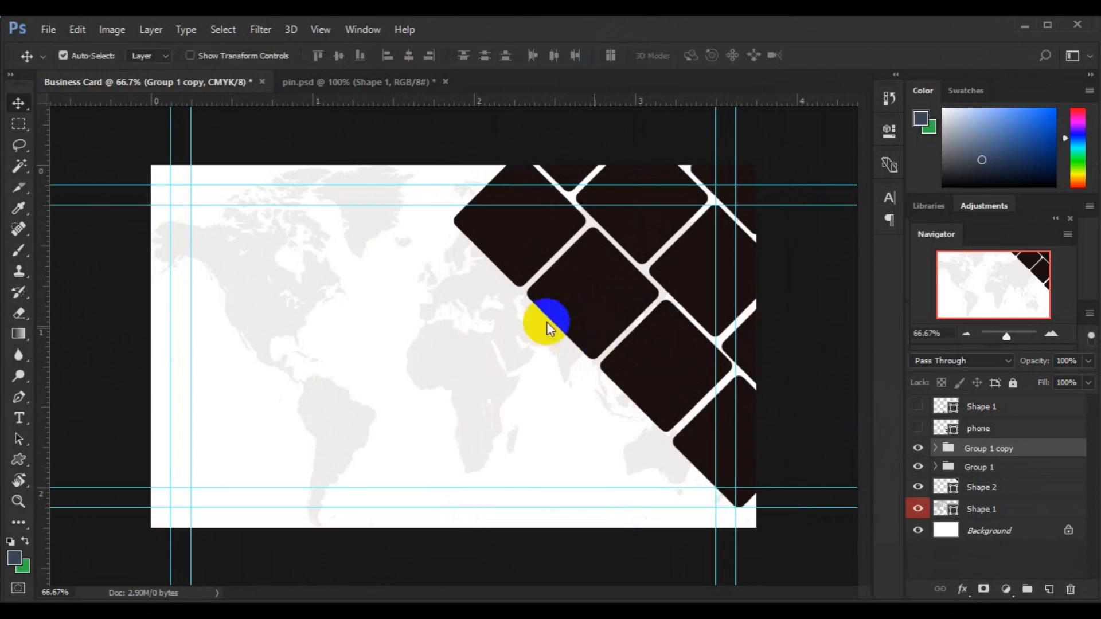
left_click(502, 264)
left_click_drag(502, 263, 432, 331)
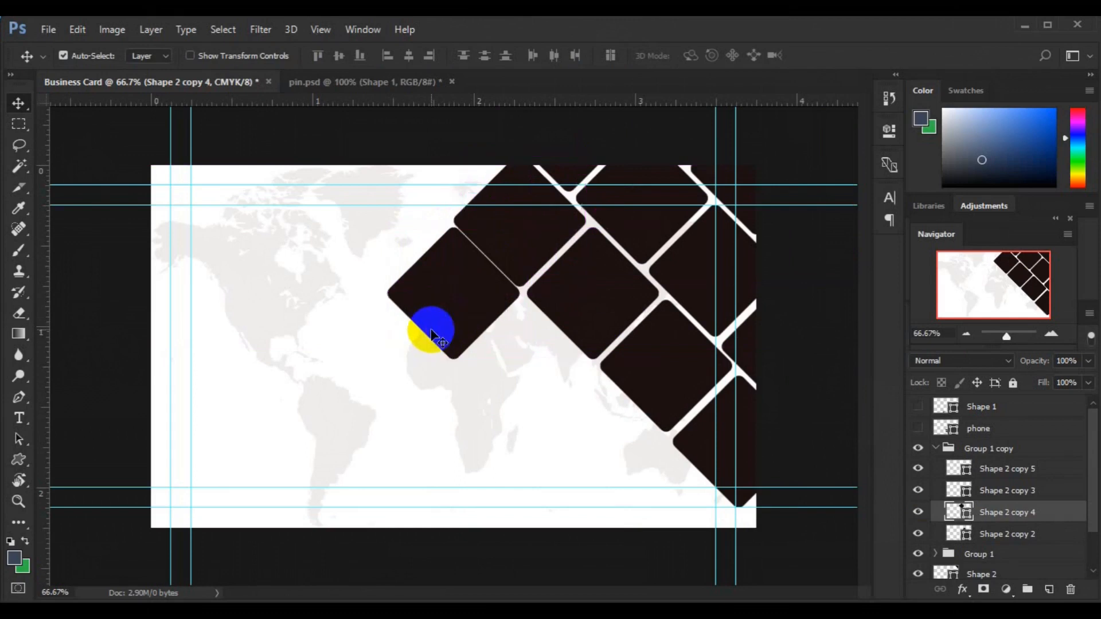
key("ctrl+z")
Step: Duplicate Group 1 copy and shift the new Group 1 copy 2 further down-left
left_click(957, 450)
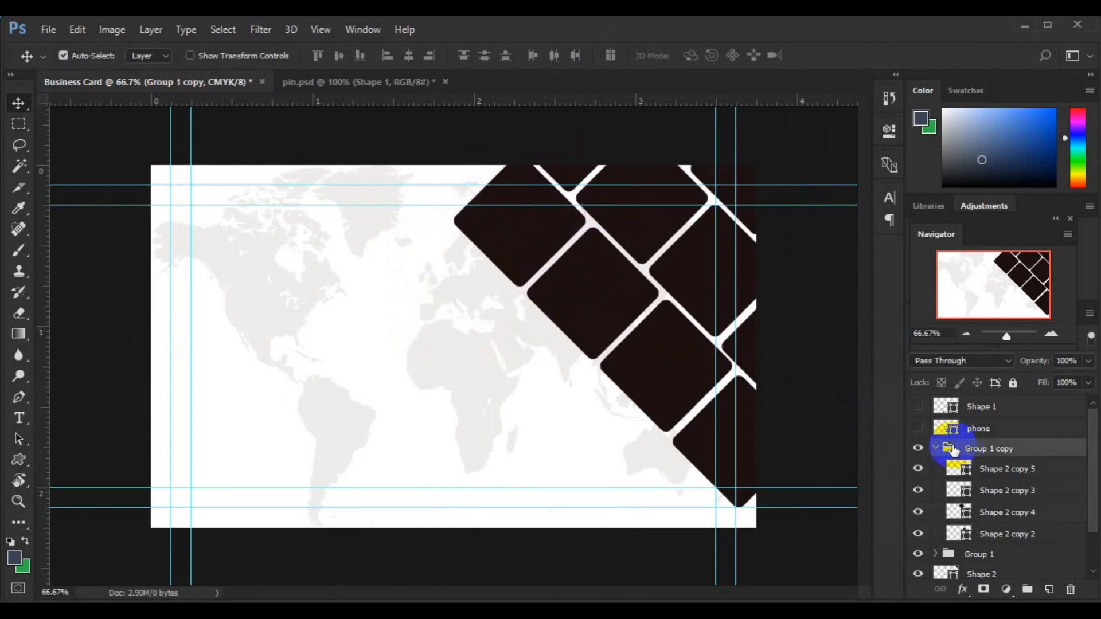
left_click(936, 449)
key("ctrl+j")
key("ctrl+t")
left_click_drag(594, 312, 521, 388)
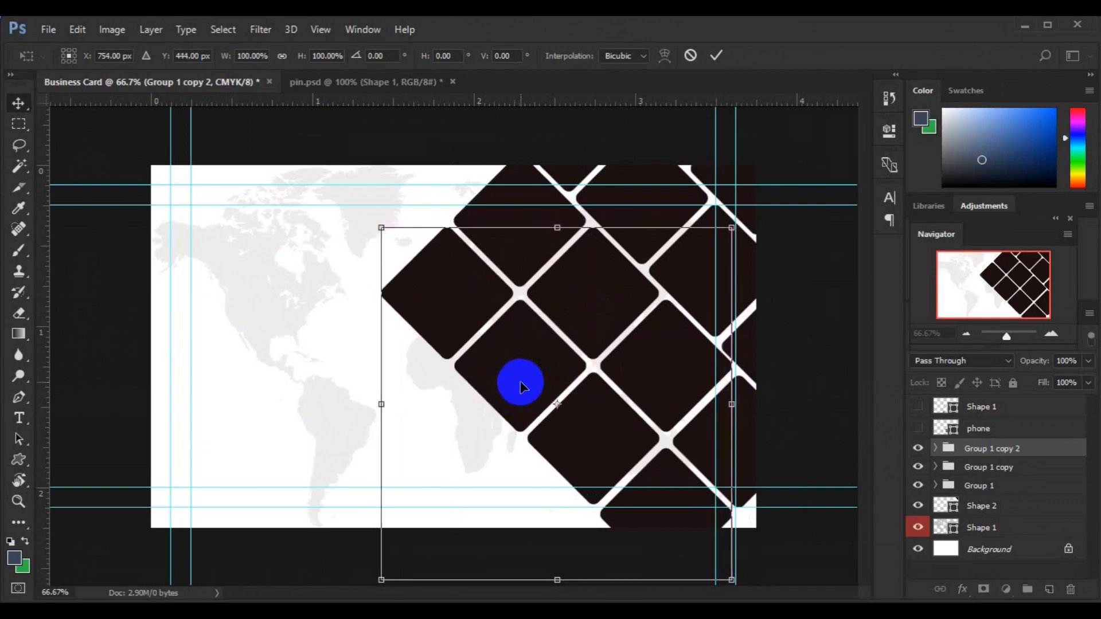
Step: Commit the third group's position, undoing the trial diamond move and deletion
key("Return")
left_click_drag(590, 435, 666, 476)
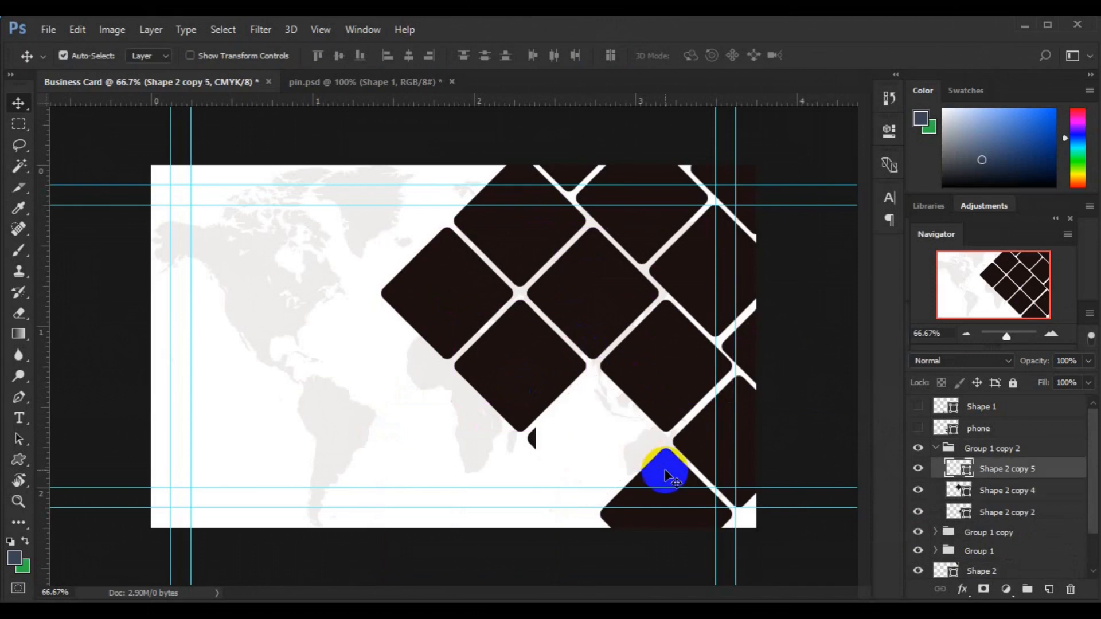
key("Delete")
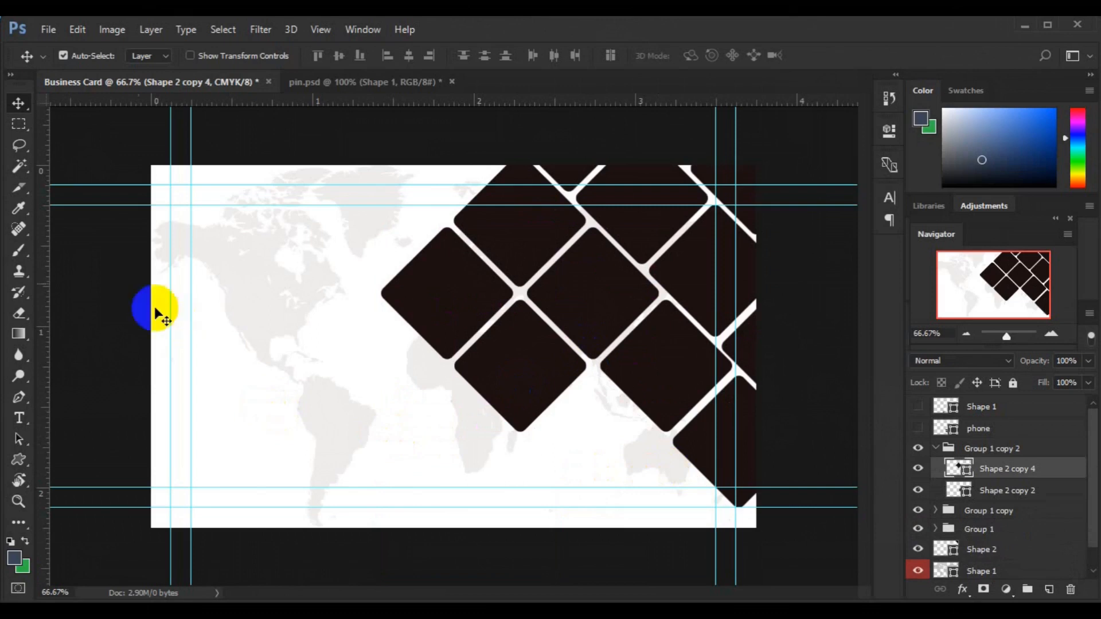
key("ctrl+j")
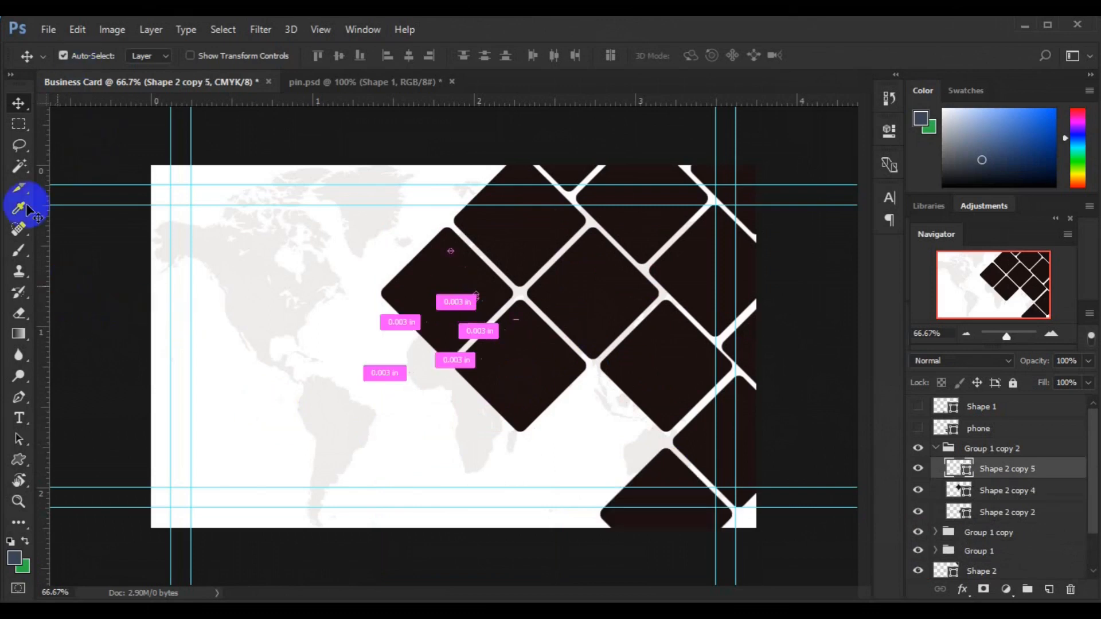
left_click(77, 29)
left_click(135, 71)
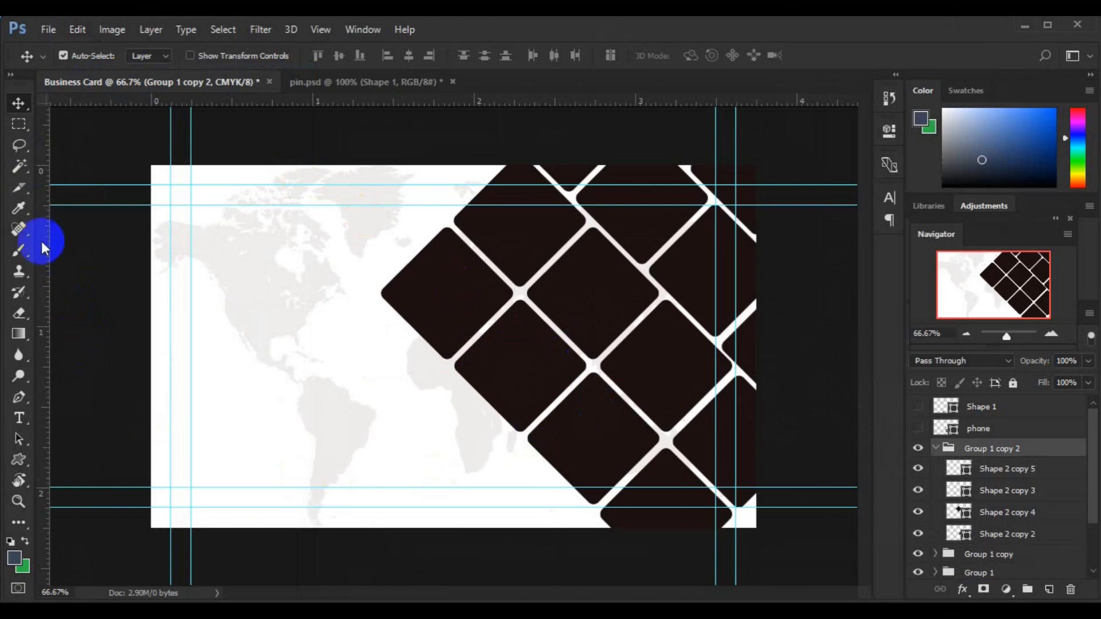
left_click(15, 399)
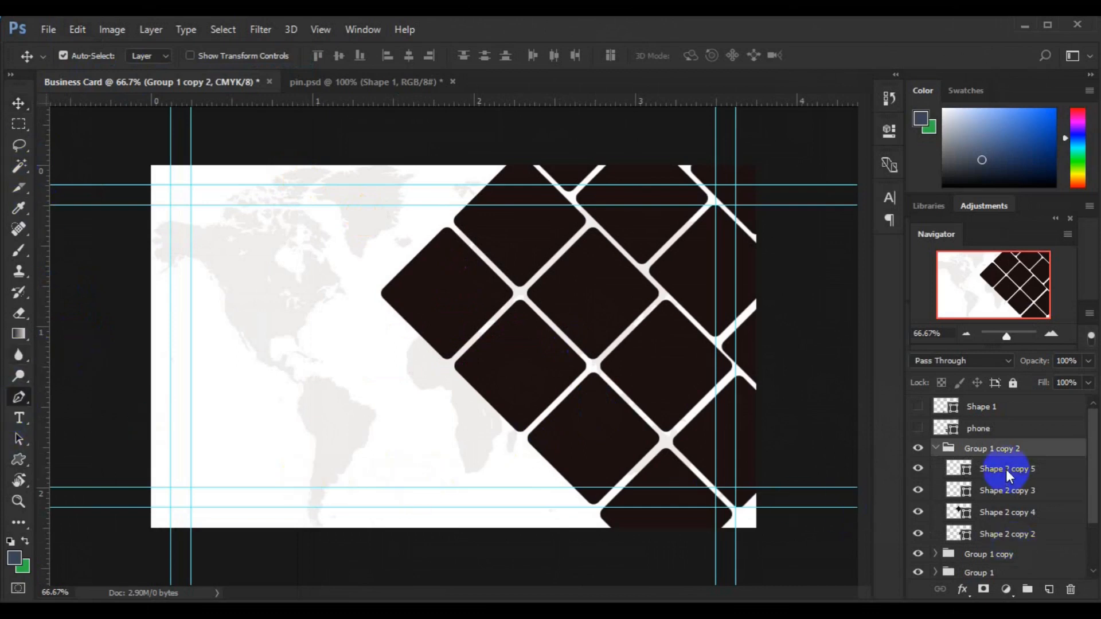
Step: Add a new layer and start a pen shape below the card's bottom edge
left_click(1007, 474)
left_click(1050, 590)
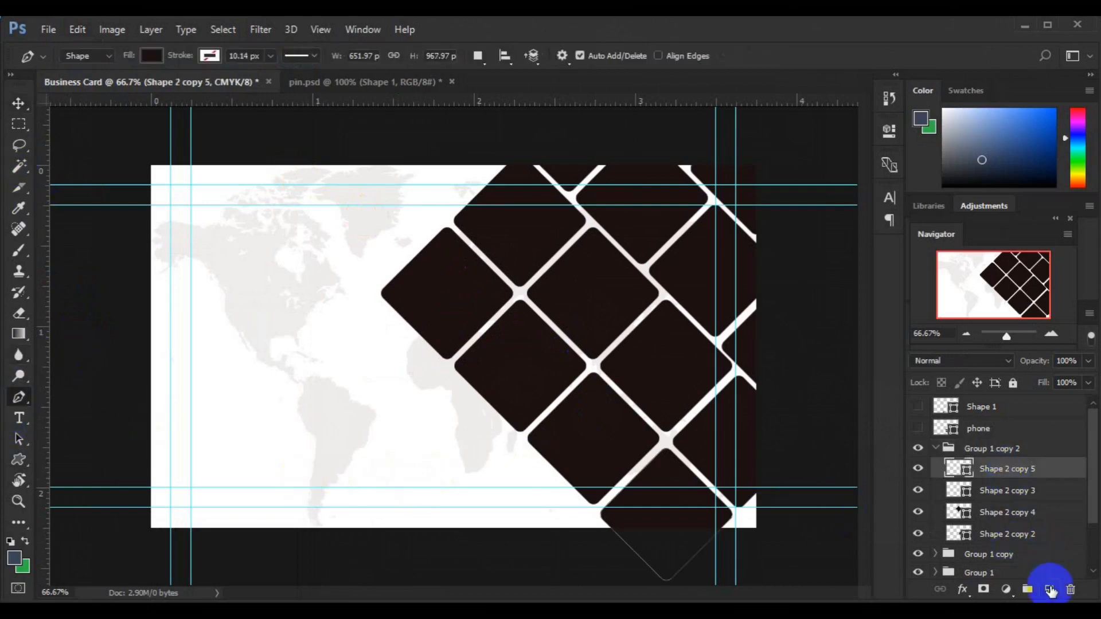
left_click(528, 437)
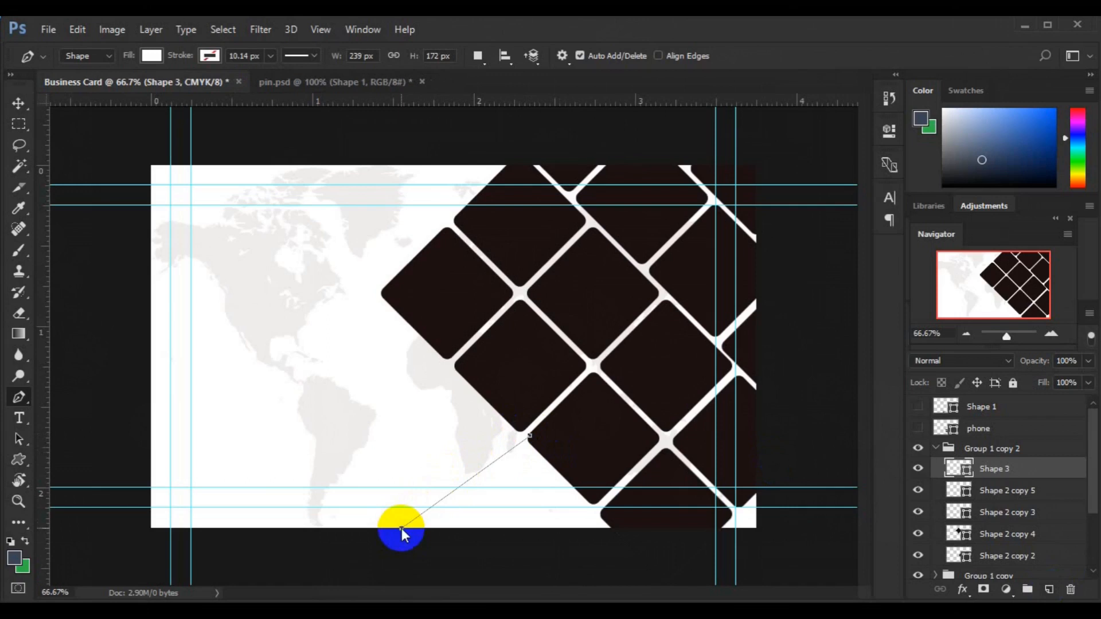
left_click(486, 551)
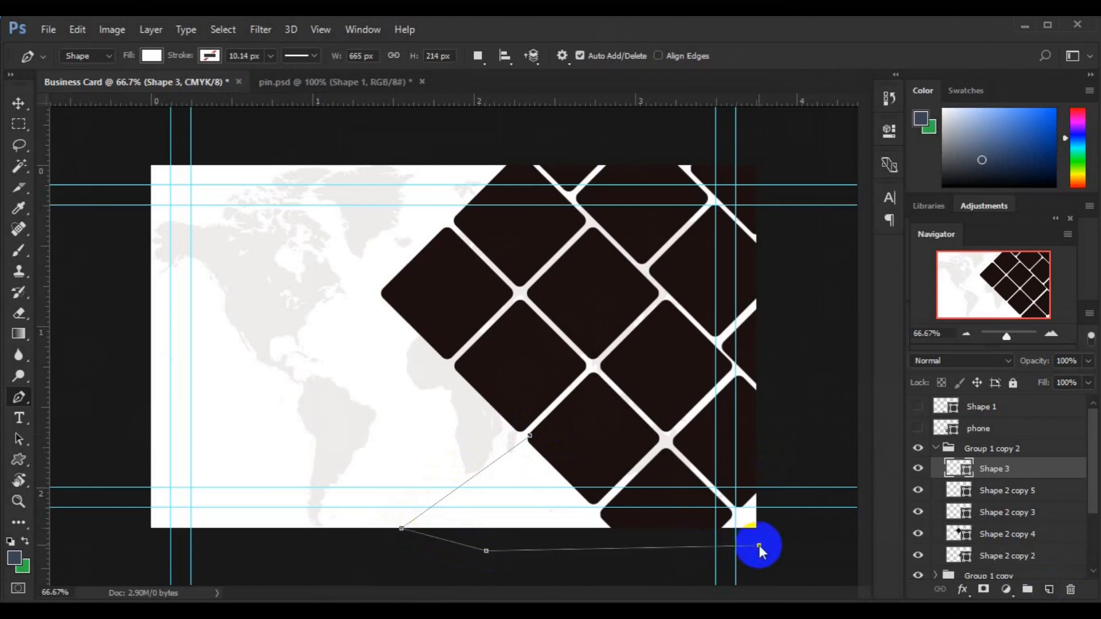
left_click(759, 546)
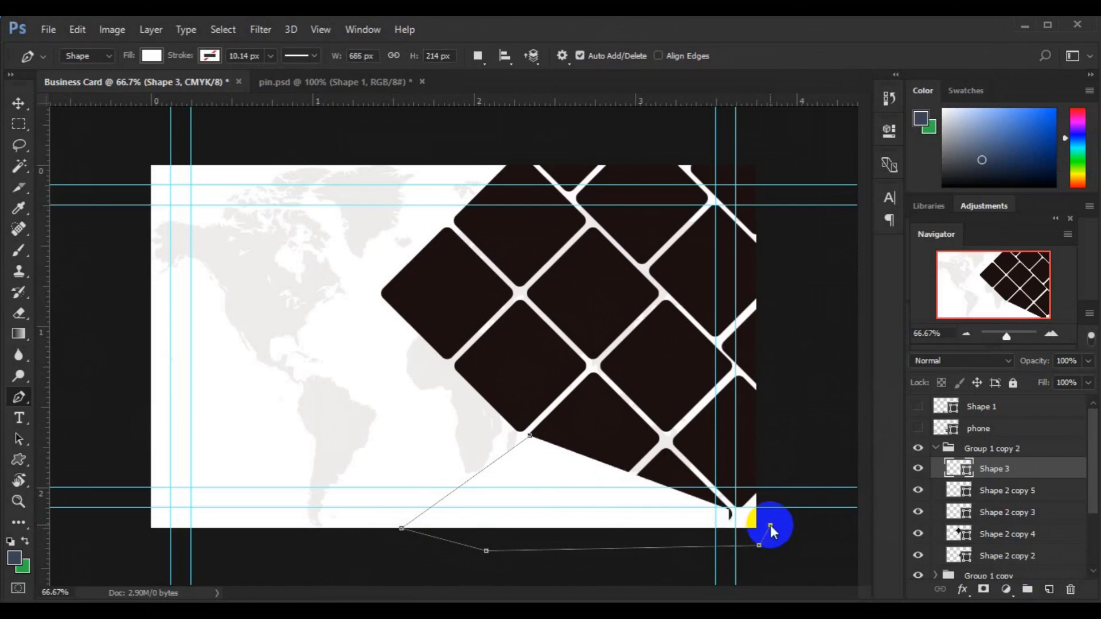
left_click(770, 525)
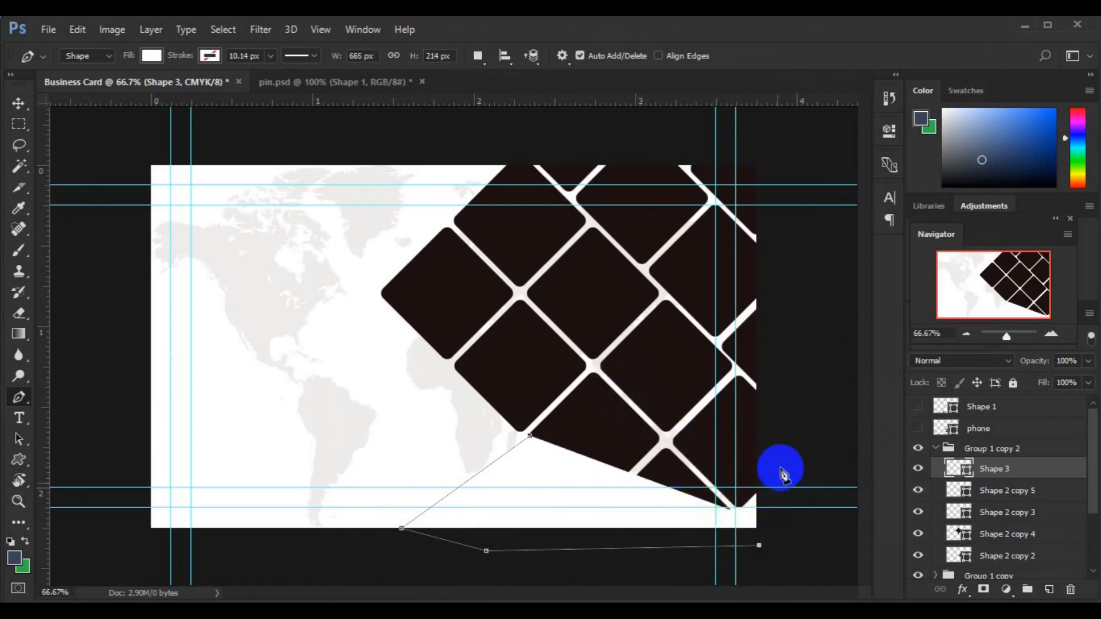
key("ctrl+z")
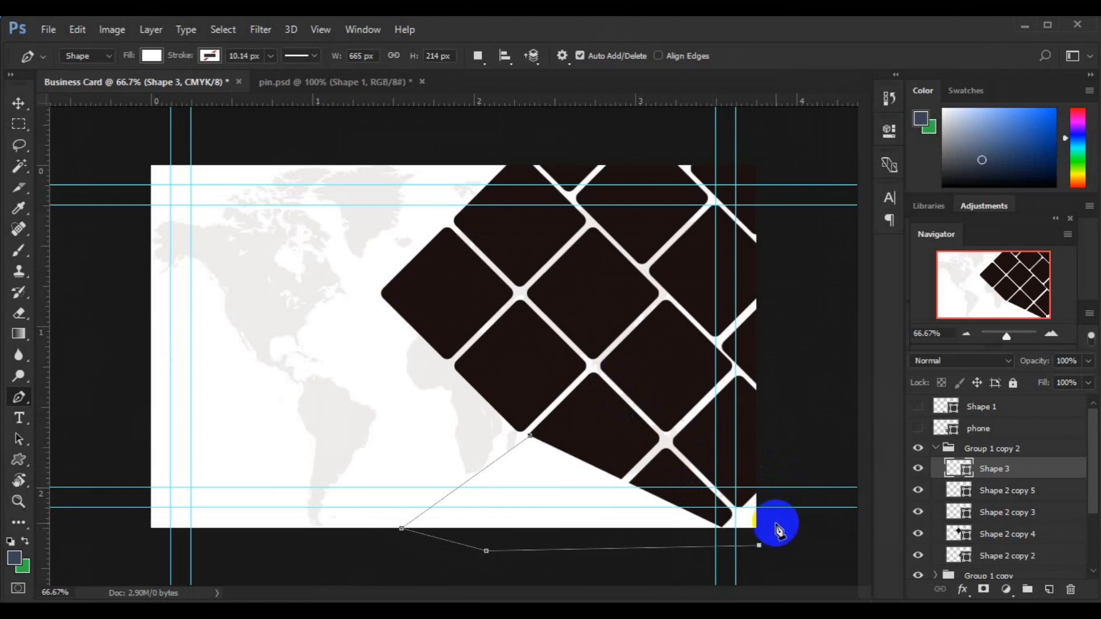
Step: Complete the shape up the right edge and along the diamonds' stepped bottom, closing it
left_click(791, 400)
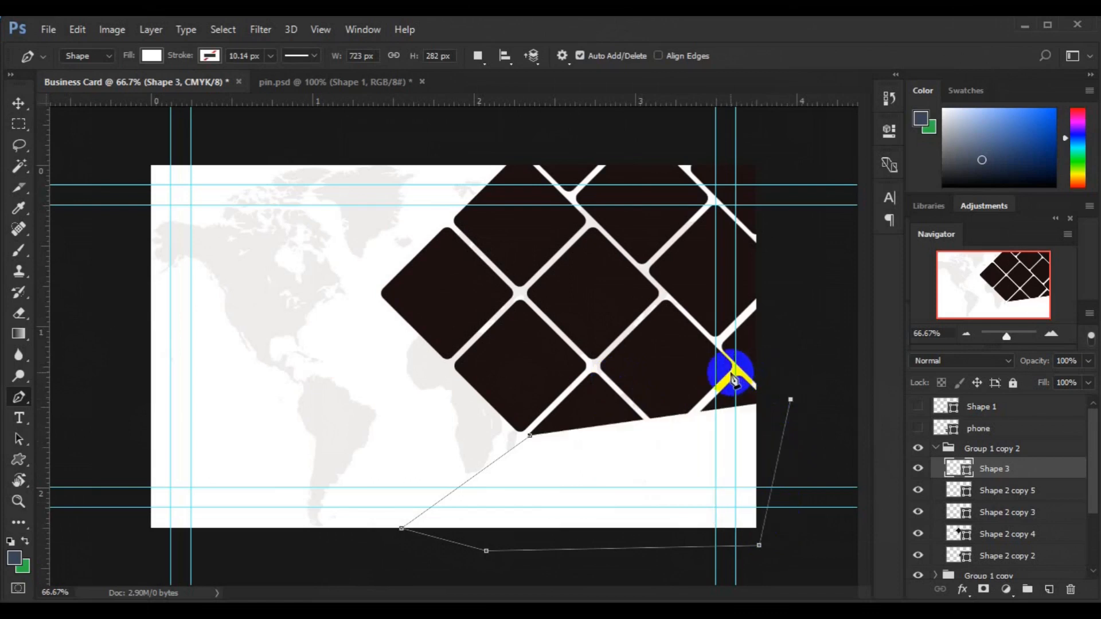
left_click(737, 372)
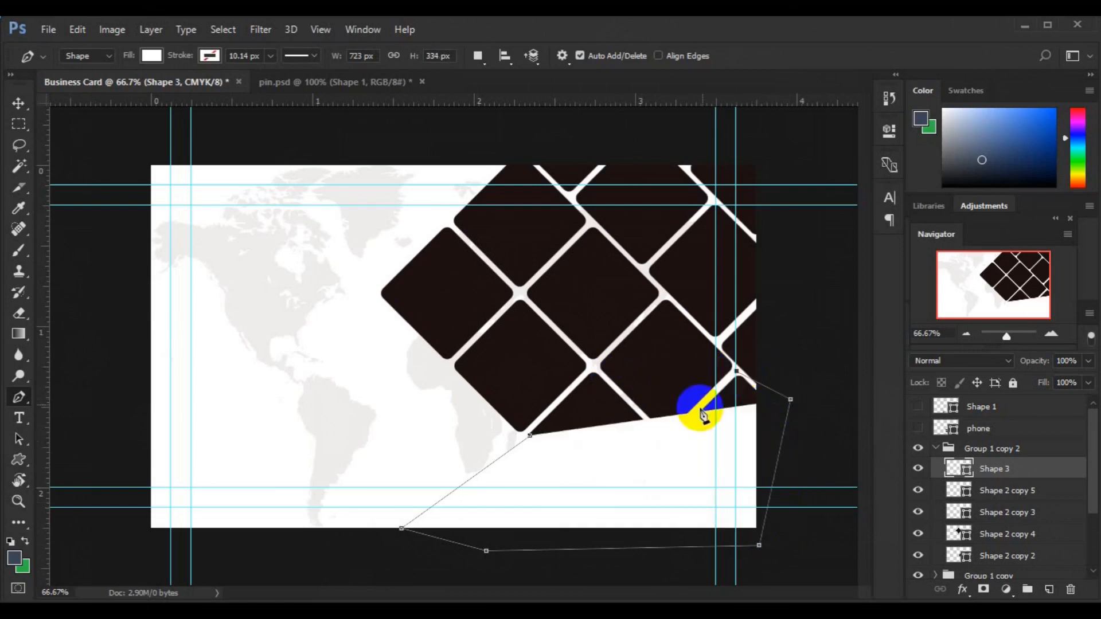
left_click(666, 442)
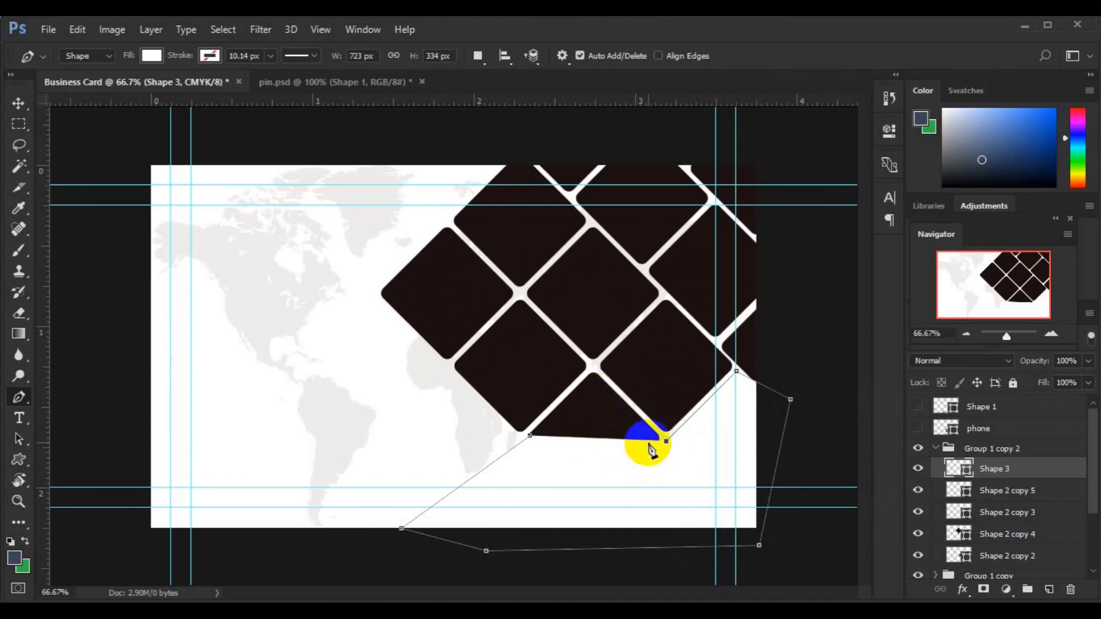
left_click(655, 442)
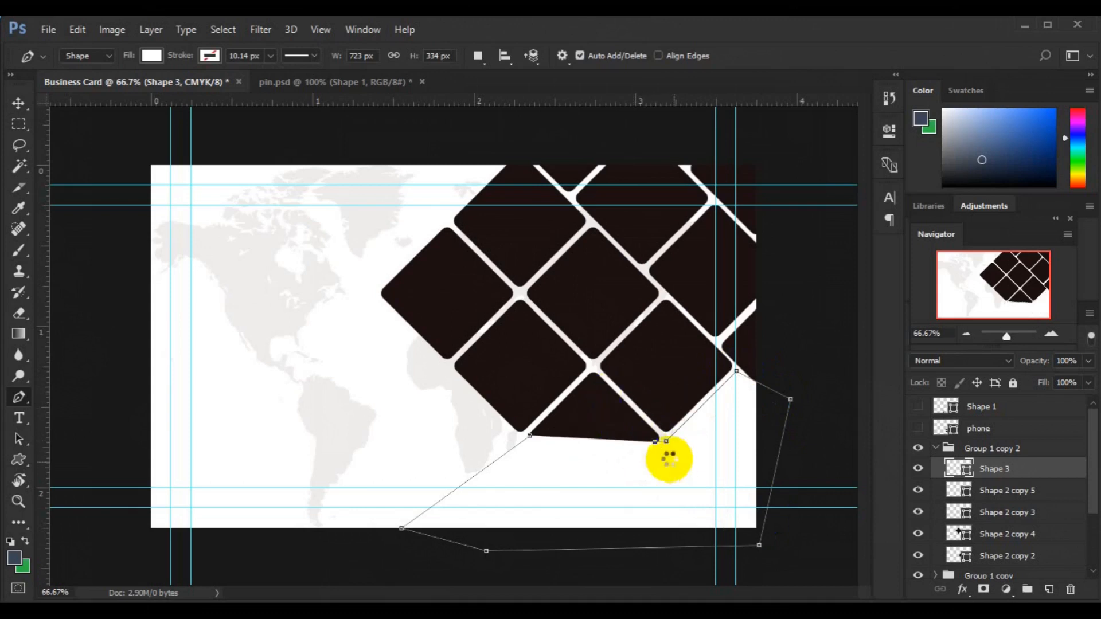
key("ctrl+z")
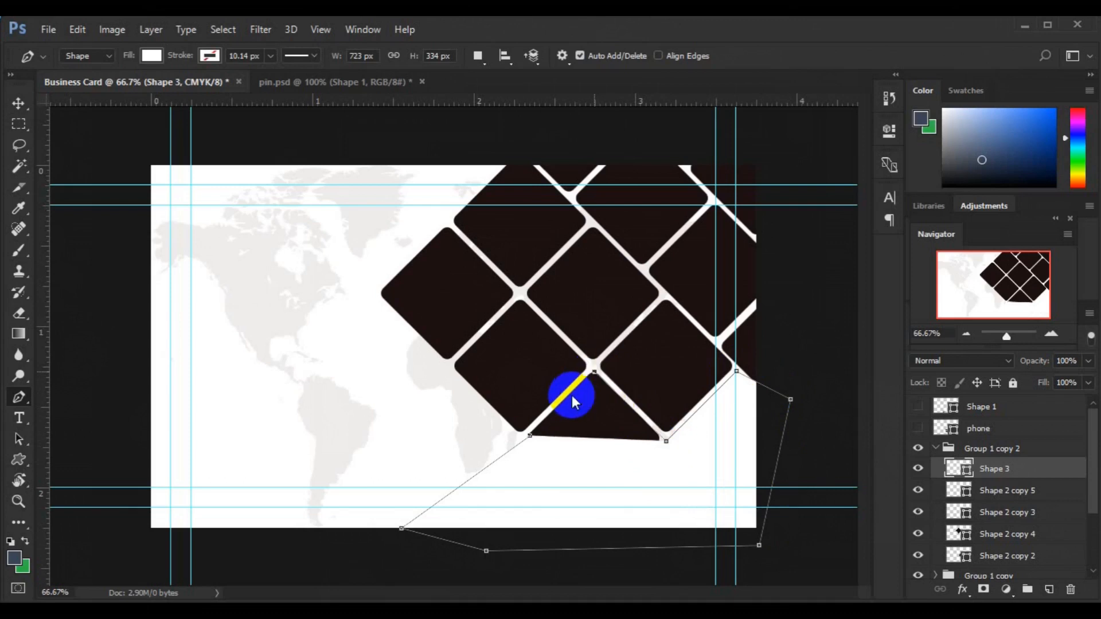
left_click(529, 434)
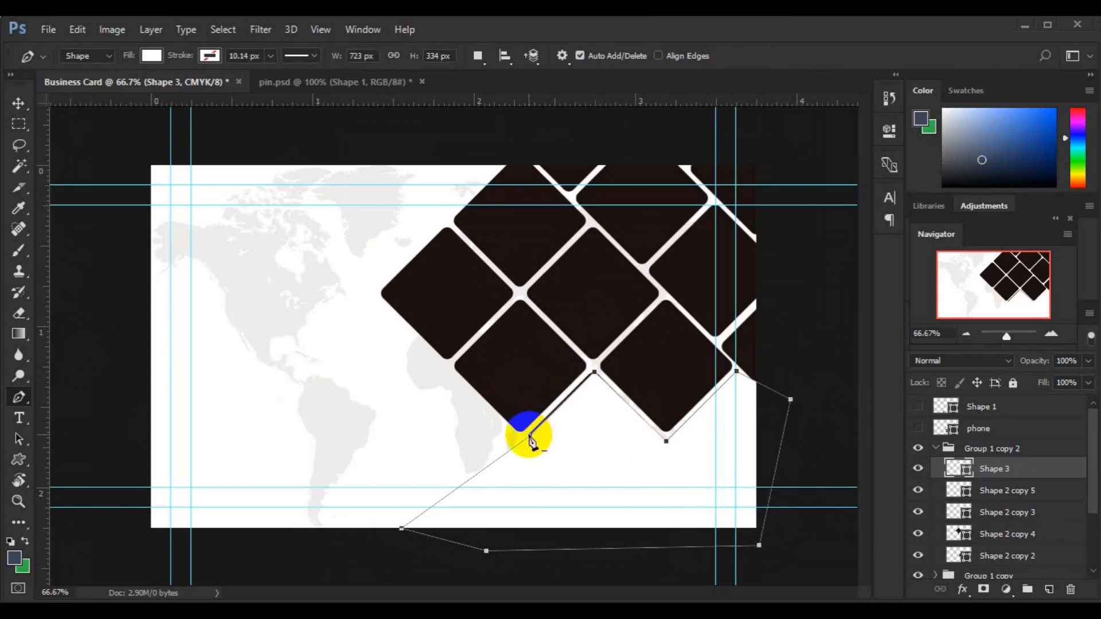
left_click(19, 103)
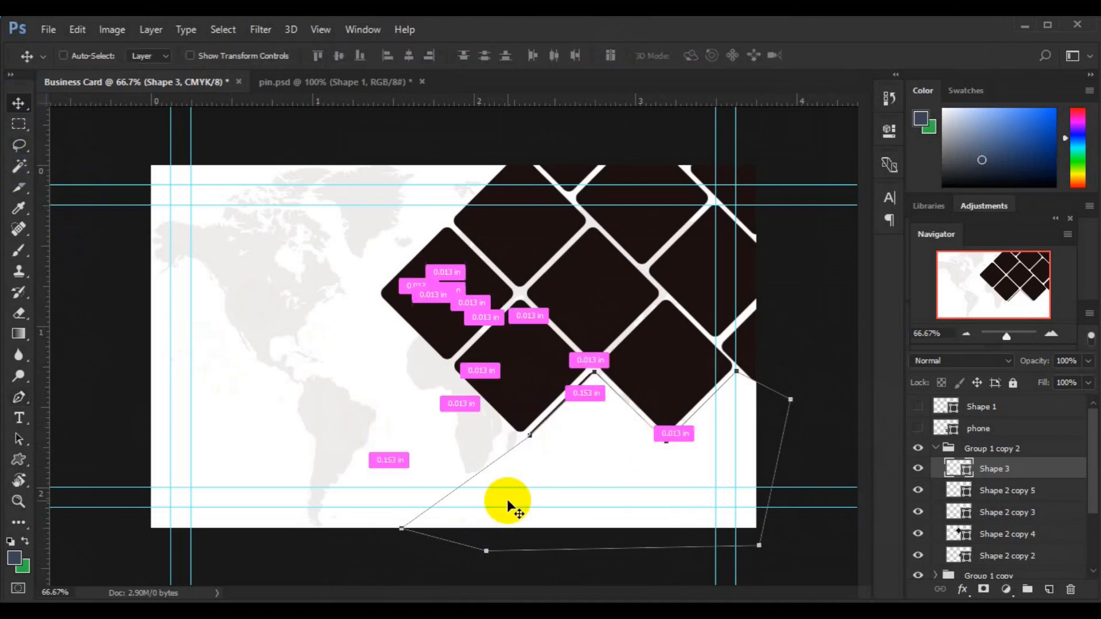
left_click_drag(507, 498, 582, 536)
Step: Dismiss the error message and enlarge Shape 3 slightly
left_click(420, 240)
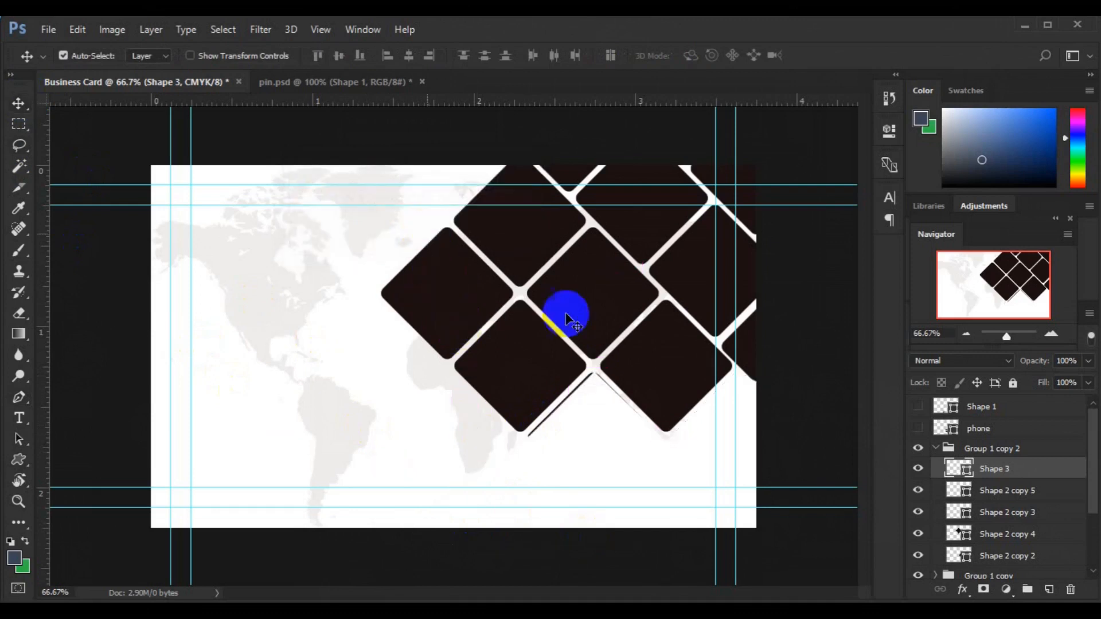
key("ctrl+t")
left_click_drag(791, 553, 795, 556)
key("Return")
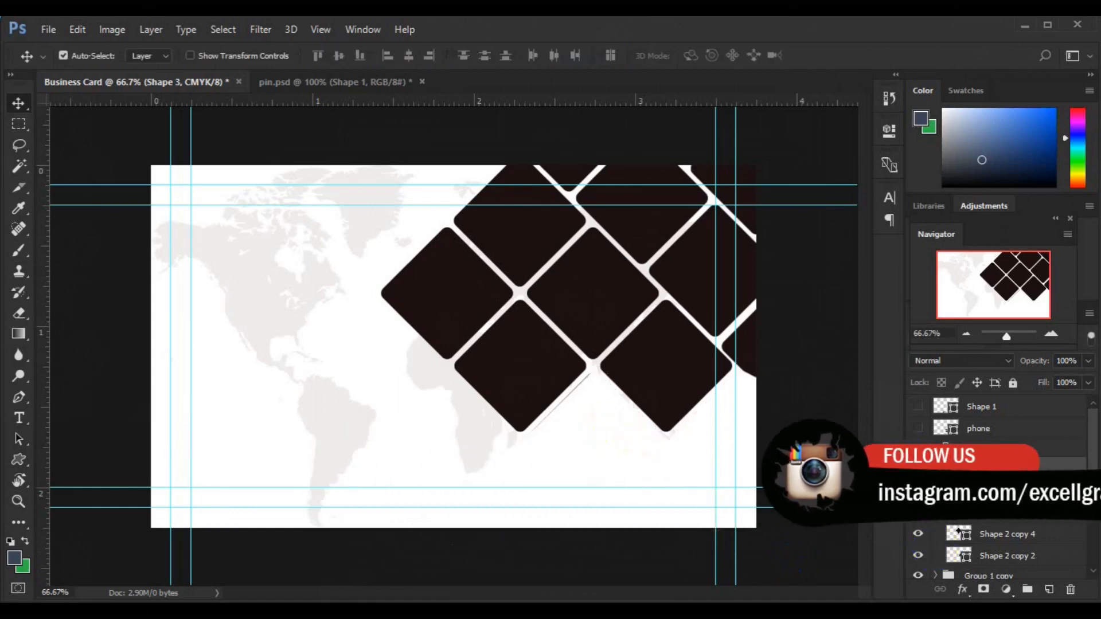
left_click(918, 469)
left_click(918, 468)
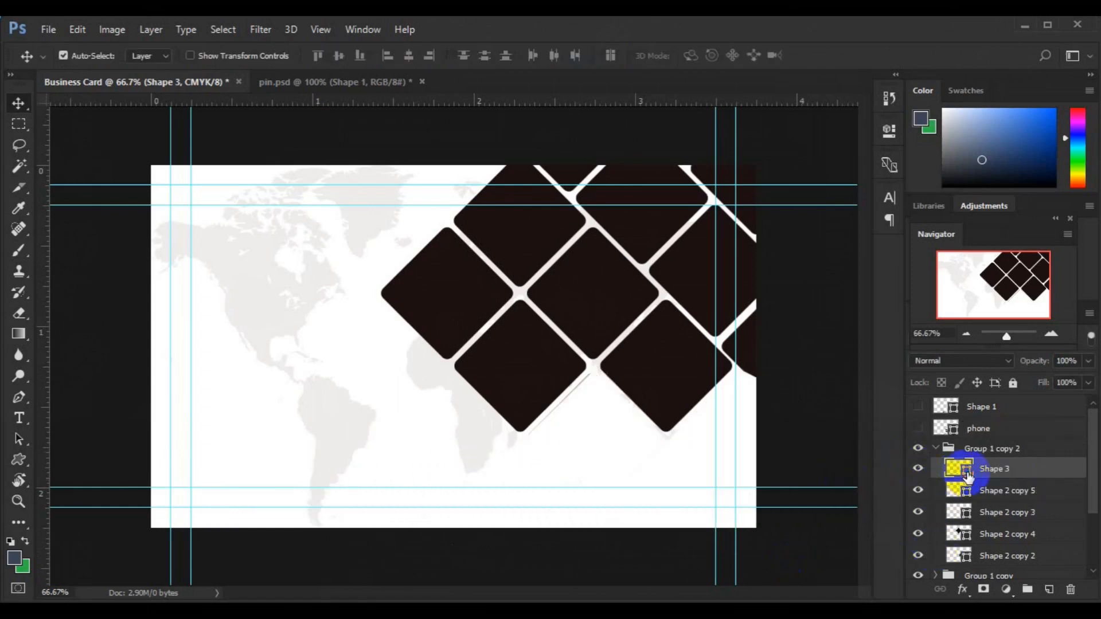
Step: Fill Shape 3 with a very dark navy colour
double_click(959, 469)
left_click(569, 243)
left_click(532, 349)
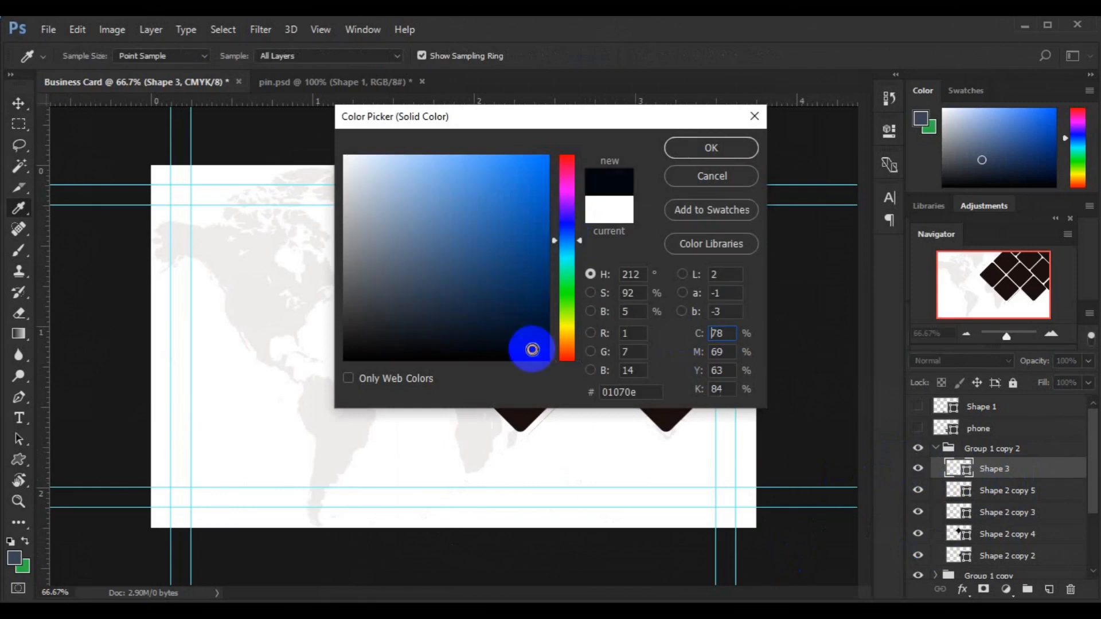
left_click(716, 151)
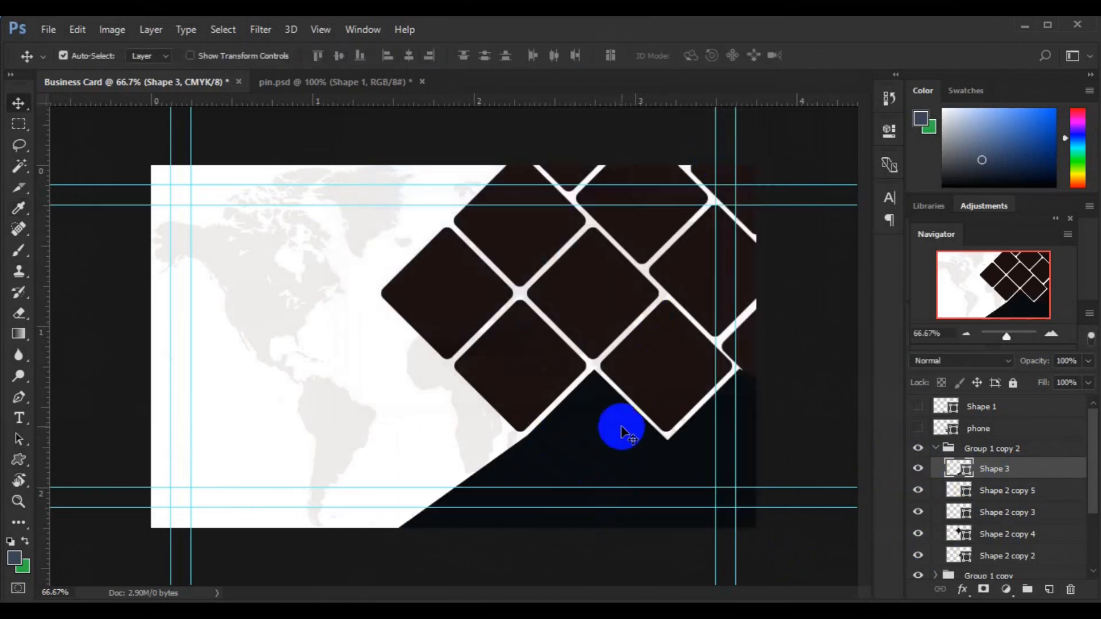
Step: Zoom to 100% and commit a transform of the navy shape, undoing the accidental skew
key("ctrl+plus")
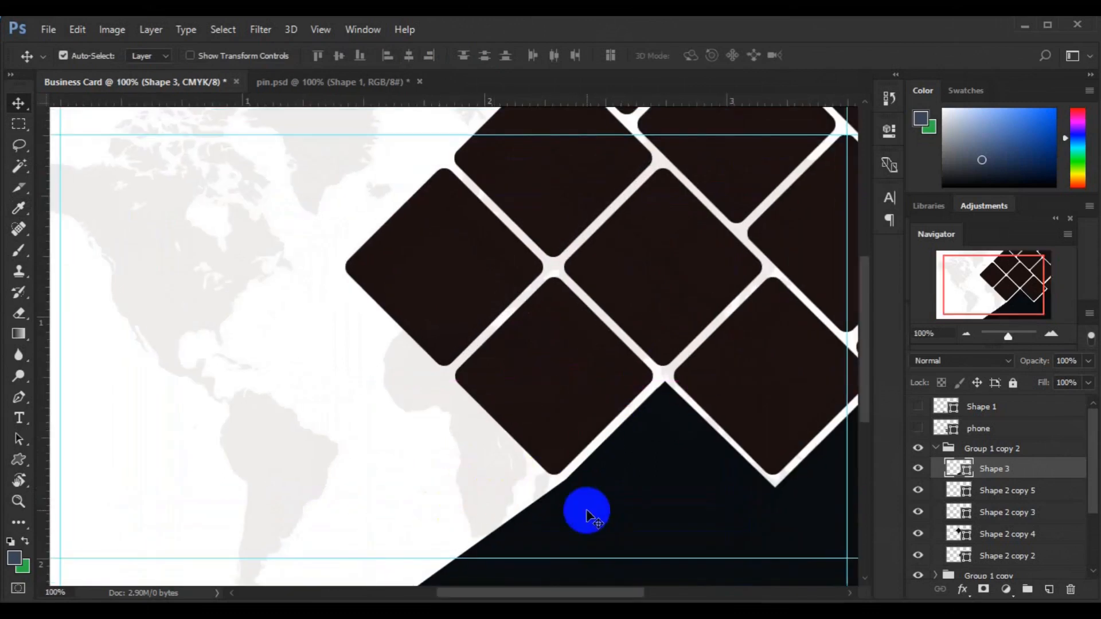
scroll(862, 573, "down", 3)
left_click(861, 574)
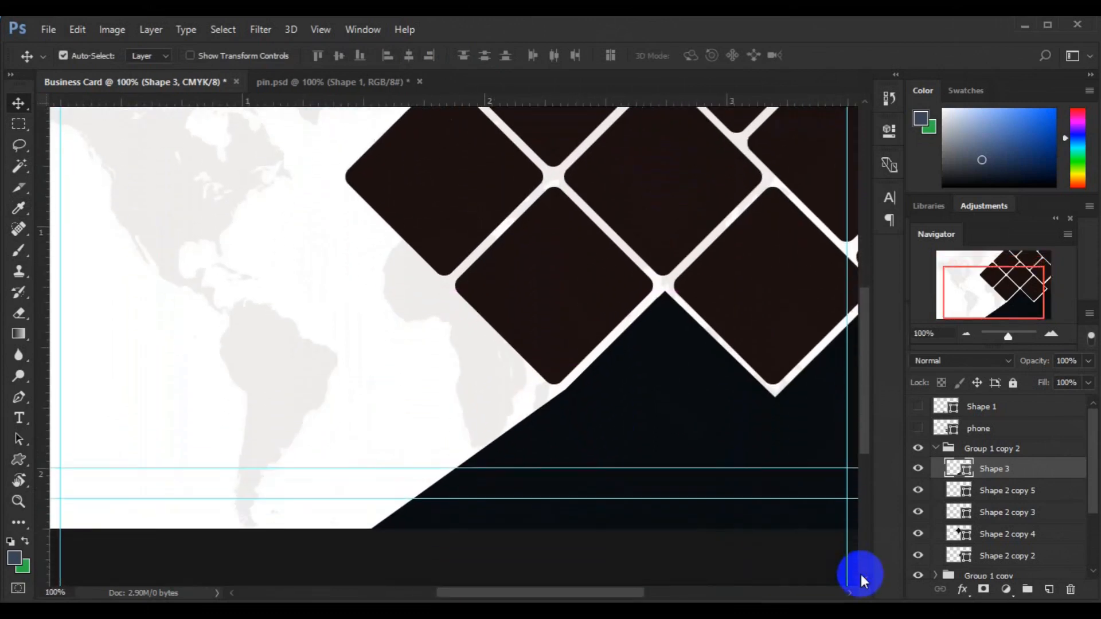
key("ctrl+t")
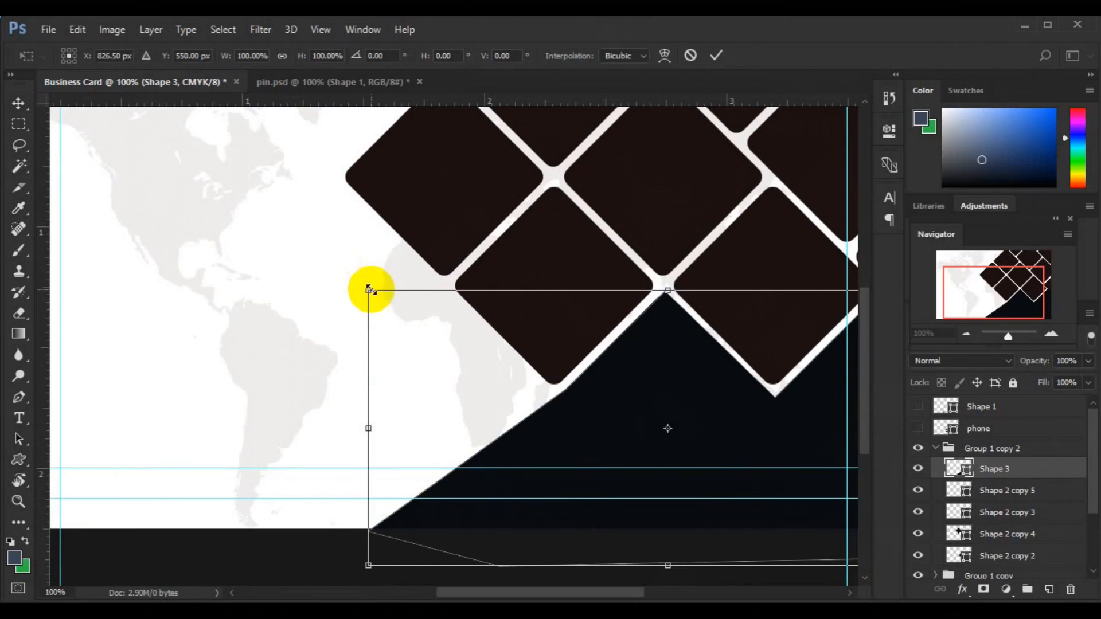
left_click_drag(372, 290, 371, 300)
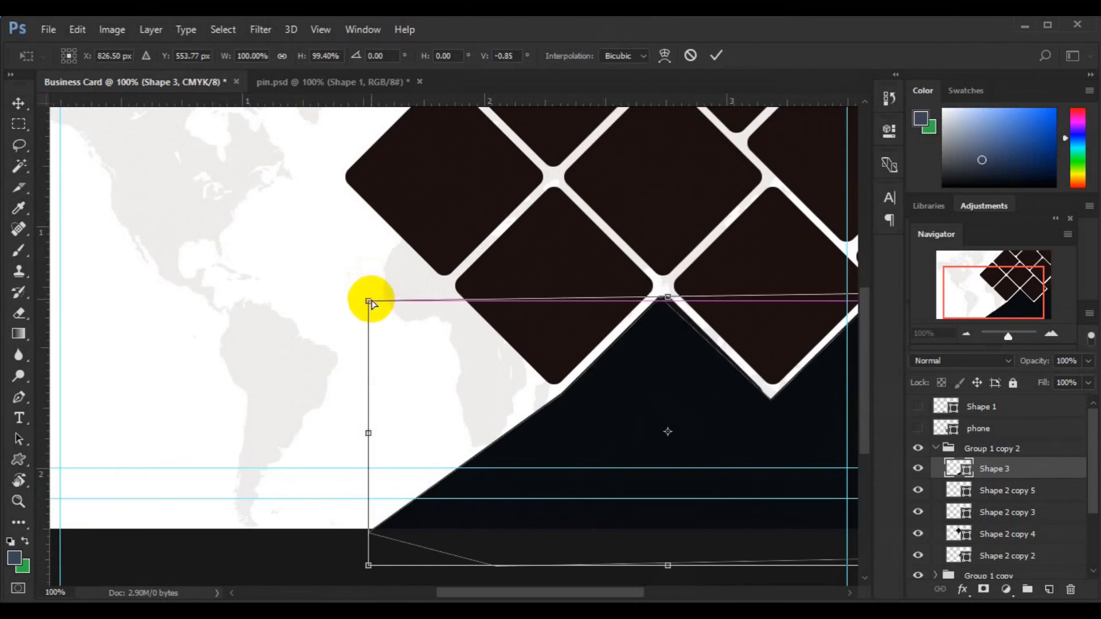
key("ctrl+z")
left_click(716, 55)
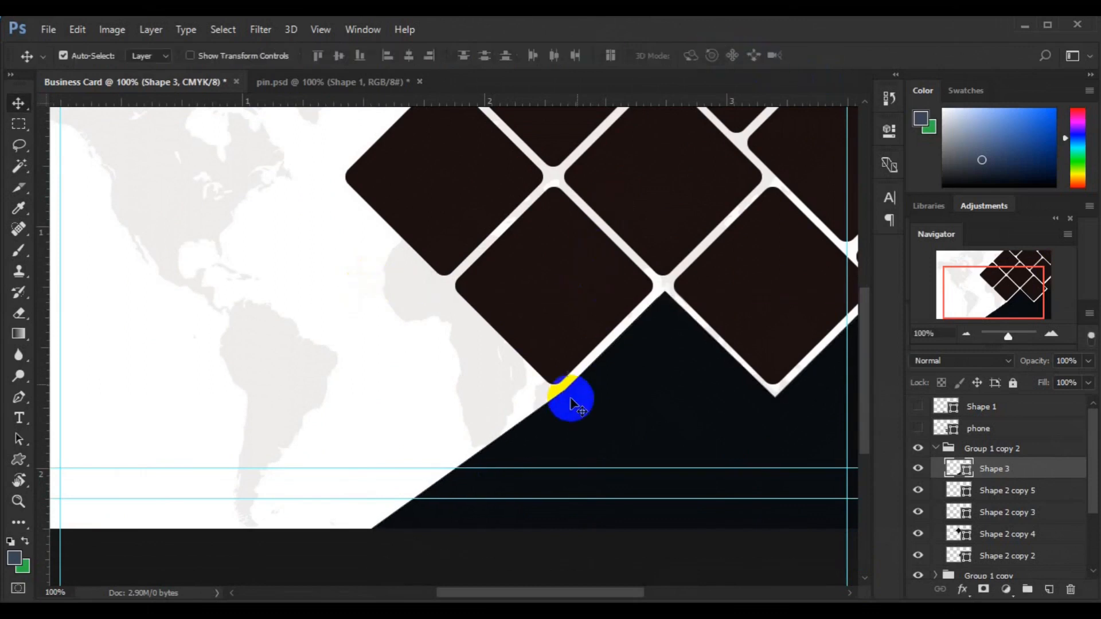
Step: Delete the two diamonds hidden beneath the navy shape
left_click(919, 468)
left_click(686, 406)
key("Delete")
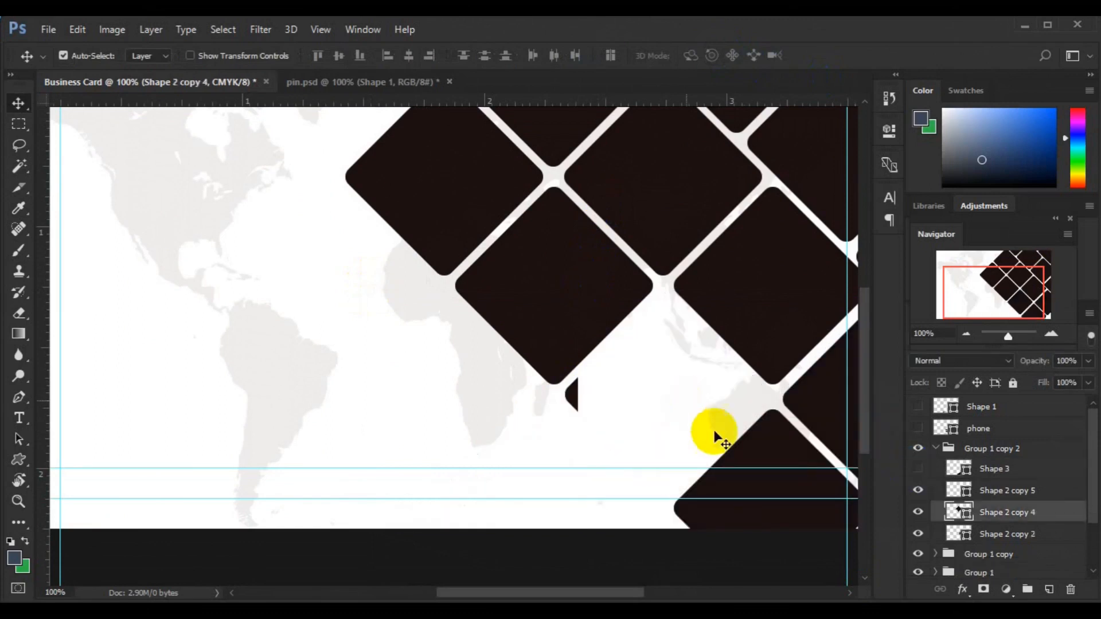
left_click(757, 450)
key("Delete")
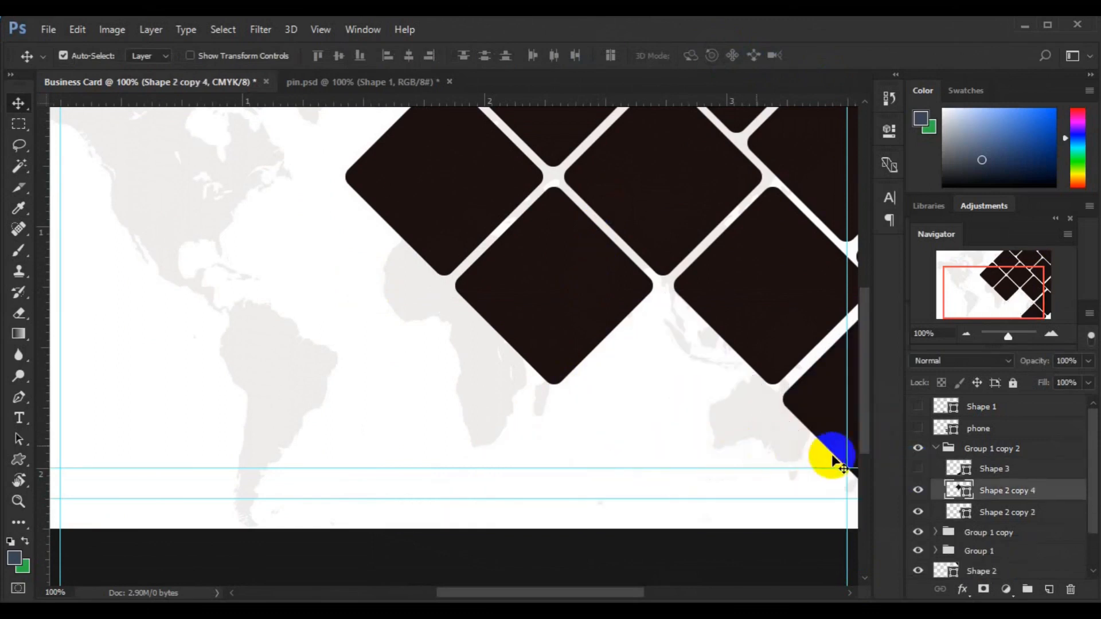
left_click(915, 476)
Step: Recheck the grid under the navy shape, then fit the whole card in view with margin
left_click(917, 470)
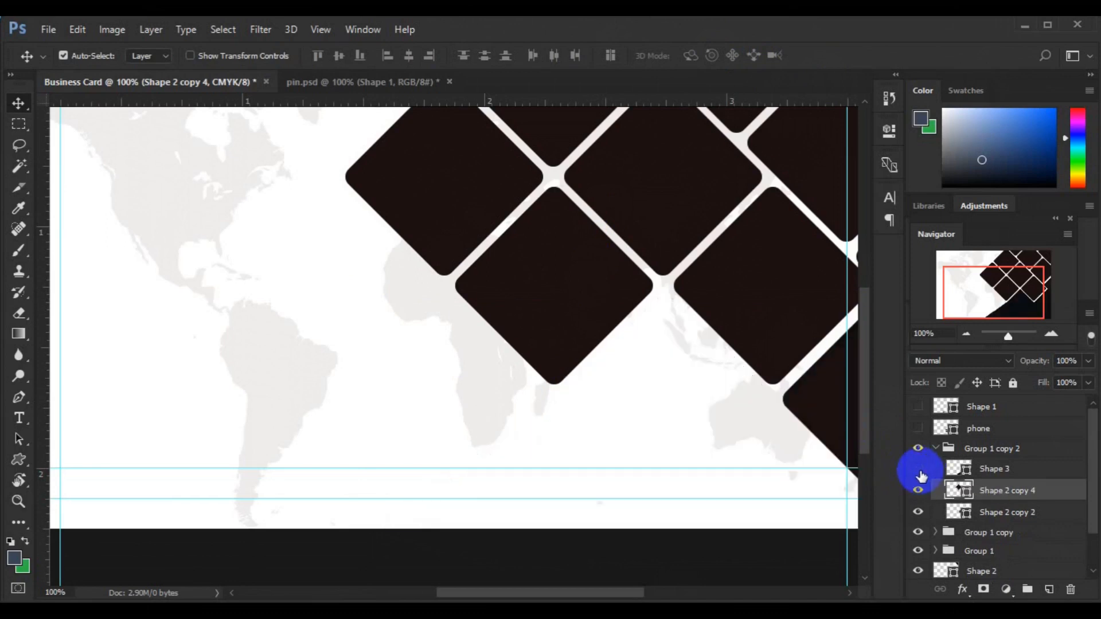
left_click(816, 423)
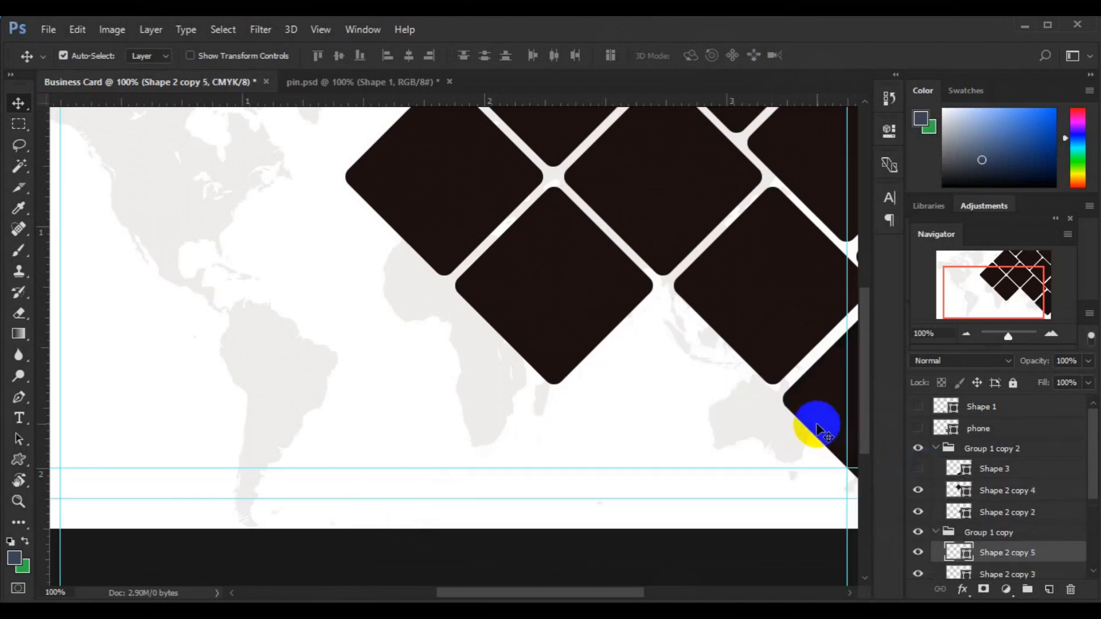
left_click(916, 475)
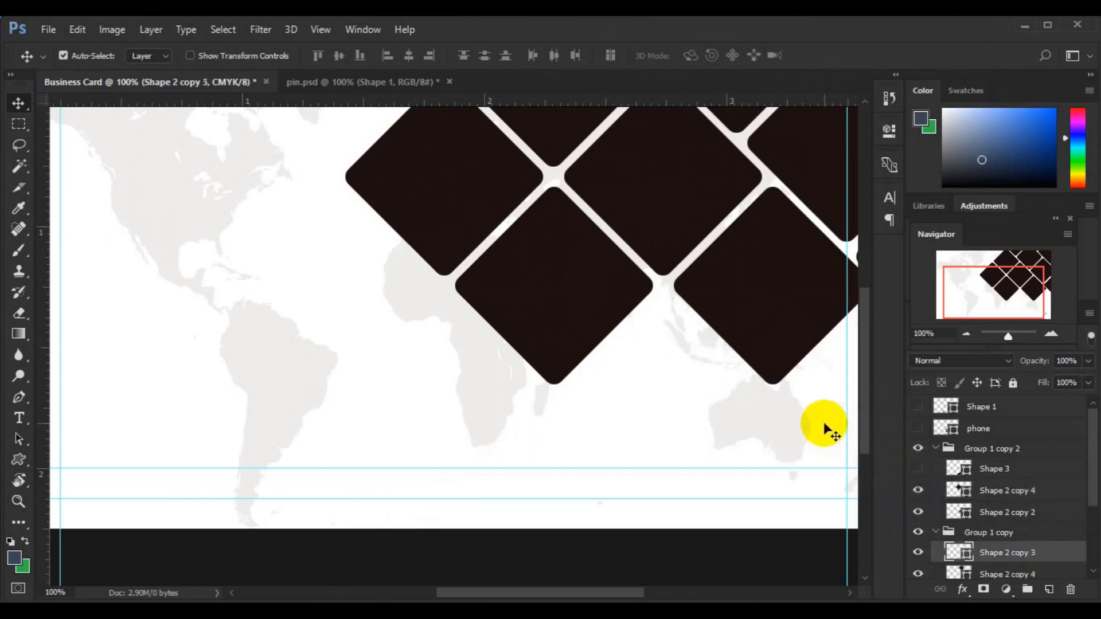
left_click(916, 472)
key("ctrl+0")
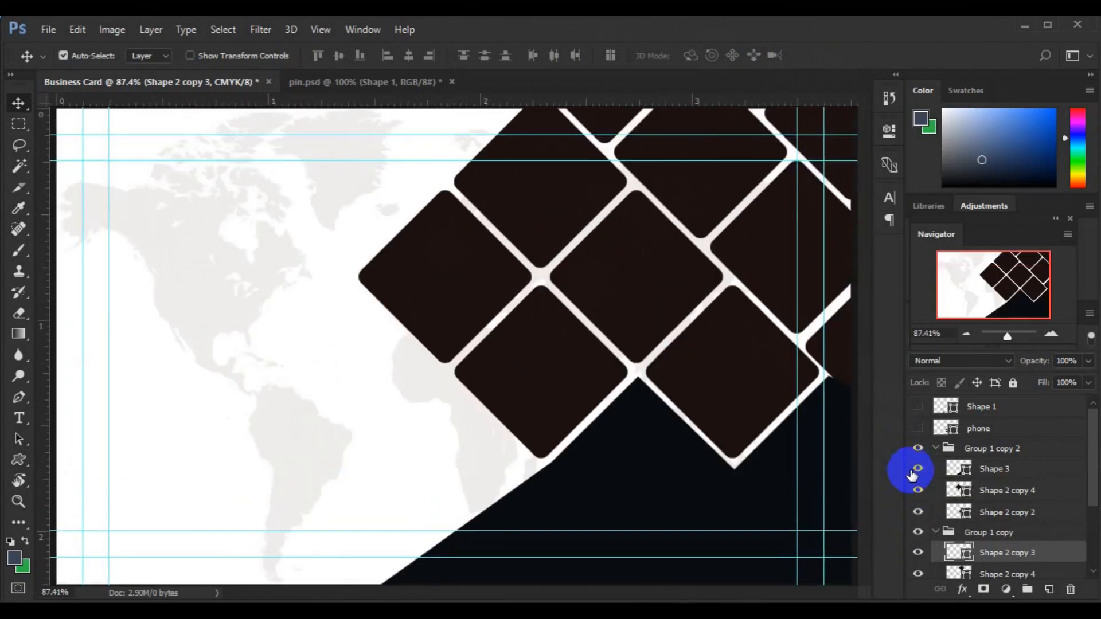
key("ctrl+minus")
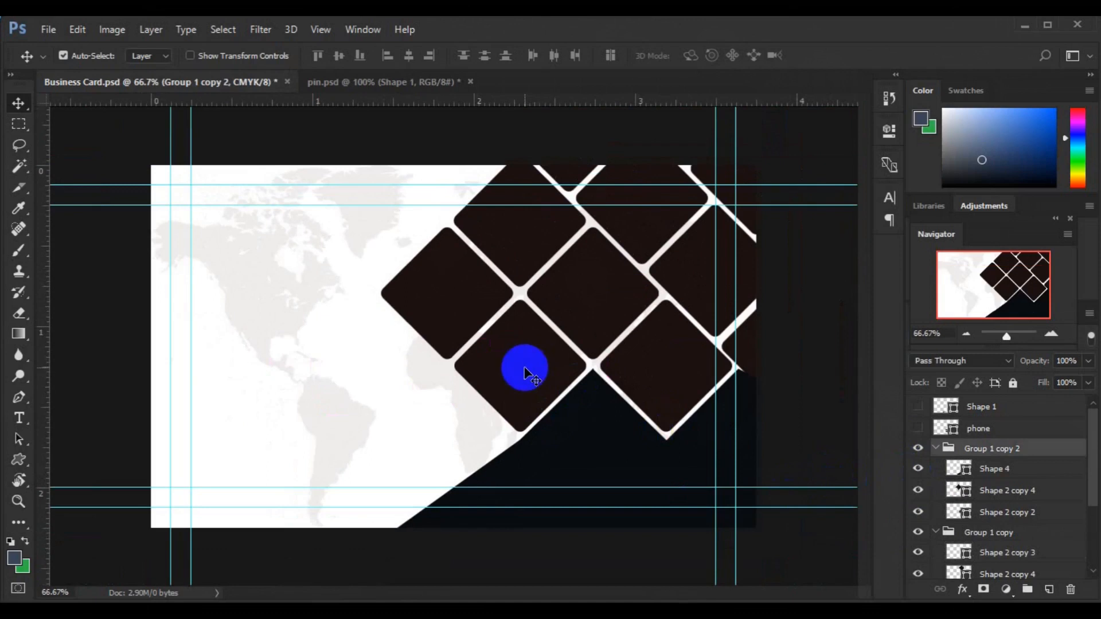
Step: Fill the first chosen diamond with purple #842990
left_click(525, 368)
left_click(967, 518)
double_click(967, 518)
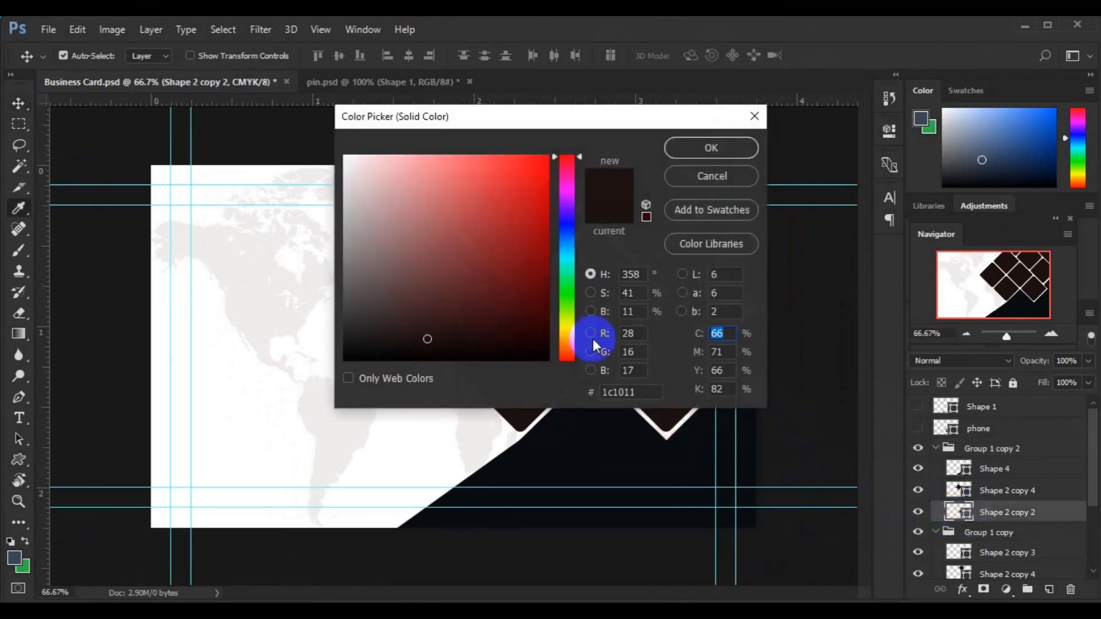
left_click_drag(611, 122, 831, 129)
left_click(759, 246)
left_click(867, 197)
left_click(917, 153)
key("v")
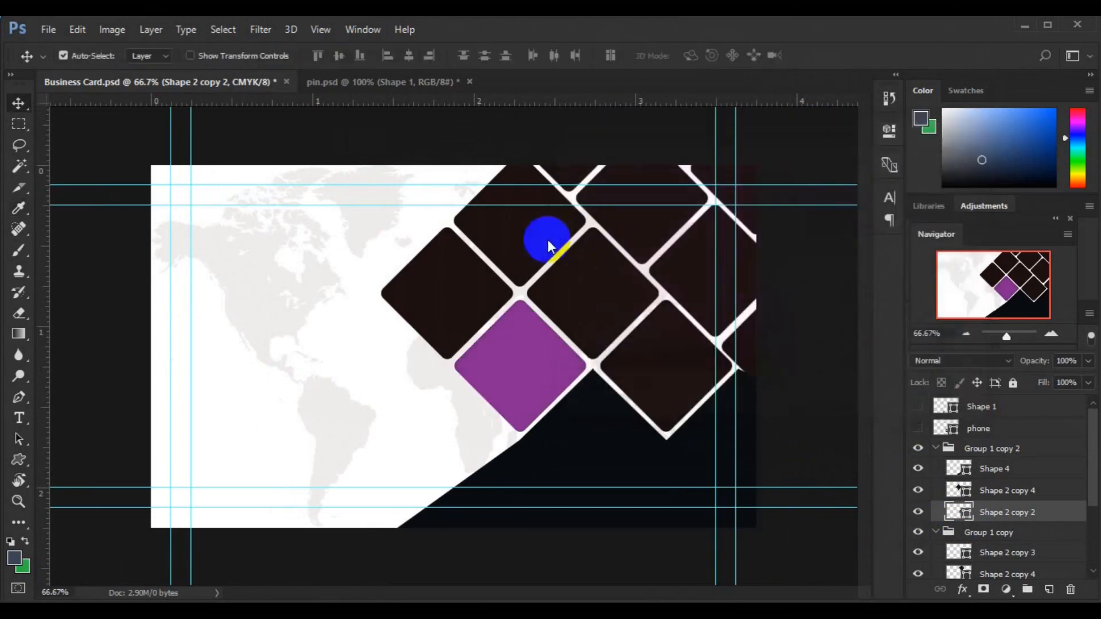
Step: Recolour two more diamonds by sampling the purple from the first
left_click(545, 239)
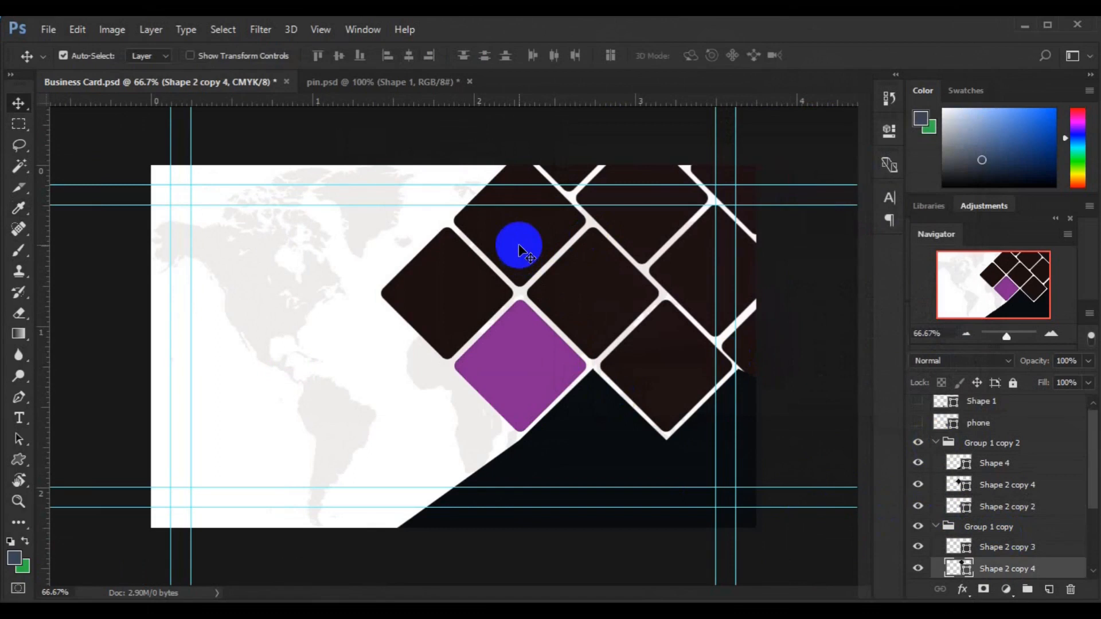
double_click(959, 569)
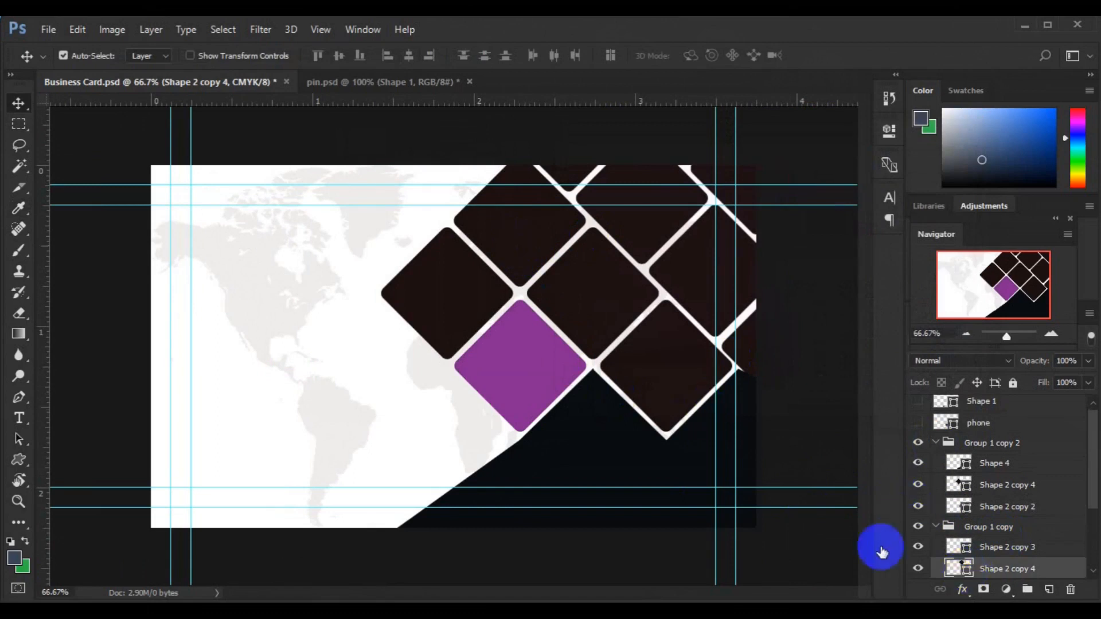
left_click(532, 370)
left_click(925, 157)
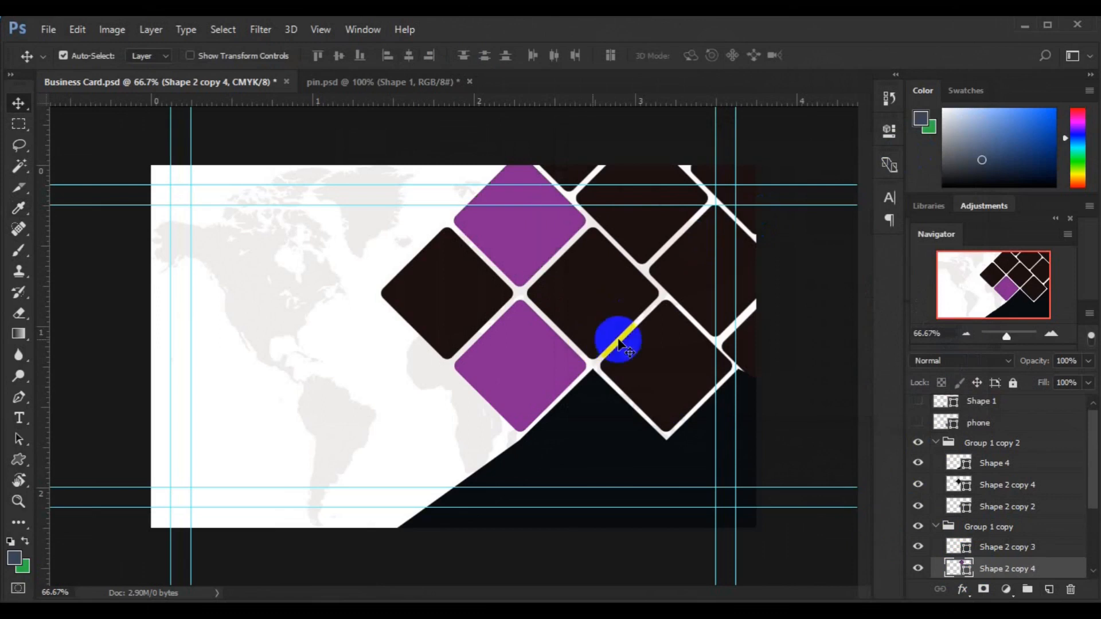
left_click(692, 287)
left_click(964, 570)
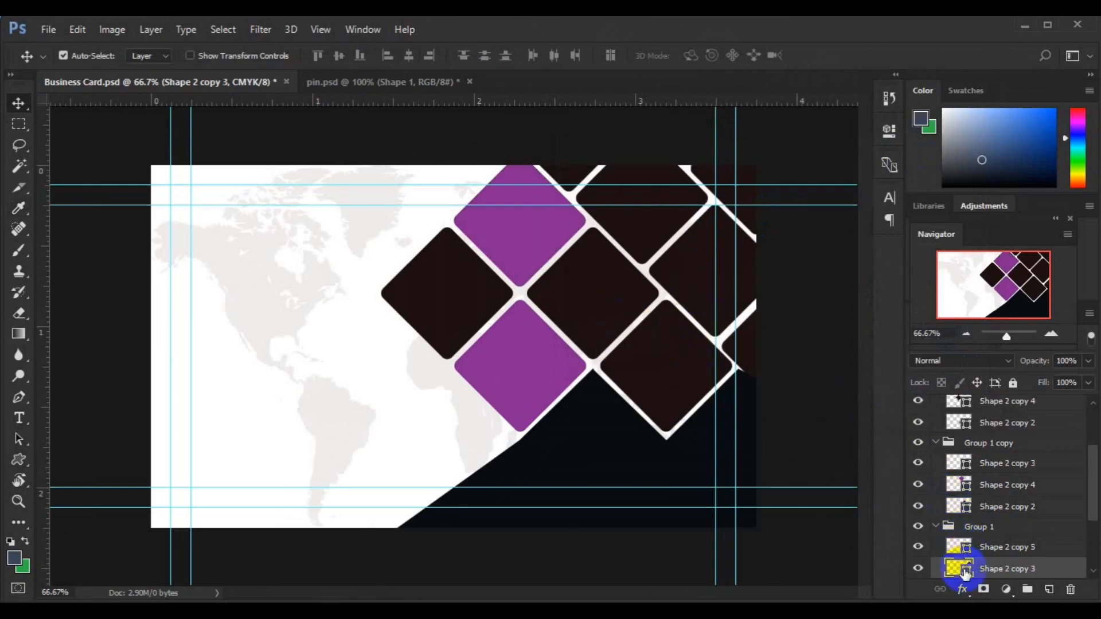
double_click(964, 570)
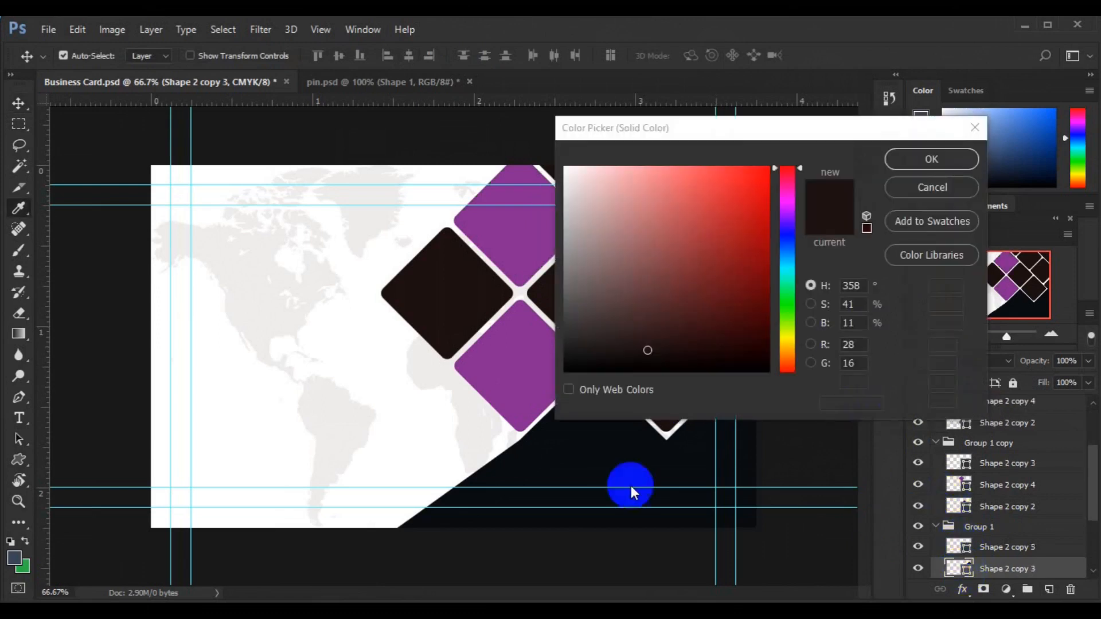
left_click(545, 386)
left_click(927, 150)
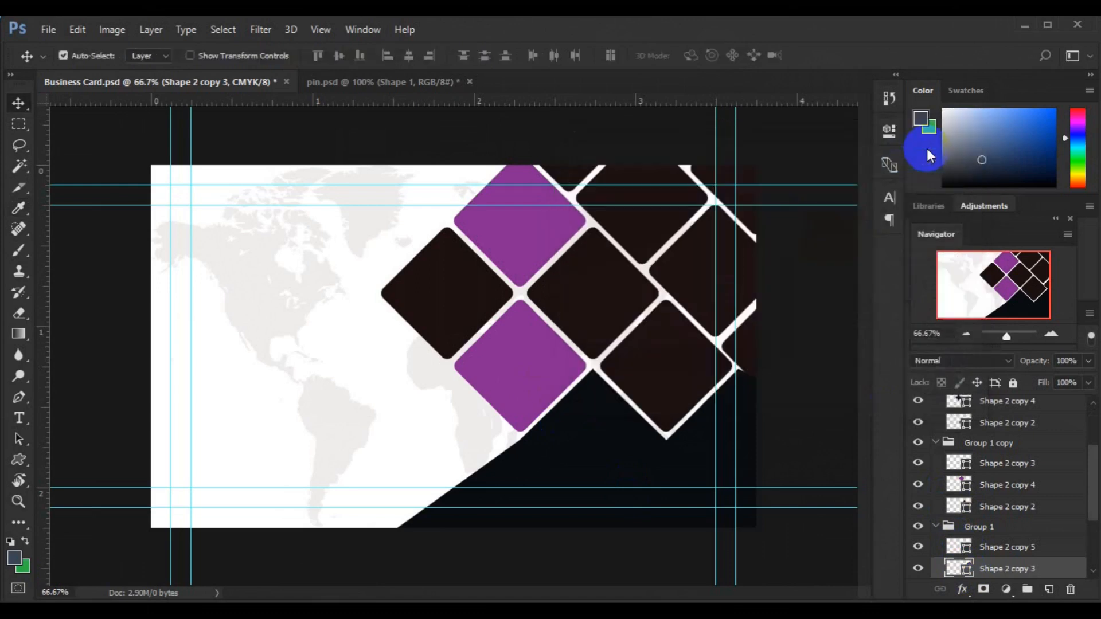
Step: Make the Shape 2 diamond and the lower-right diamond purple as well
scroll(998, 487, "down", 1)
left_click(953, 569)
double_click(953, 571)
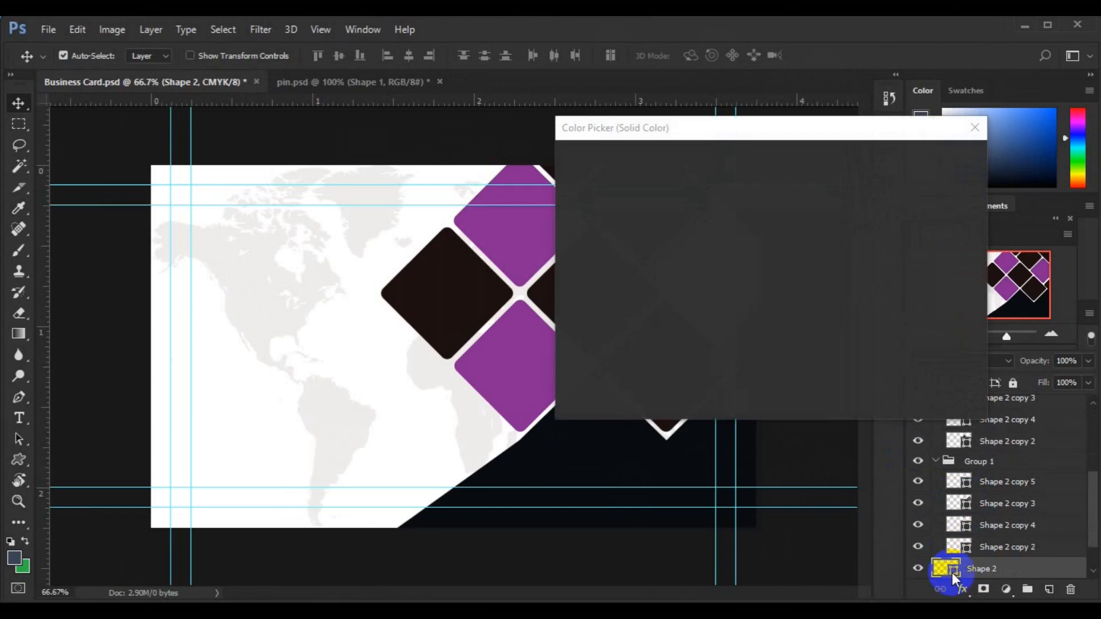
left_click(525, 372)
left_click(899, 152)
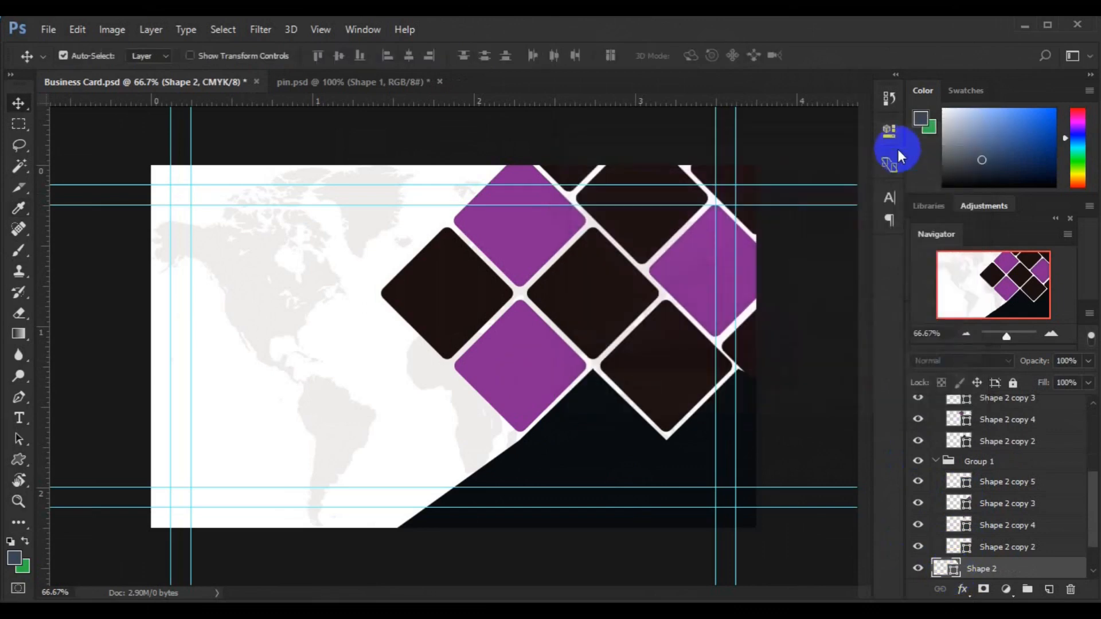
left_click(664, 368)
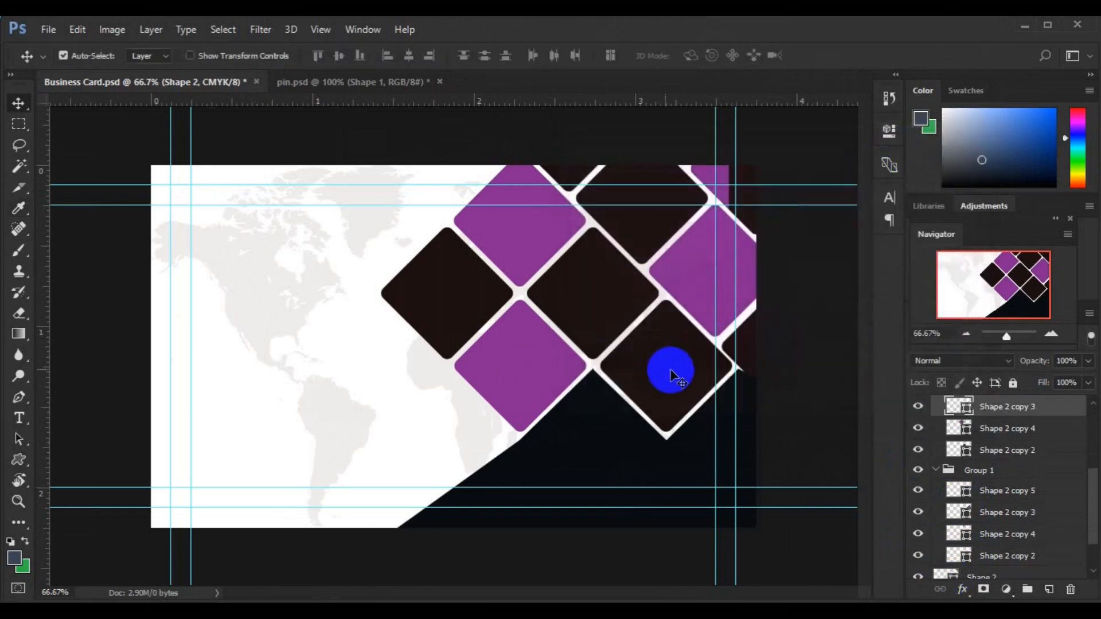
left_click(963, 407)
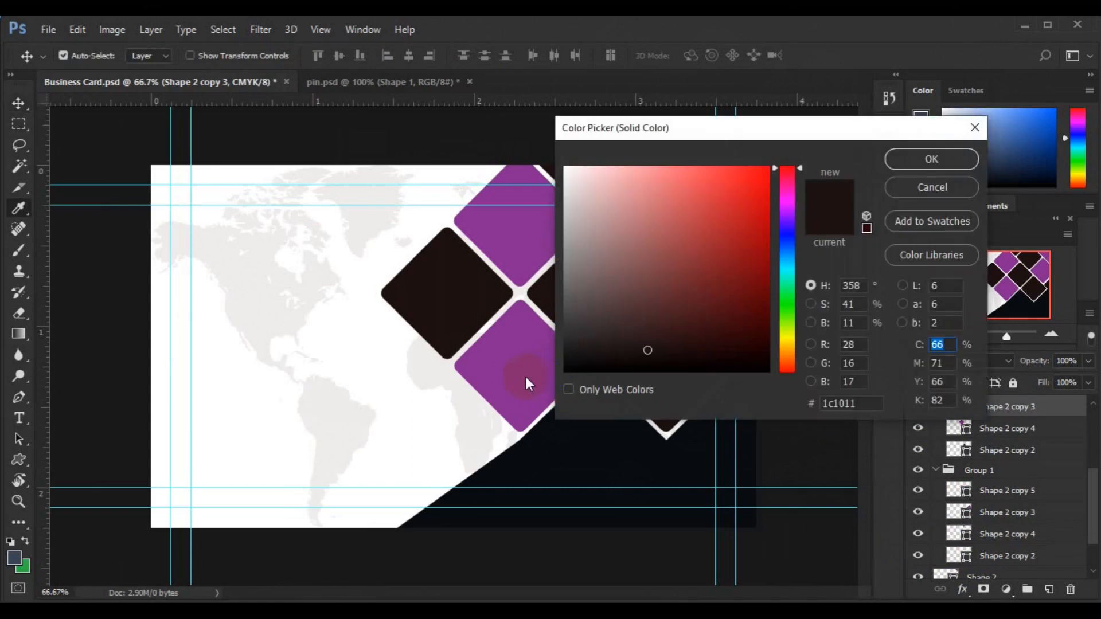
left_click(526, 377)
left_click(912, 164)
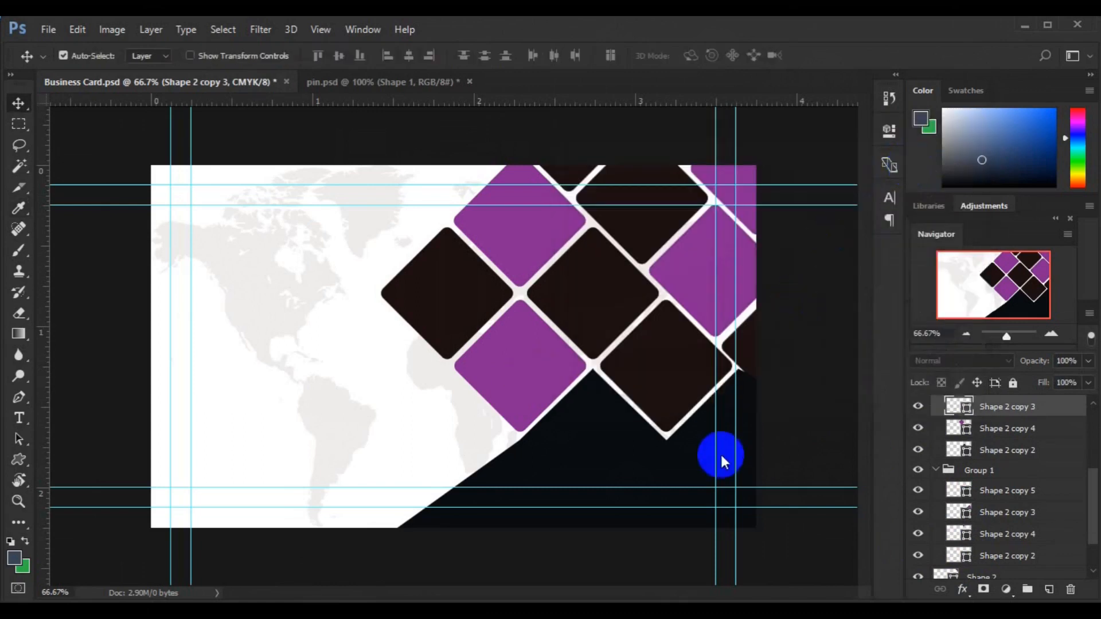
Step: Collapse Group 1, Group 1 copy and Group 1 copy 2 in the Layers panel
left_click(936, 471)
left_click(936, 425)
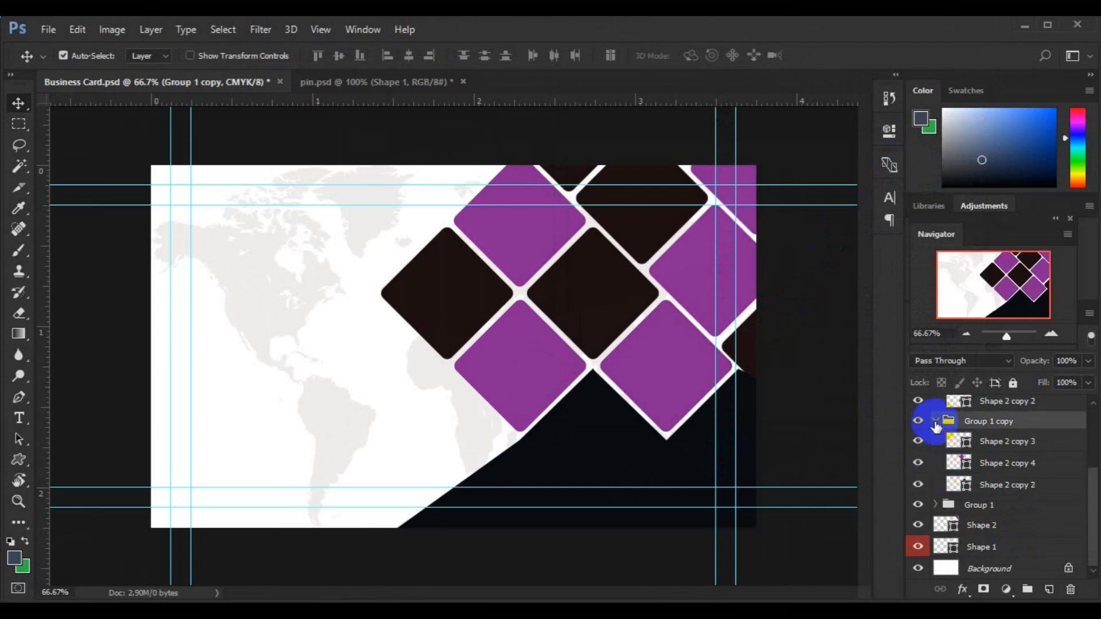
left_click(936, 423)
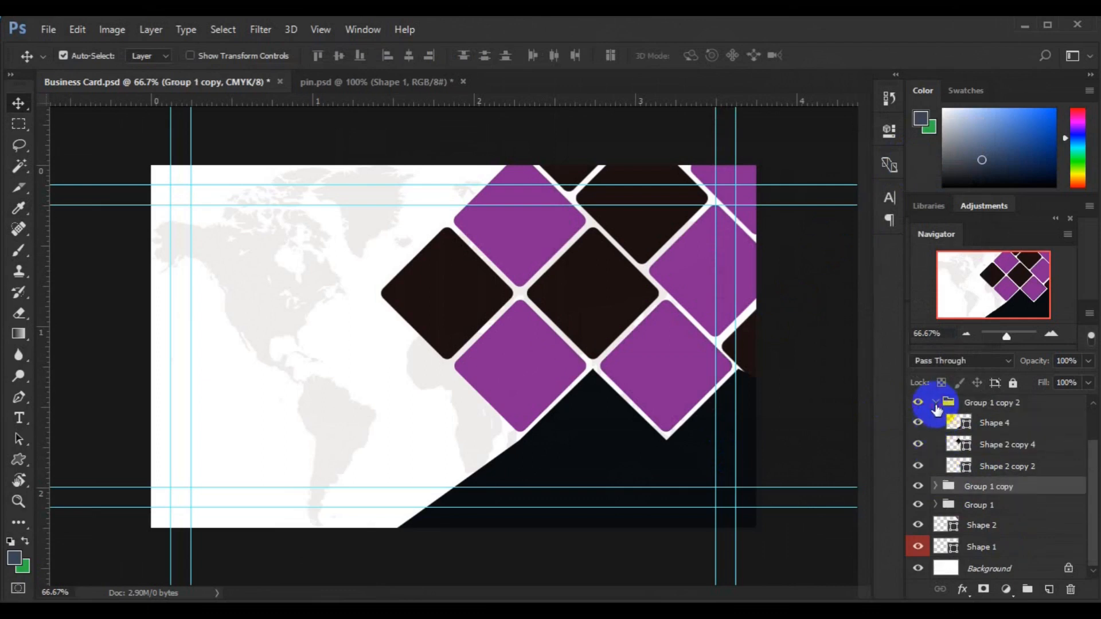
left_click(936, 403)
left_click(591, 458)
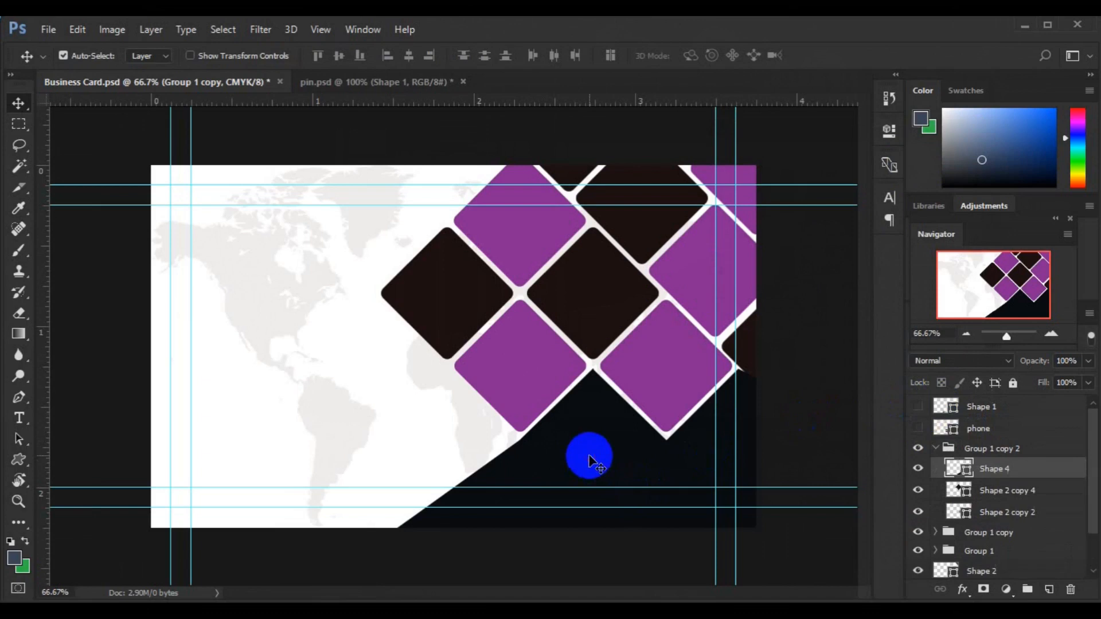
left_click(937, 451)
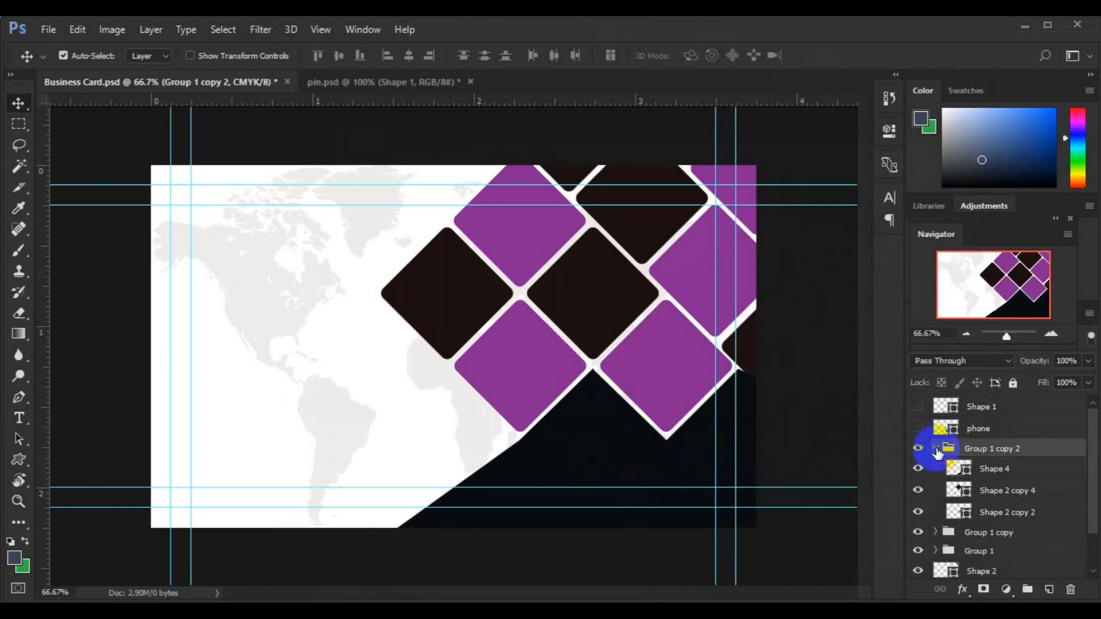
left_click(937, 451)
Step: Place city-wallpaper-7 as an embedded image from the Desktop's freepik stockpoto folder
left_click(46, 30)
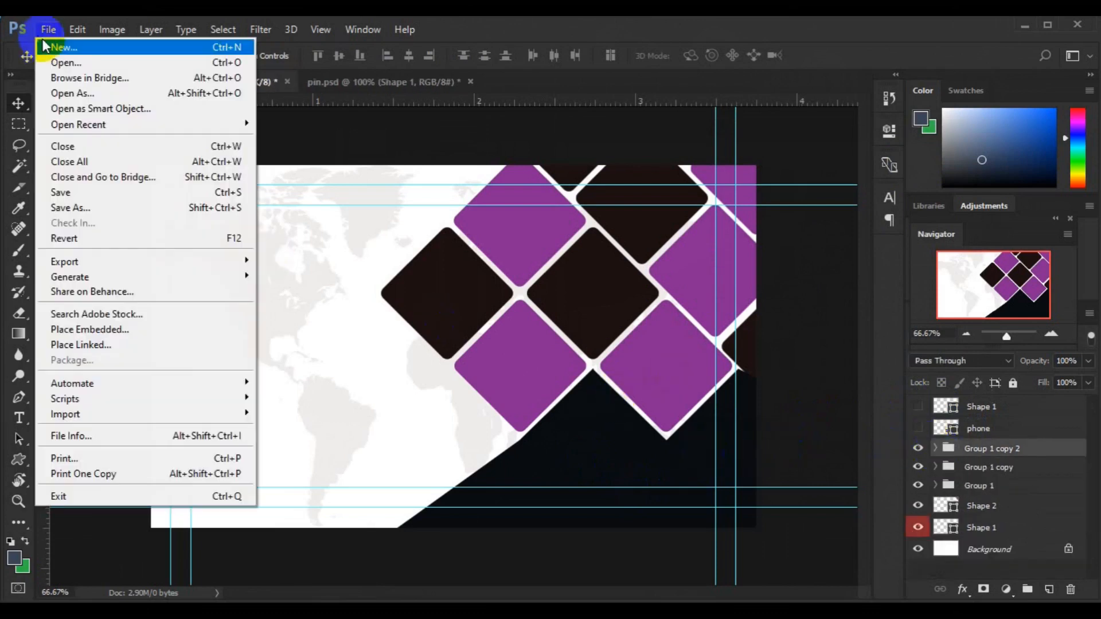
left_click(152, 328)
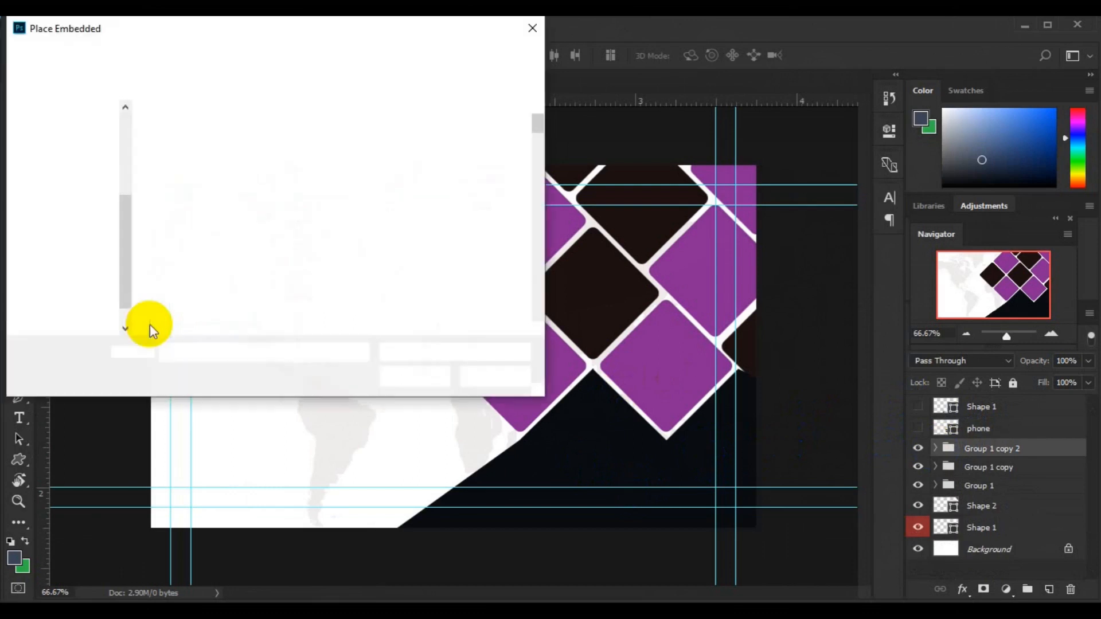
scroll(523, 306, "down", 10)
scroll(536, 310, "down", 10)
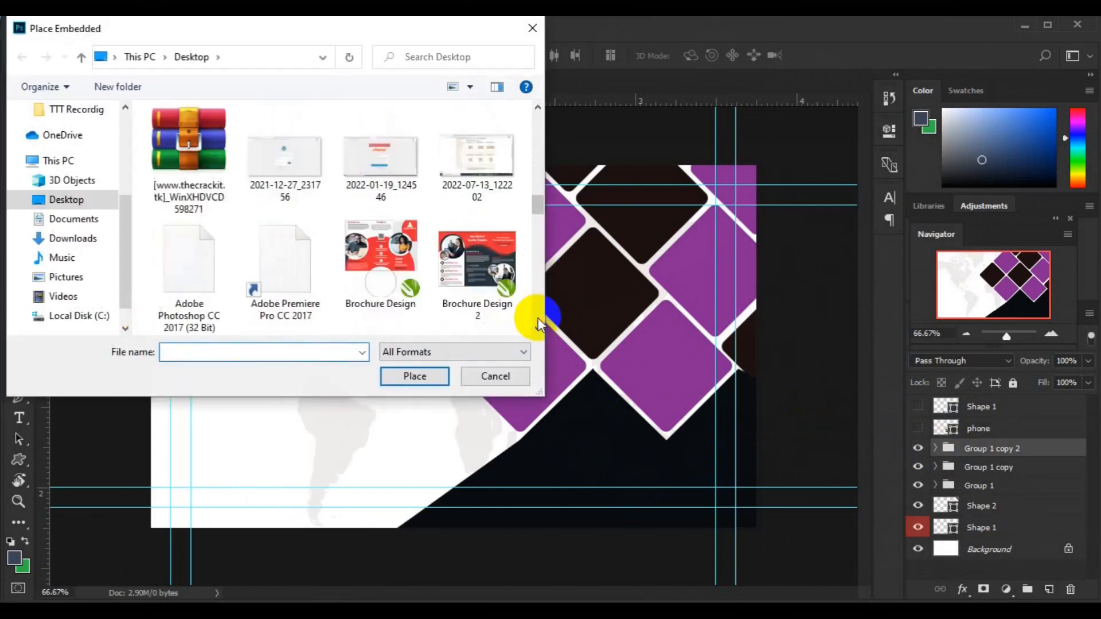
left_click(59, 202)
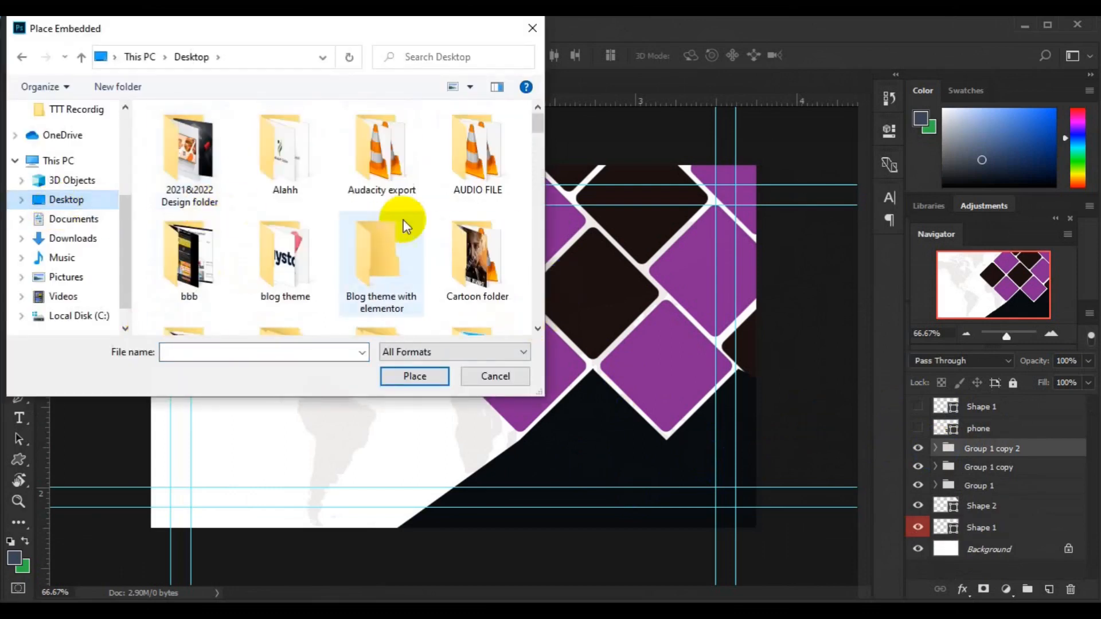
scroll(528, 319, "down", 2)
left_click(383, 312)
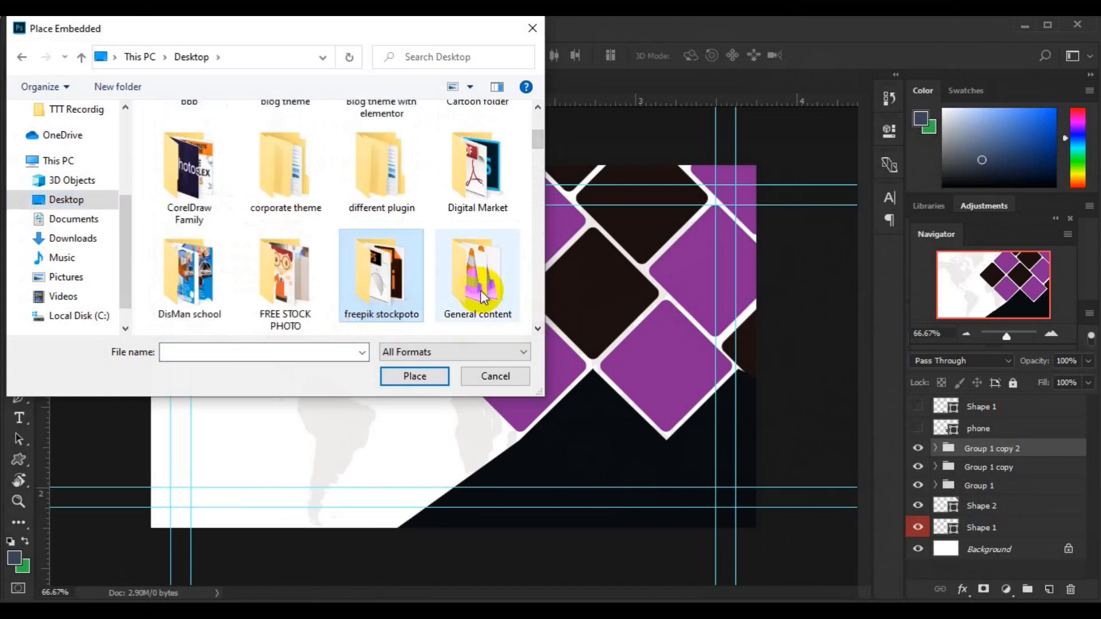
key("Return")
scroll(537, 309, "down", 10)
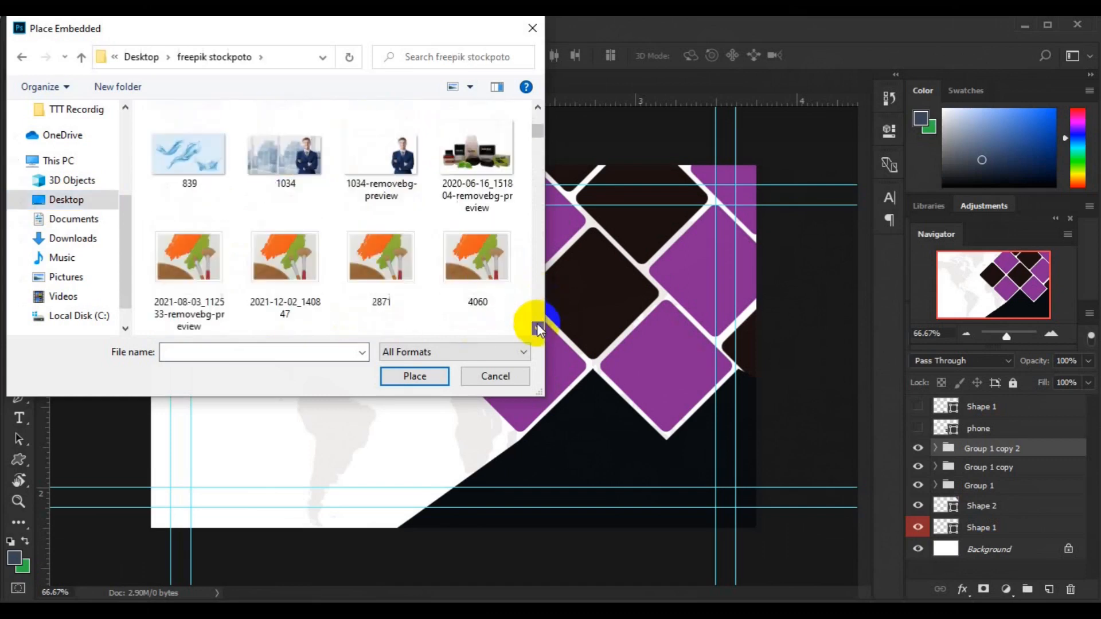
scroll(537, 324, "down", 15)
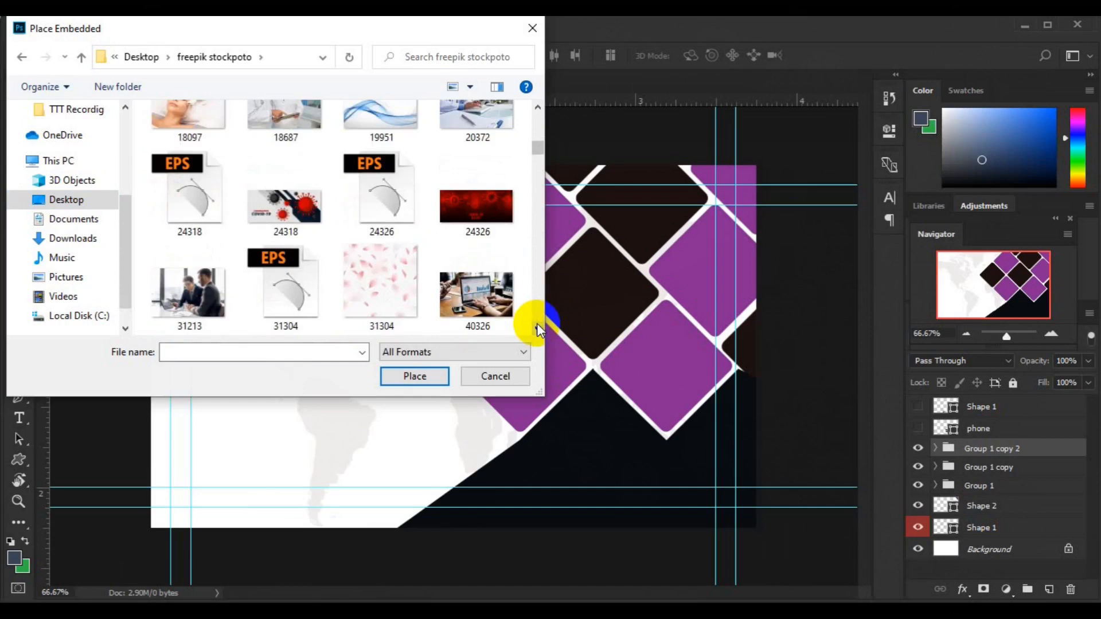
scroll(537, 323, "down", 15)
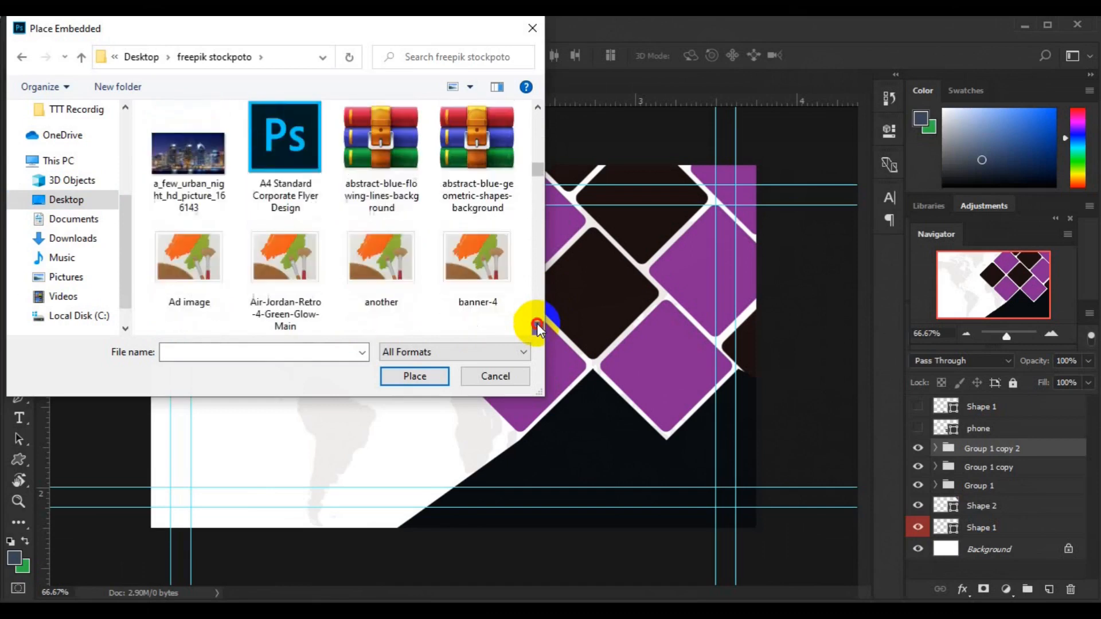
scroll(537, 327, "down", 15)
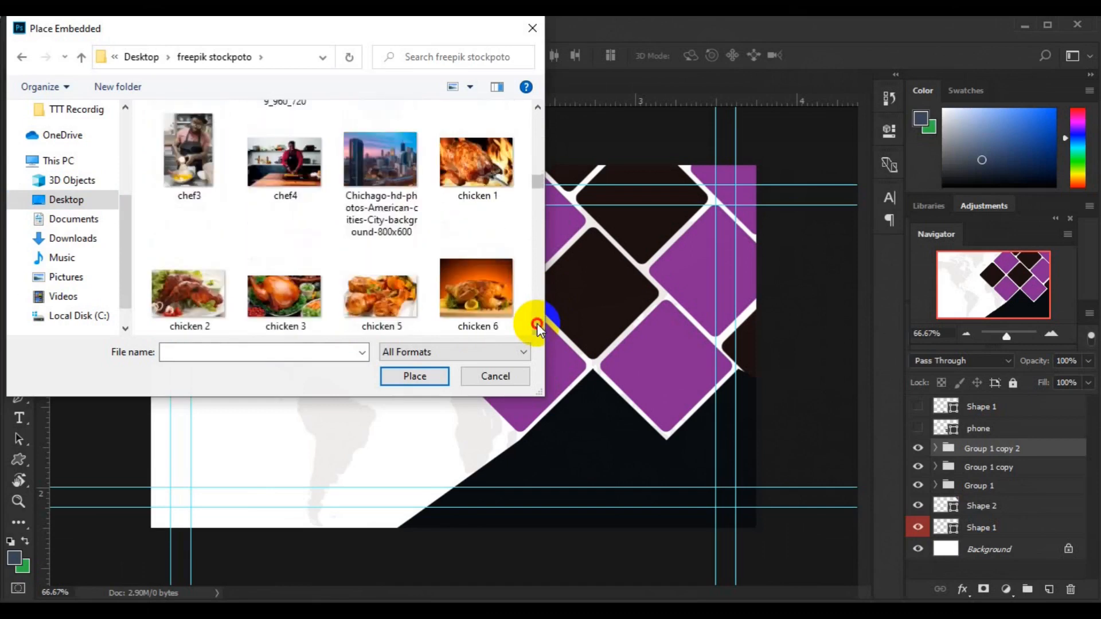
scroll(537, 323, "down", 15)
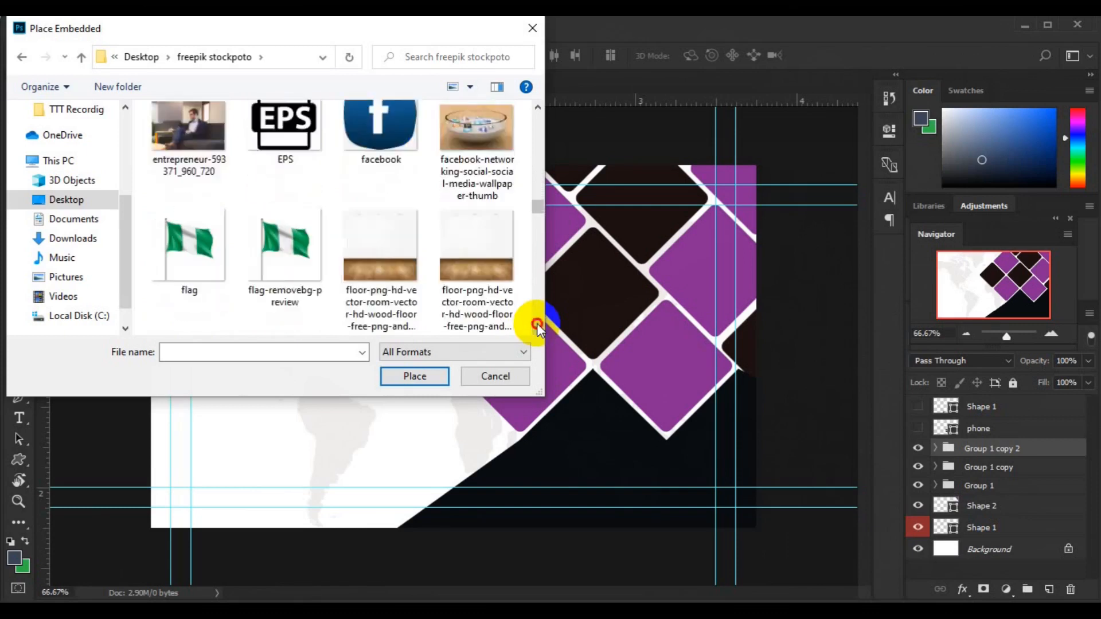
left_click_drag(538, 211, 539, 180)
left_click(475, 268)
left_click(425, 377)
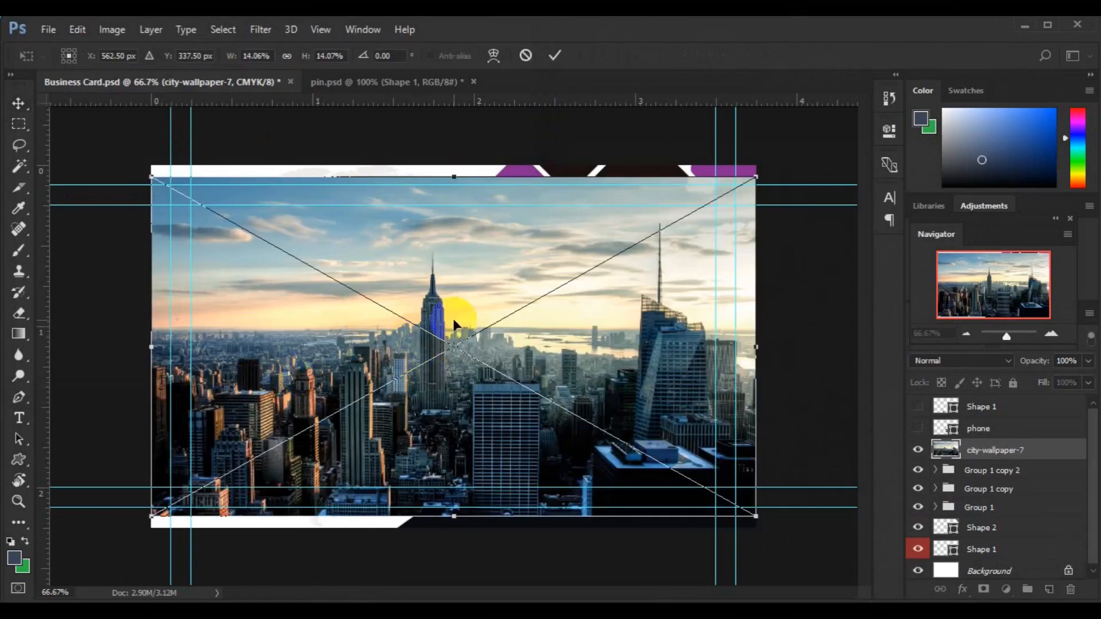
Step: Move the skyline photo up and right over the card's right side and commit it
left_click_drag(453, 325, 656, 250)
left_click_drag(655, 250, 655, 240)
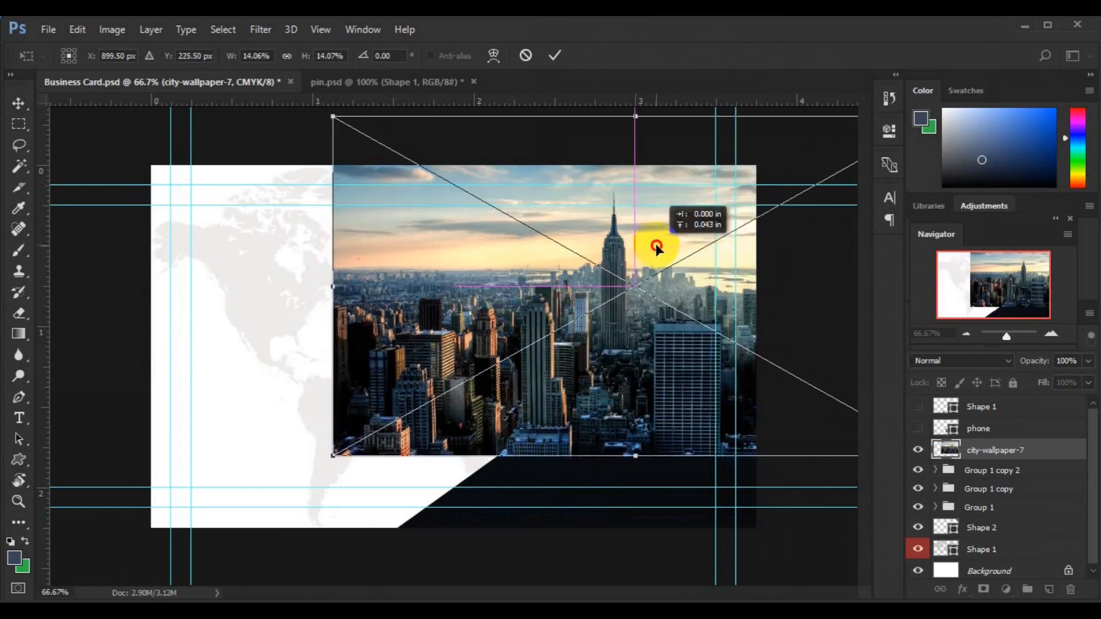
key("Return")
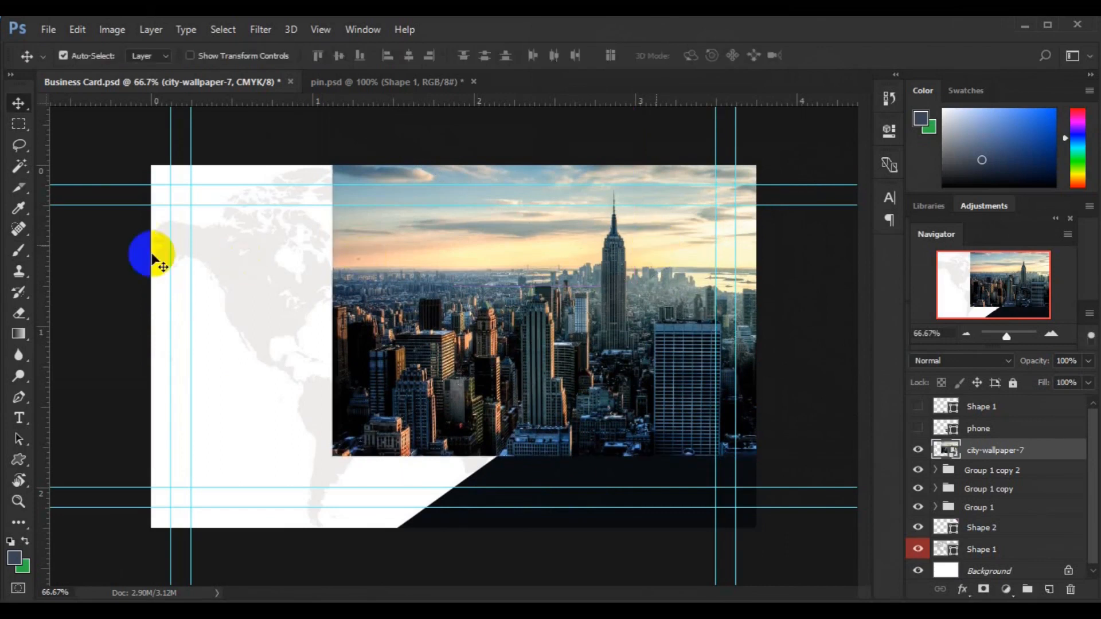
left_click(19, 123)
Step: Copy a rectangular area of the city photo to Layer 1 and delete city-wallpaper-7
left_click_drag(321, 167, 776, 434)
key("ctrl+j")
key("v")
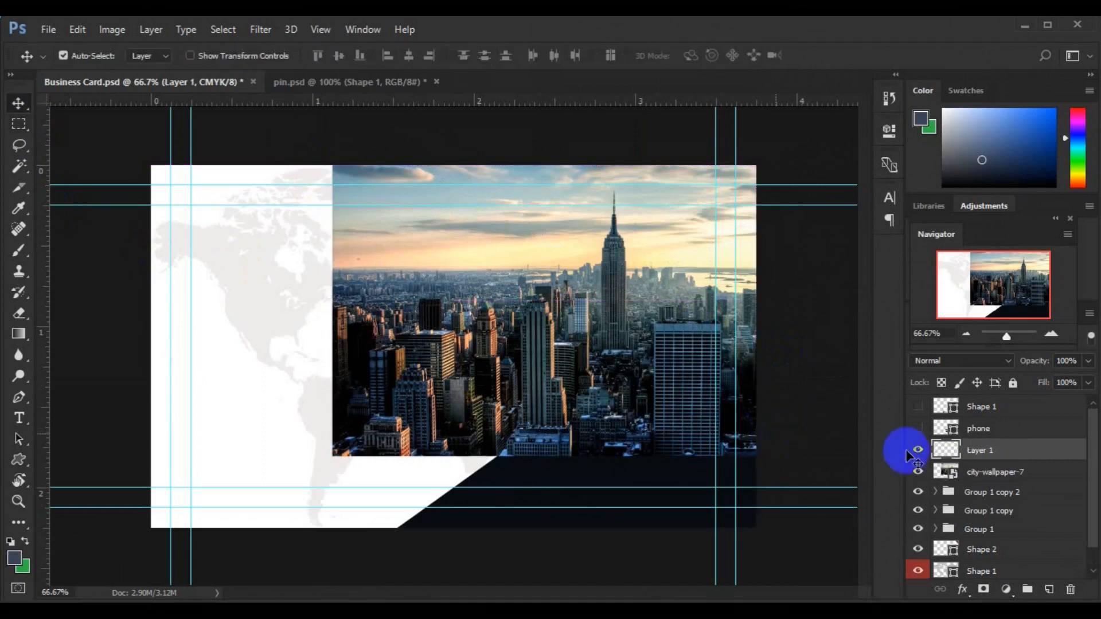
left_click(918, 475)
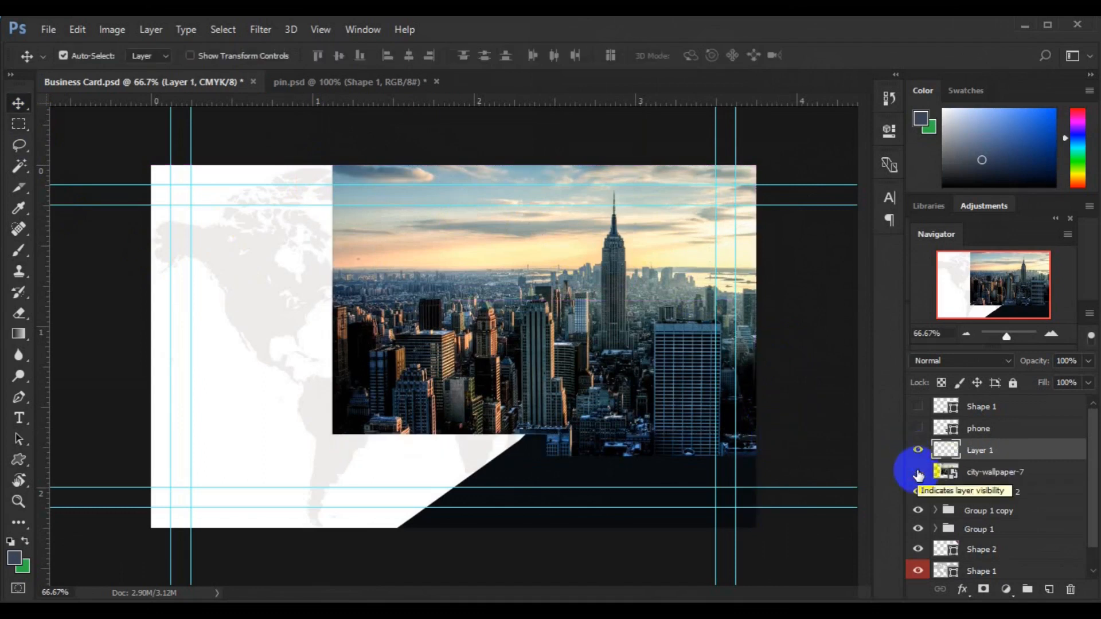
left_click(978, 474)
key("Delete")
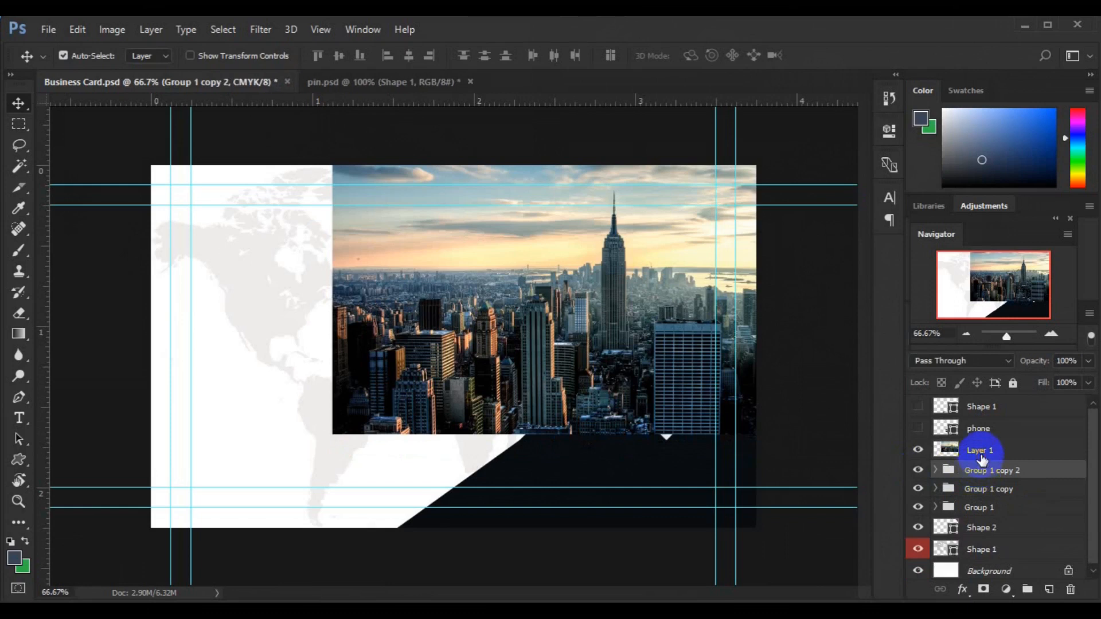
Step: Create a clipping mask so Layer 1 shows only inside the diamonds below
left_click(981, 453)
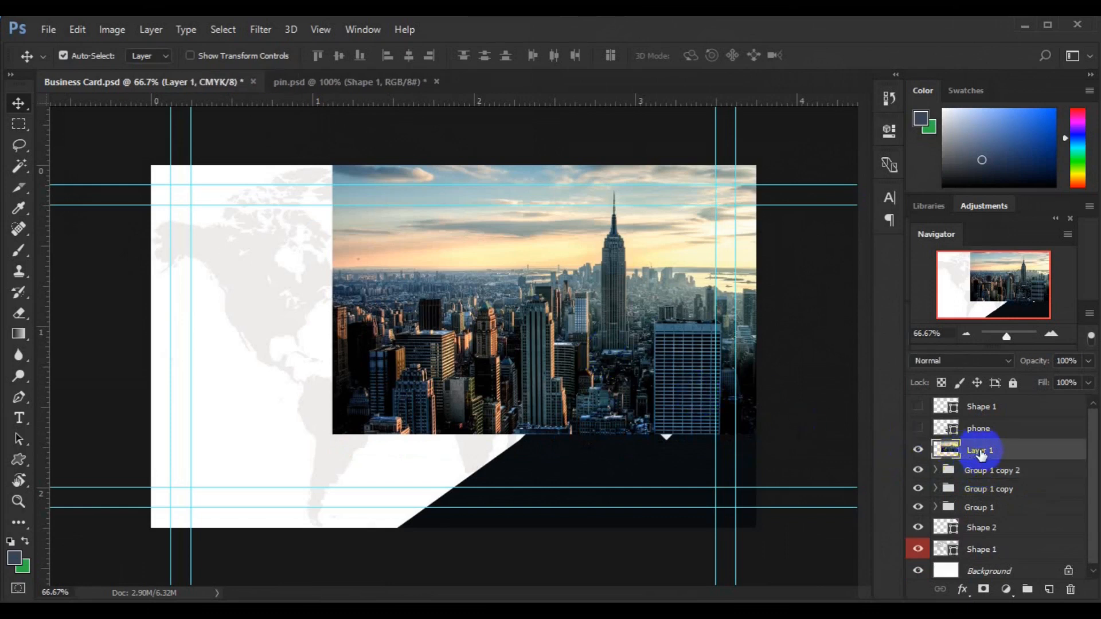
right_click(981, 454)
left_click(722, 388)
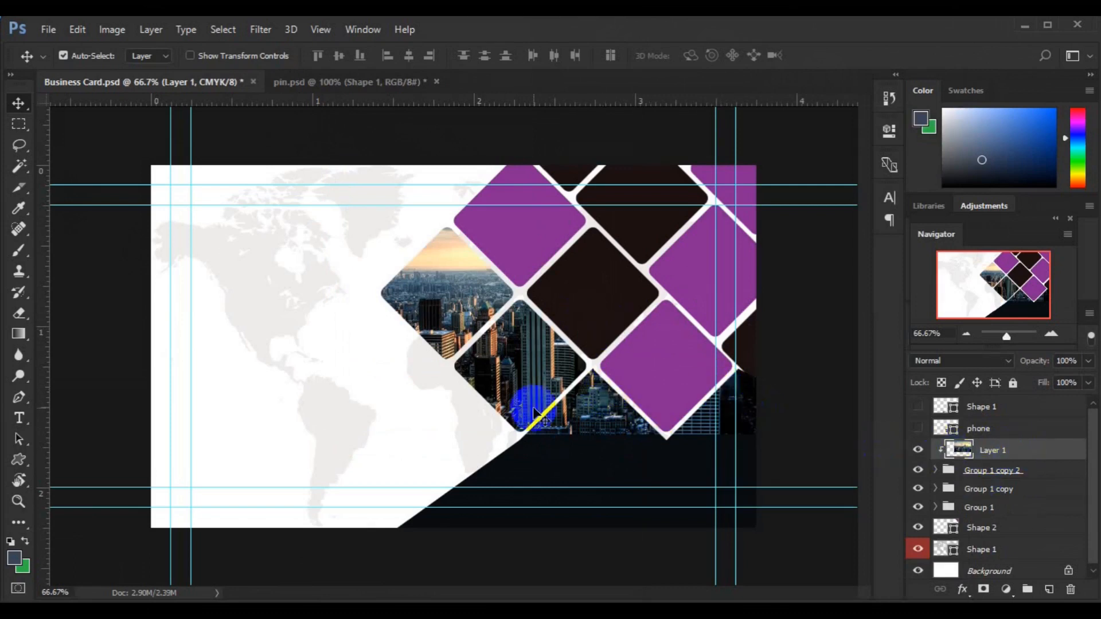
key("ctrl+t")
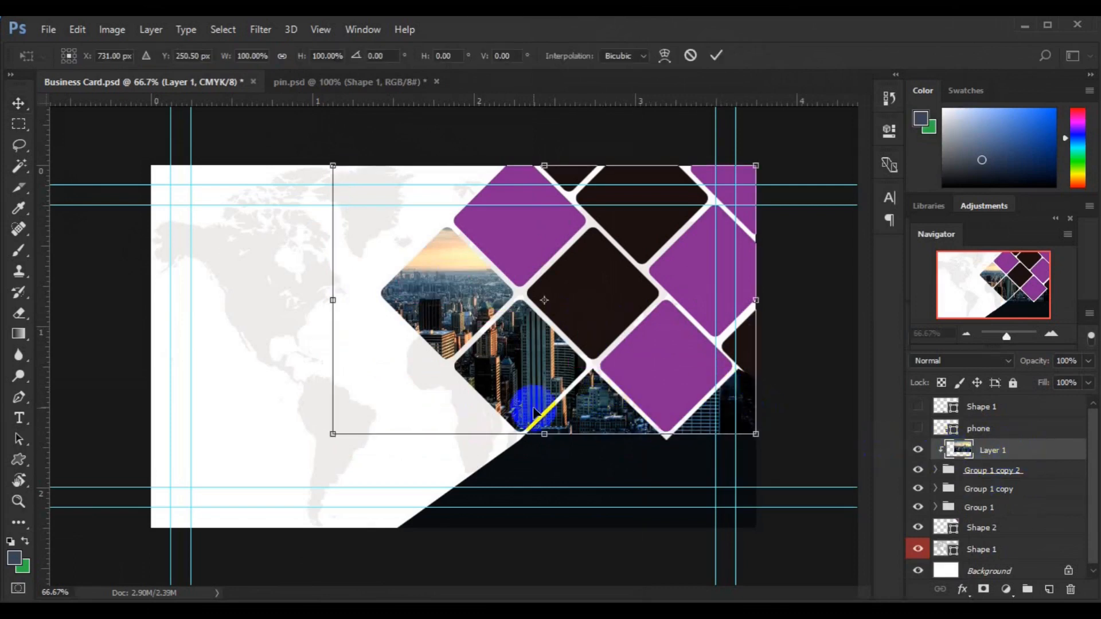
key("Return")
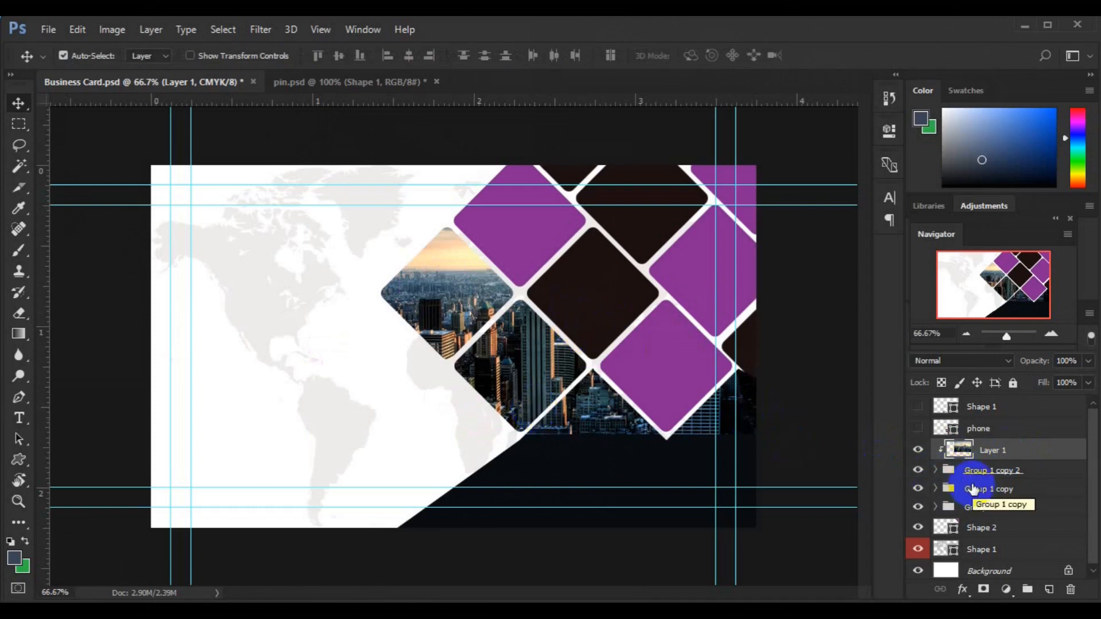
Step: Release the clipping mask on the Layer 1 city photo and hide it
right_click(967, 449)
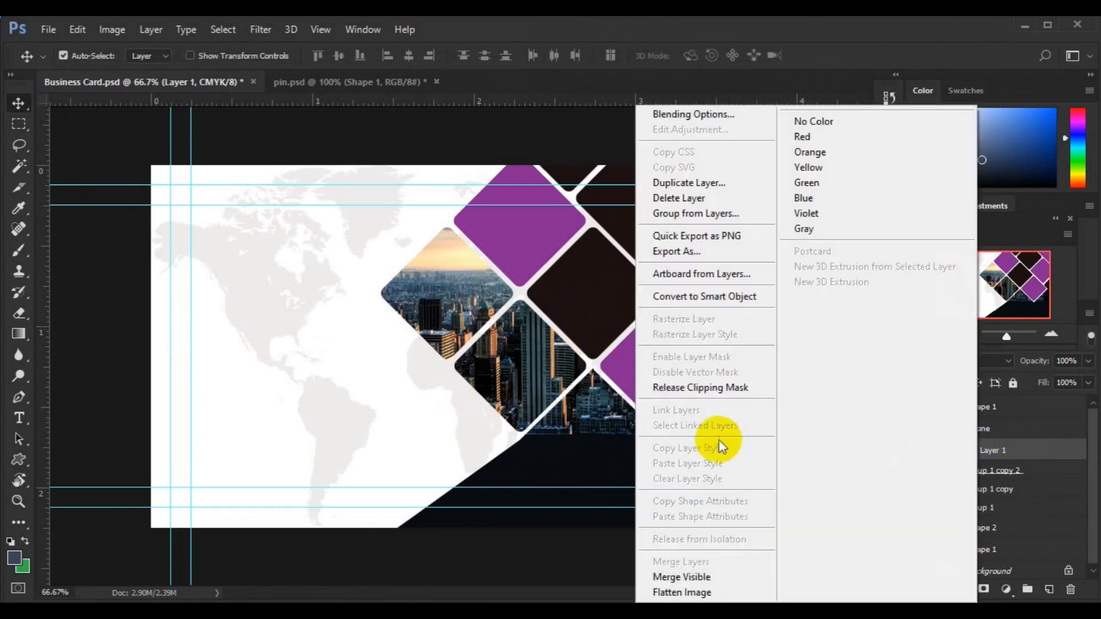
left_click(701, 388)
left_click(918, 456)
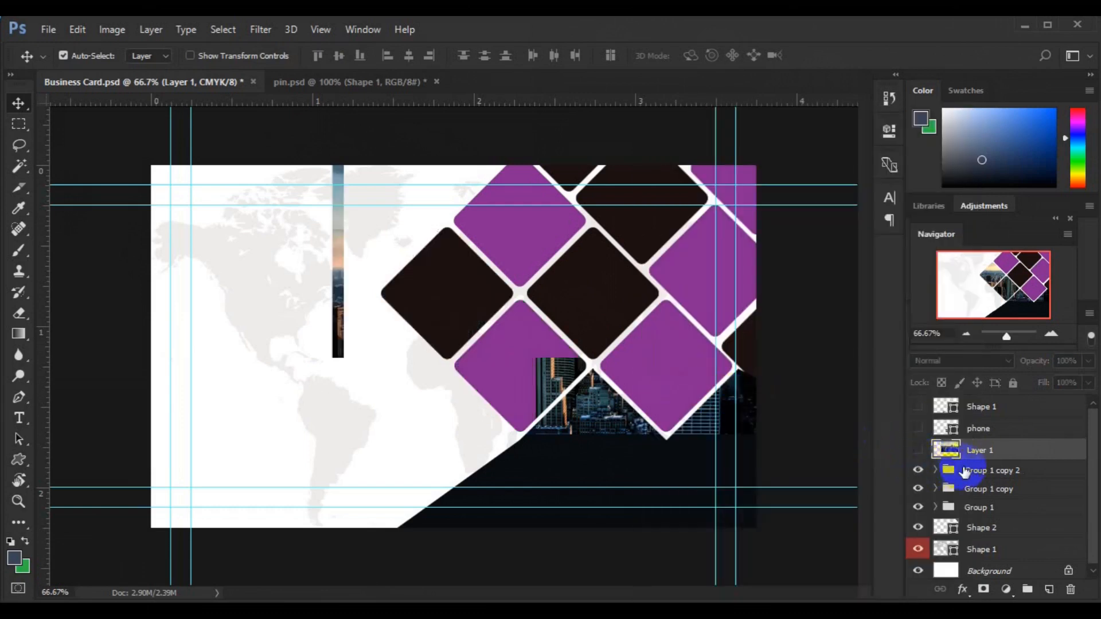
Step: Duplicate Group 1 copy 2, then wrap Group 1 copy in a new Group 2
left_click(965, 471)
key("ctrl+j")
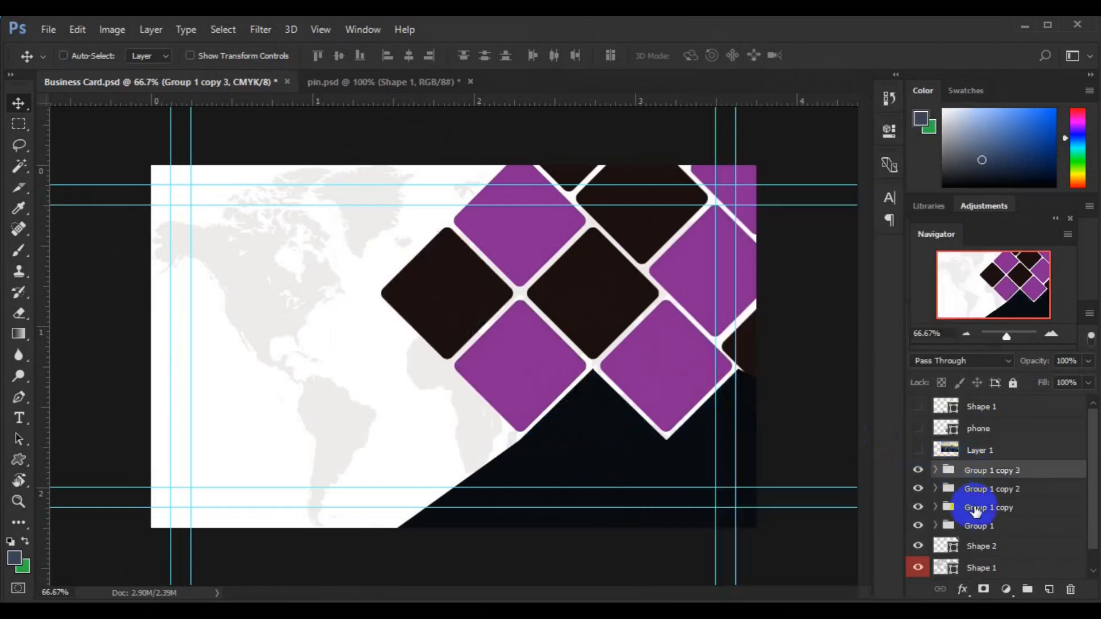
left_click(985, 510)
key("ctrl+g")
left_click(936, 509)
left_click(936, 509)
left_click(936, 509)
left_click(936, 508)
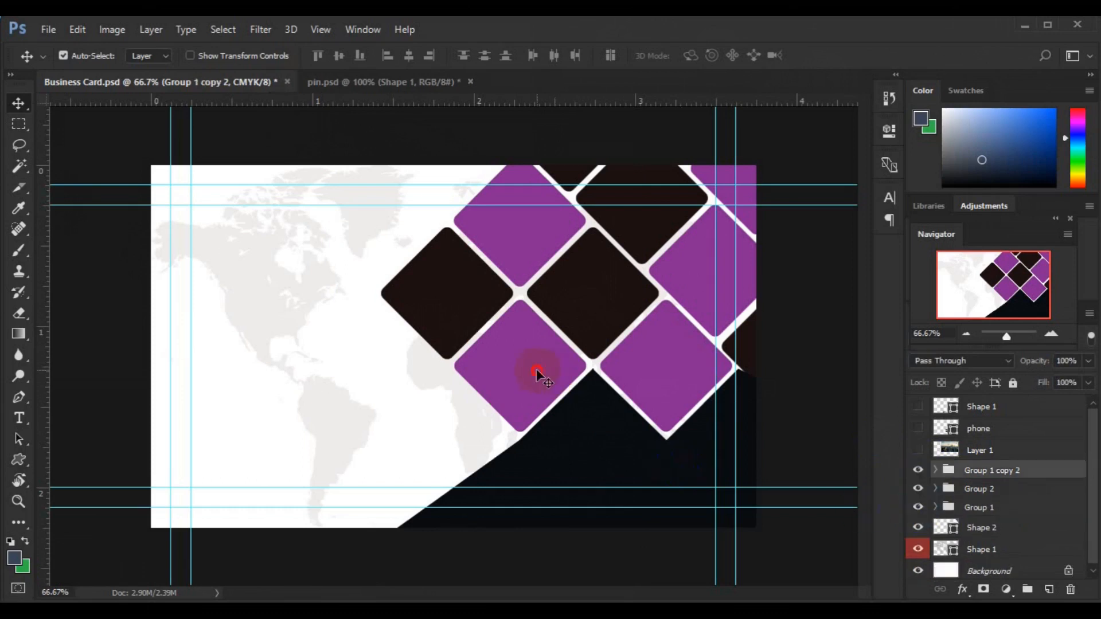
Step: Move the Shape 4 diamond out of its group, placing it above Group 1 copy 2
left_click(538, 373)
left_click(580, 459)
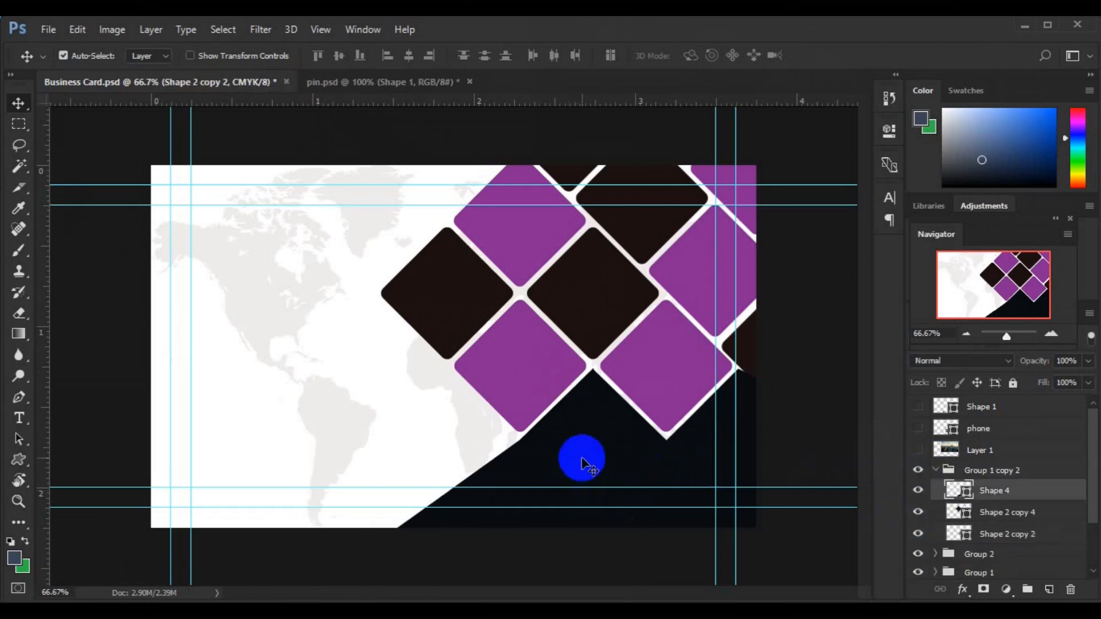
left_click_drag(971, 491, 974, 461)
left_click(937, 493)
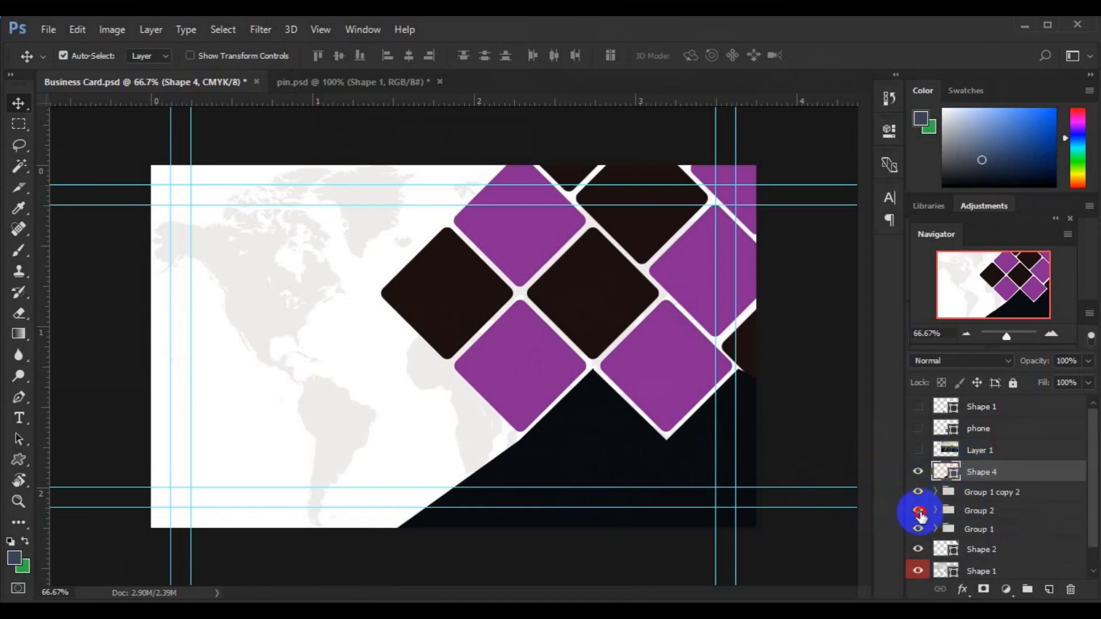
Step: Make duplicate copies of the Group 2 and Group 1 diamond groups
left_click(919, 511)
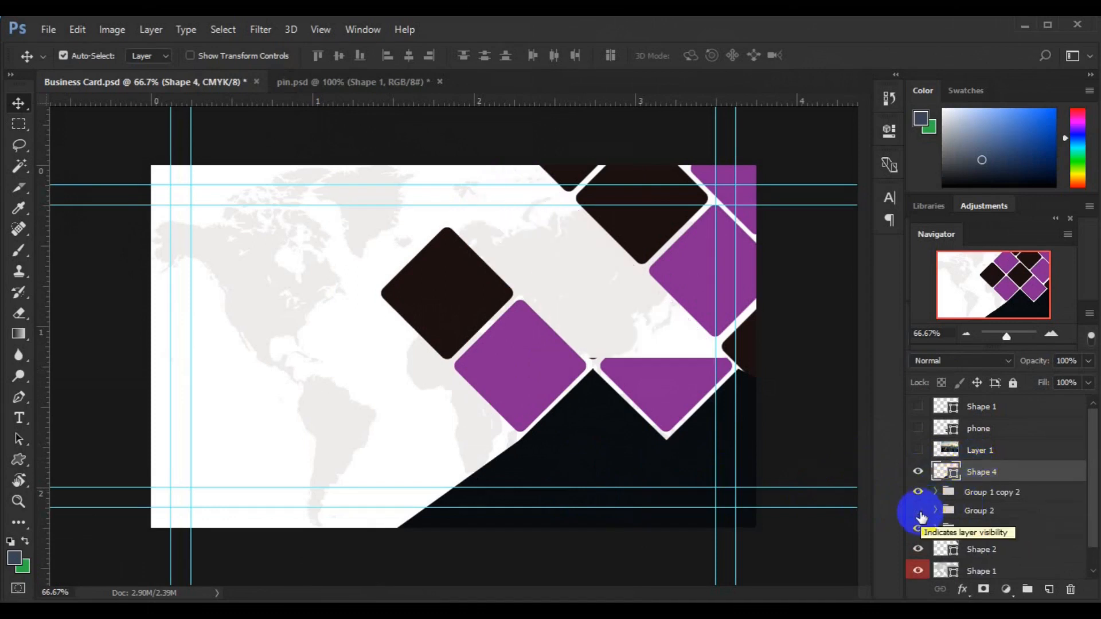
left_click(919, 511)
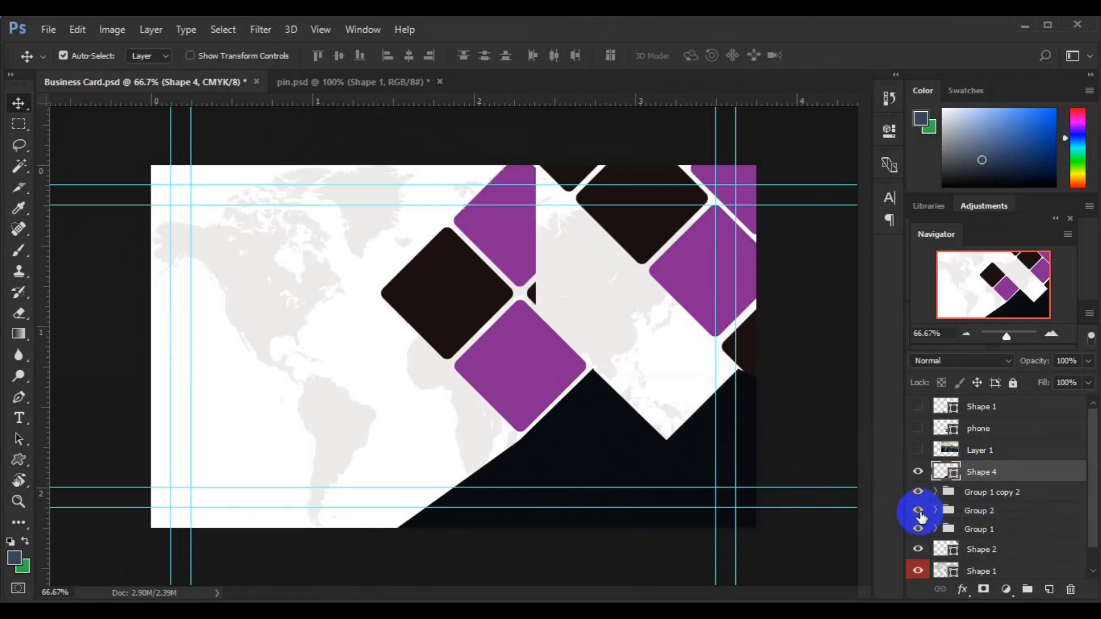
left_click(981, 517)
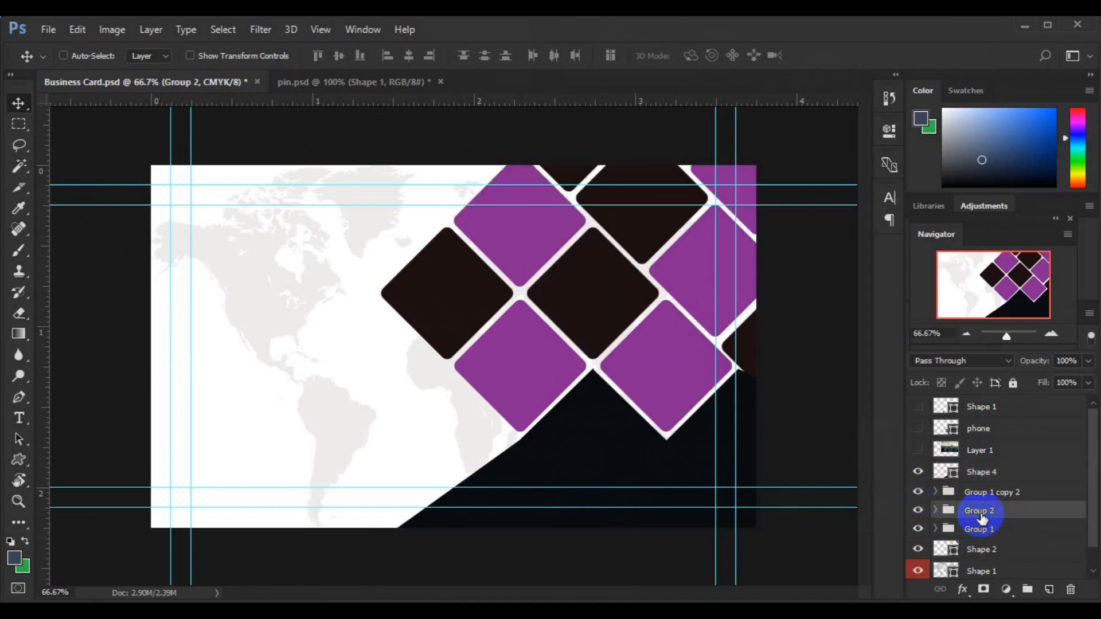
key("ctrl+j")
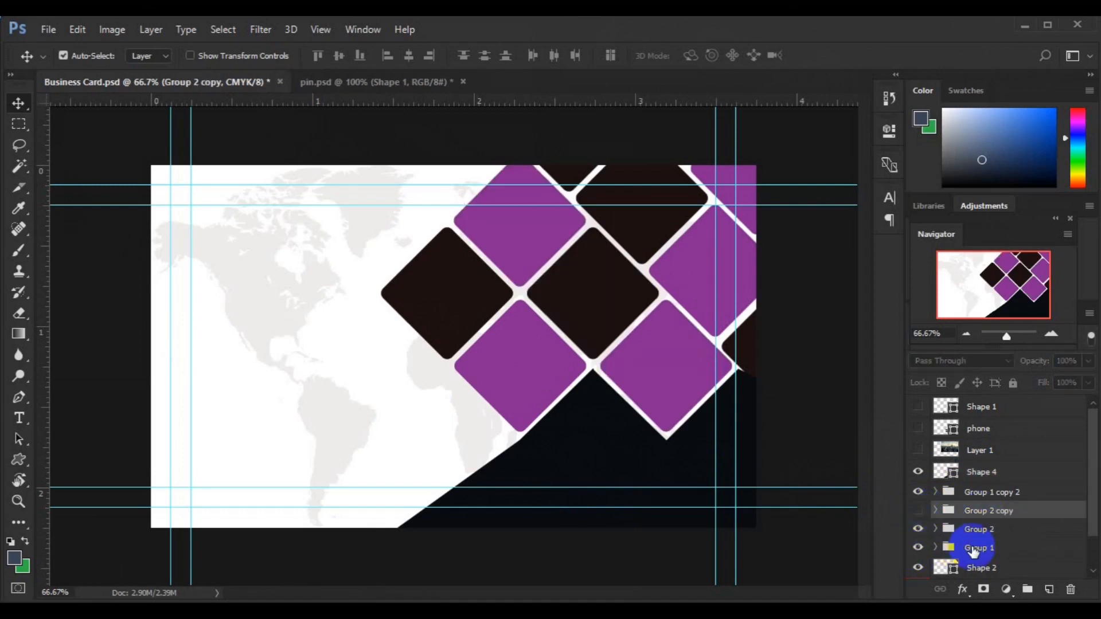
left_click(973, 550)
key("ctrl+j")
left_click(918, 567)
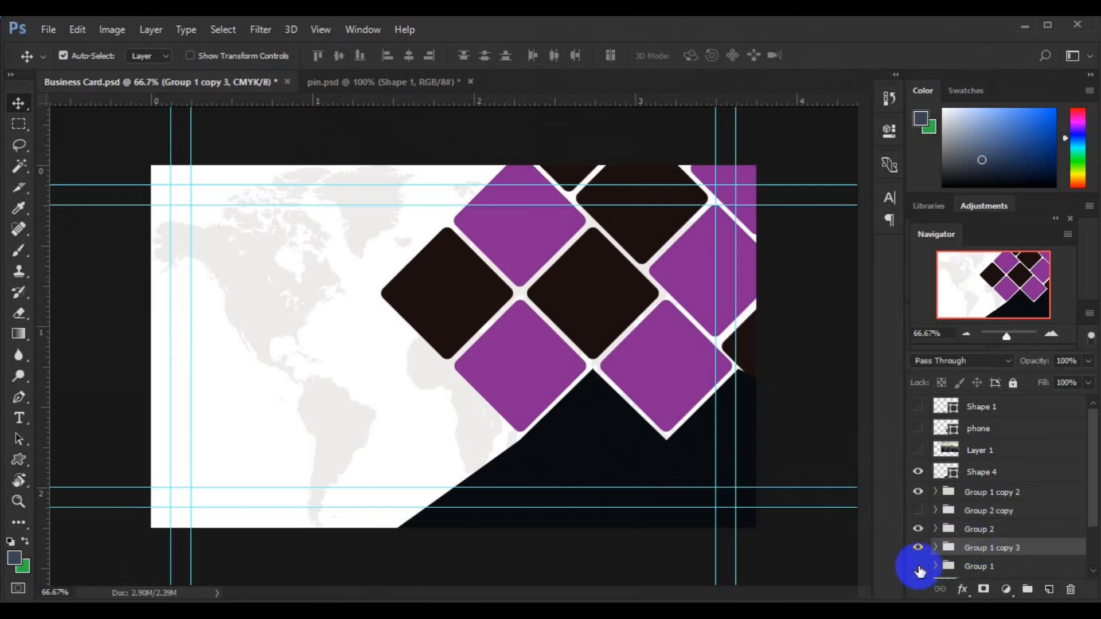
Step: Duplicate the Shape 2 layer and hide the original
scroll(1092, 521, "down", 3)
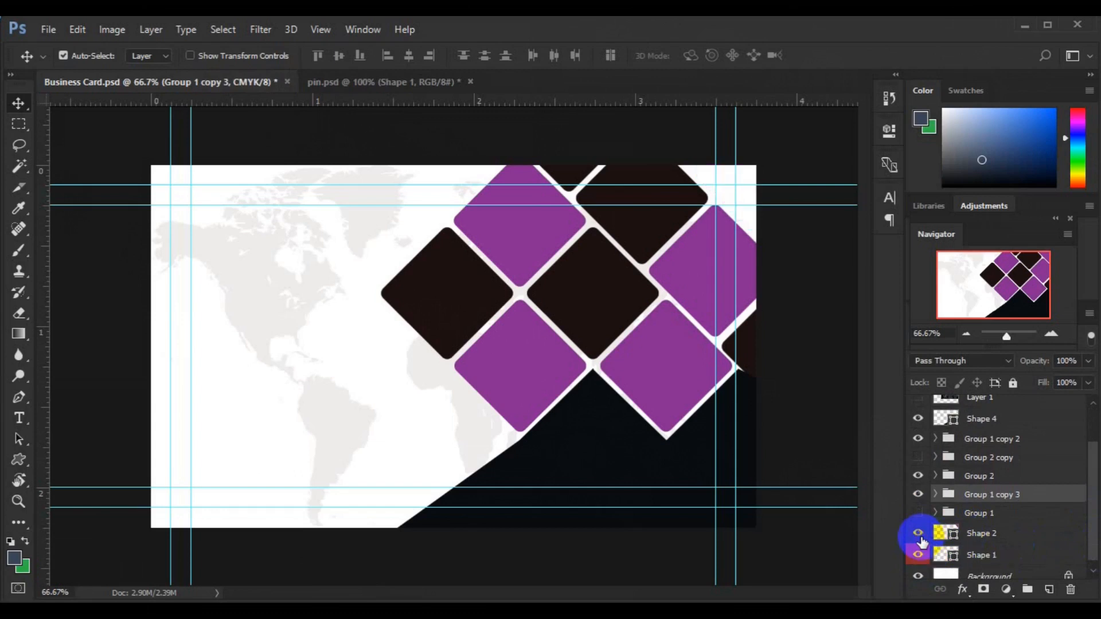
left_click(972, 536)
key("ctrl+j")
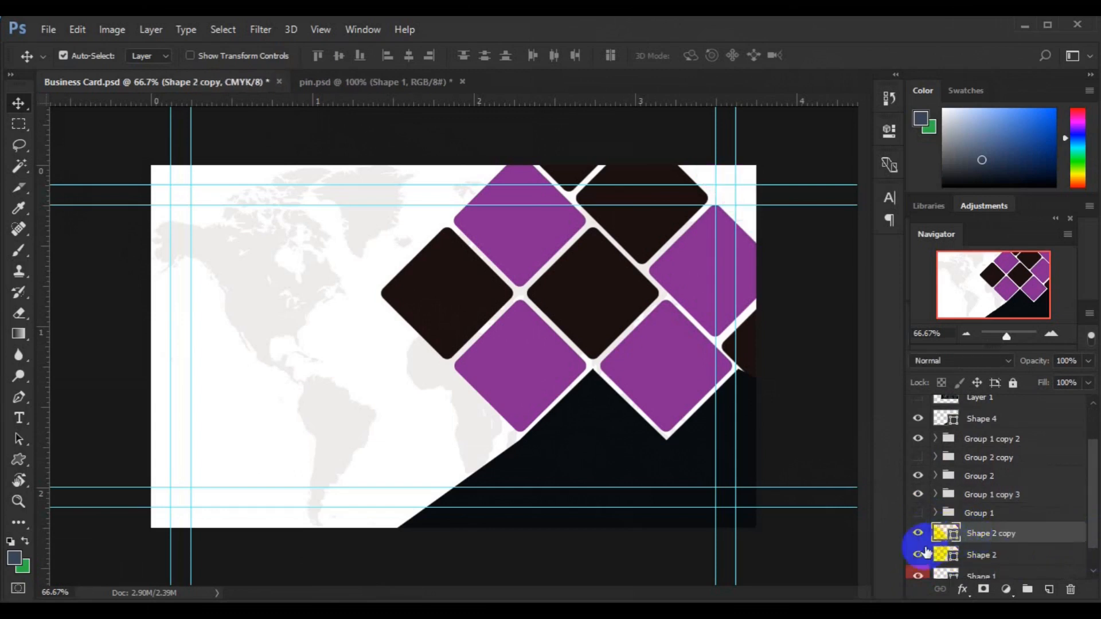
left_click(919, 555)
mouse_move(1092, 512)
left_mouse_down()
mouse_move(1090, 460)
mouse_move(1095, 505)
left_mouse_up()
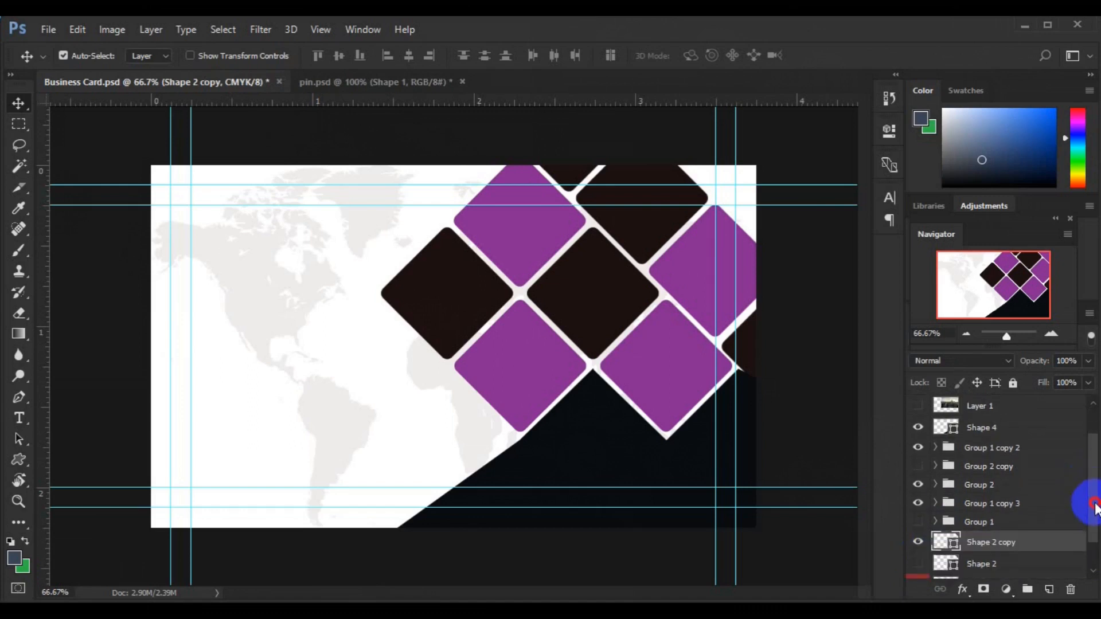
Step: Select Group 1 copy 3, Group 2 and Group 1 copy 2, then merge them into Group 1 copy 2
left_click(983, 505, "ctrl")
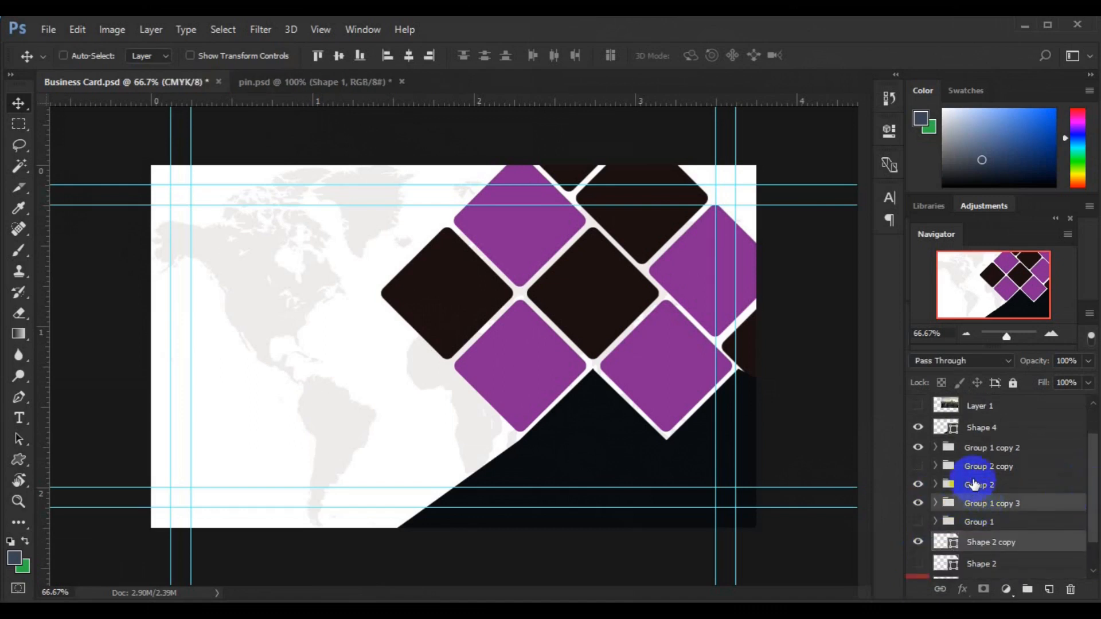
left_click(984, 486, "ctrl")
left_click(988, 451, "ctrl")
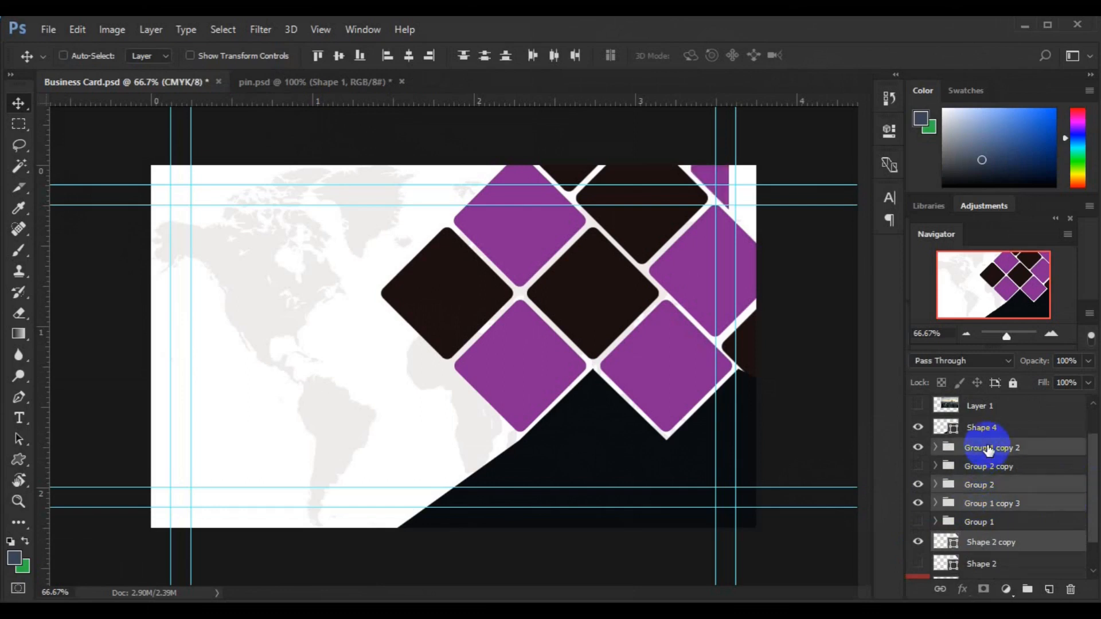
key("ctrl+t")
key("Return")
right_click(986, 450)
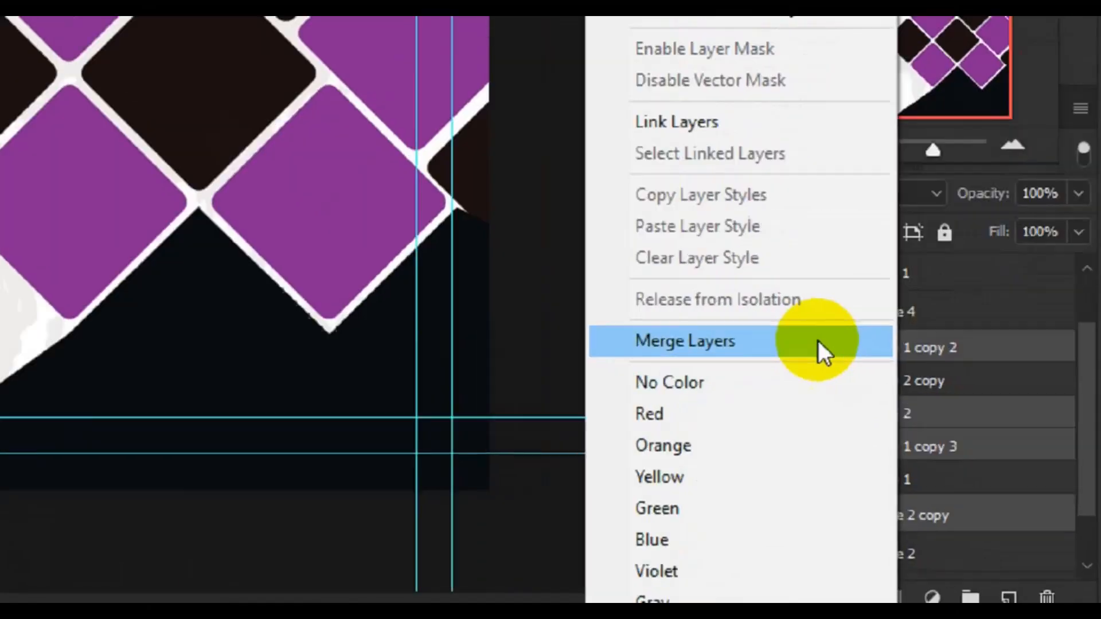
left_click(943, 447)
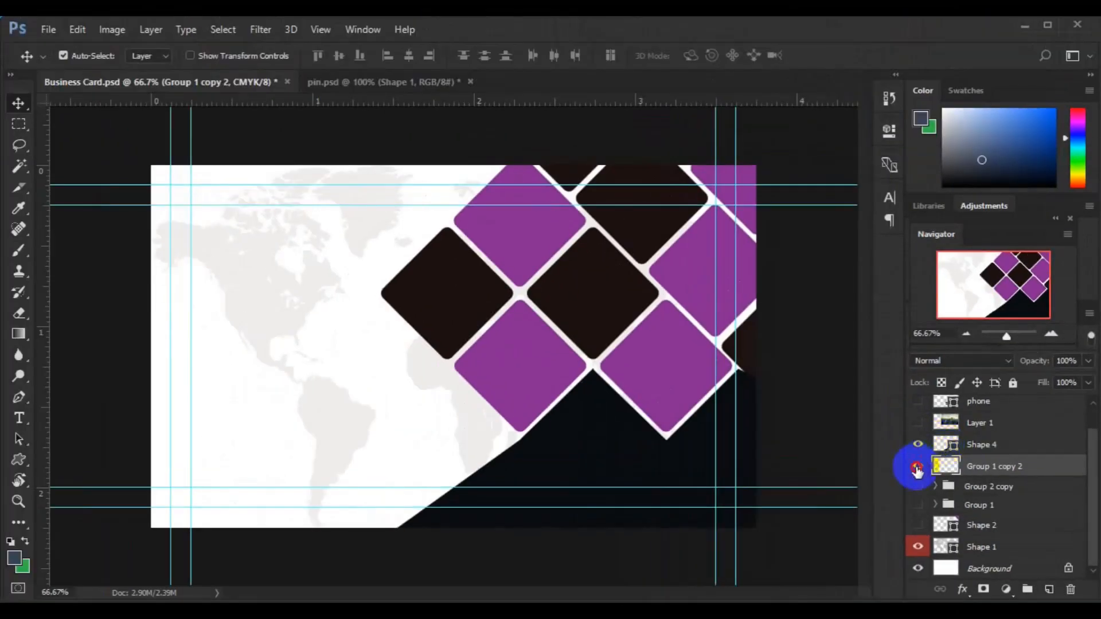
Step: Move Layer 1 just above the merged Group 1 copy 2, make it visible, and clip it to the diamonds
left_click(918, 471)
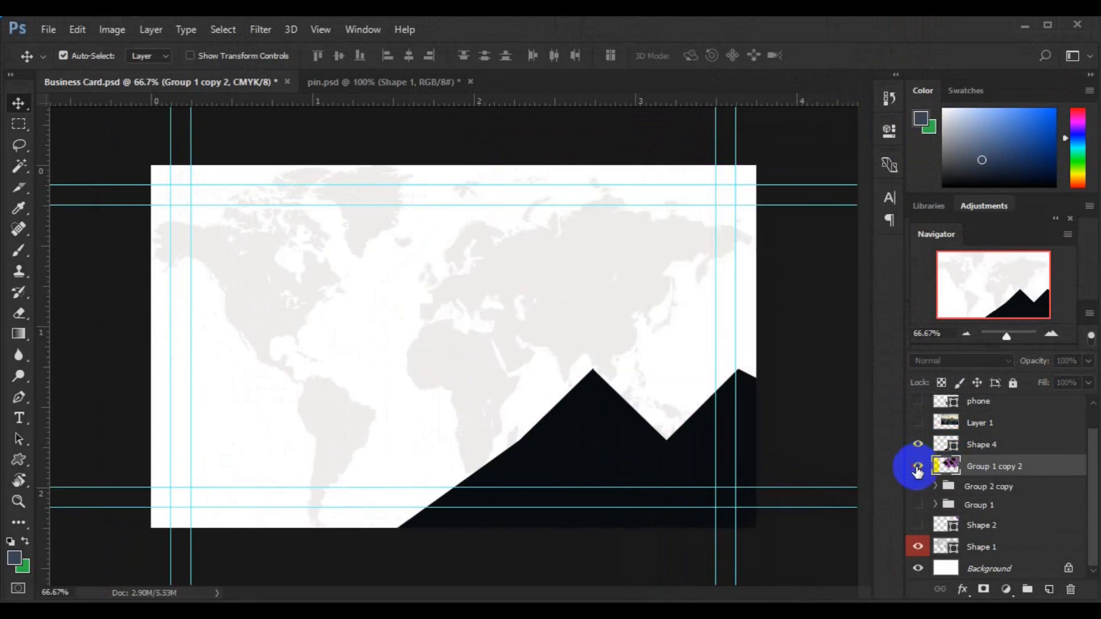
left_click(918, 468)
left_click(977, 425)
mouse_move(977, 429)
left_mouse_down()
mouse_move(971, 468)
mouse_move(971, 419)
mouse_move(966, 467)
mouse_move(976, 435)
left_mouse_up()
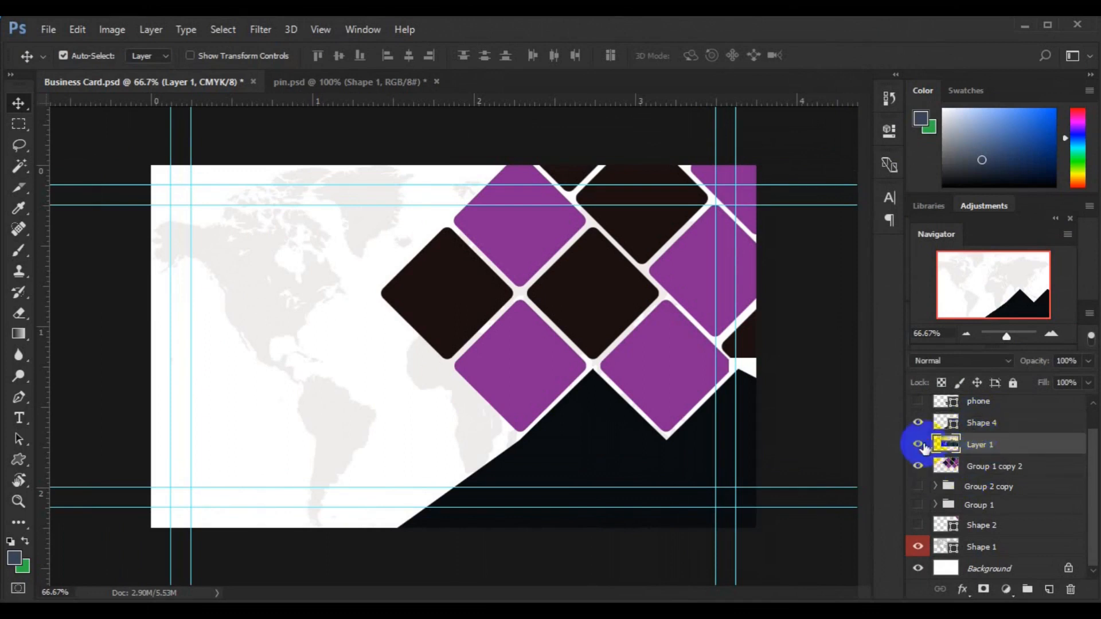
left_click(980, 451)
right_click(980, 451)
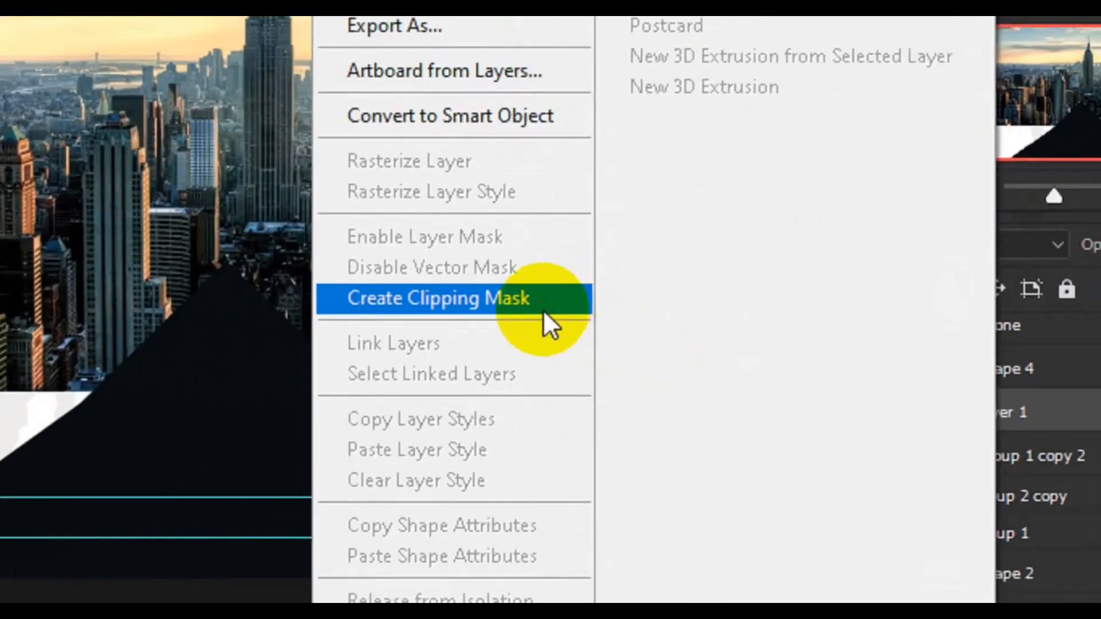
left_click(755, 396)
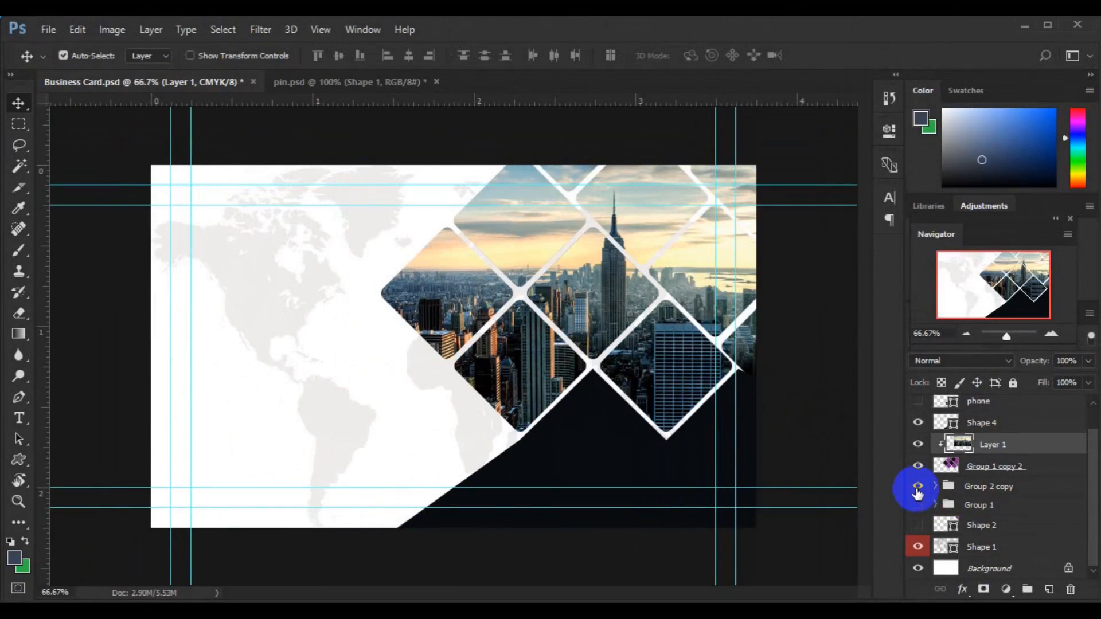
Step: Move Group 2 copy above Shape 4, delete a dark tile, and set the lower purple diamond to Darken
left_click_drag(980, 493, 978, 417)
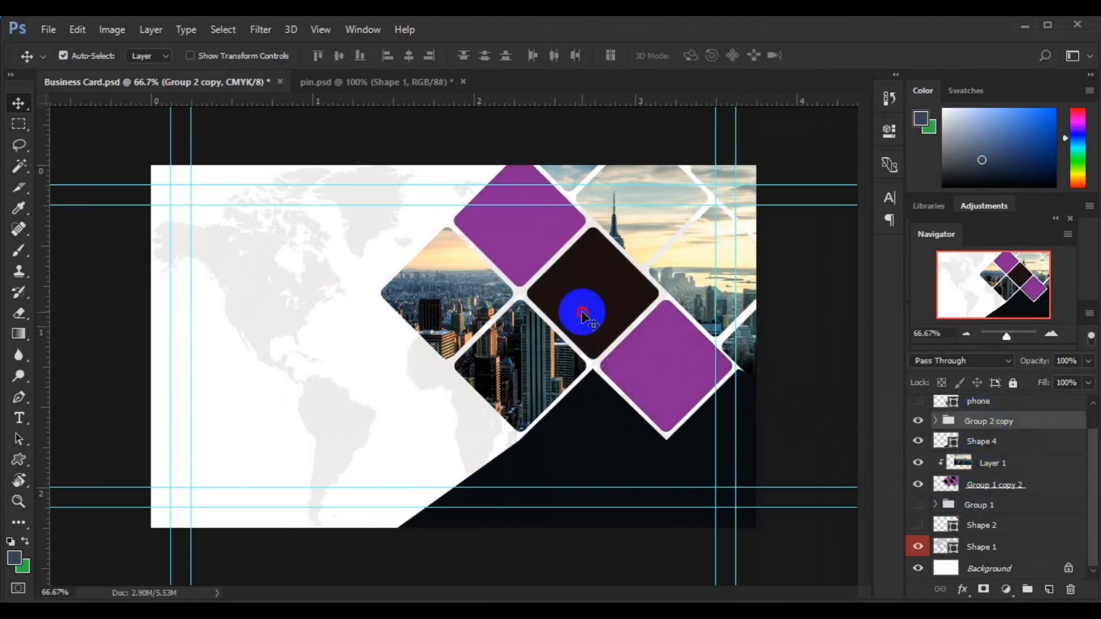
left_click(582, 313)
key("Delete")
left_click(671, 391)
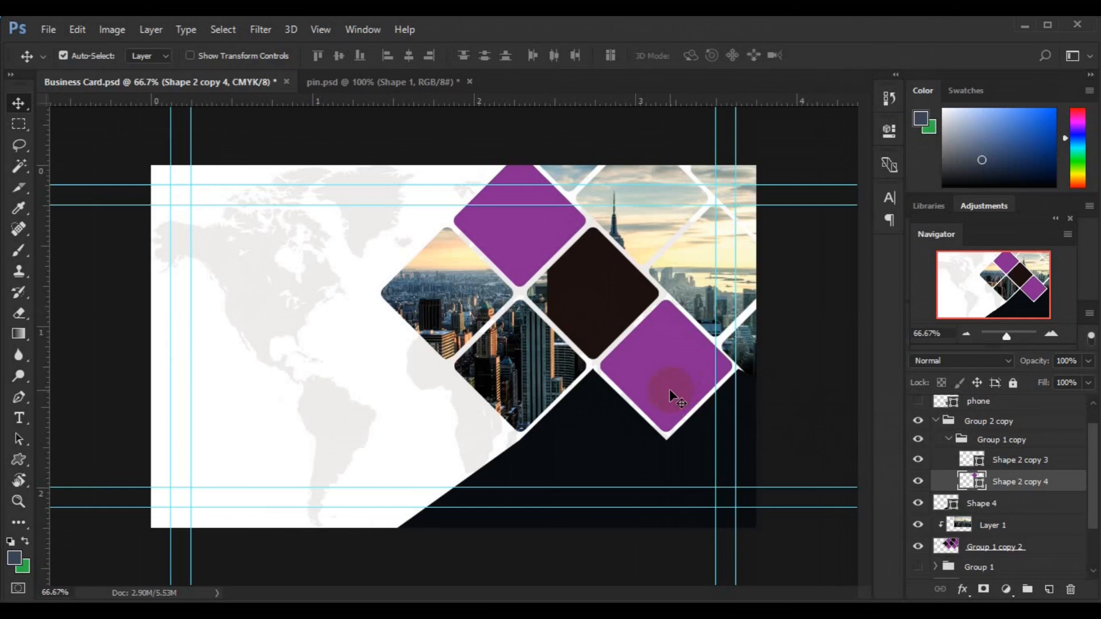
left_click(1008, 362)
left_click(945, 80)
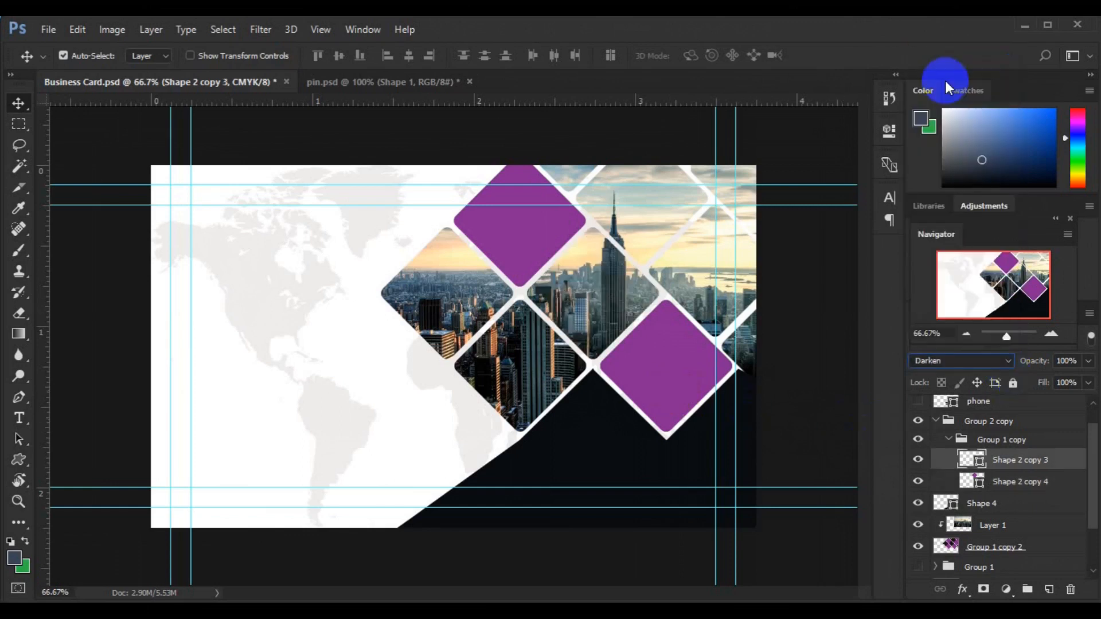
Step: Set the upper purple diamond to Darken, then preview other blending modes on it
left_click(511, 239)
left_click(996, 365)
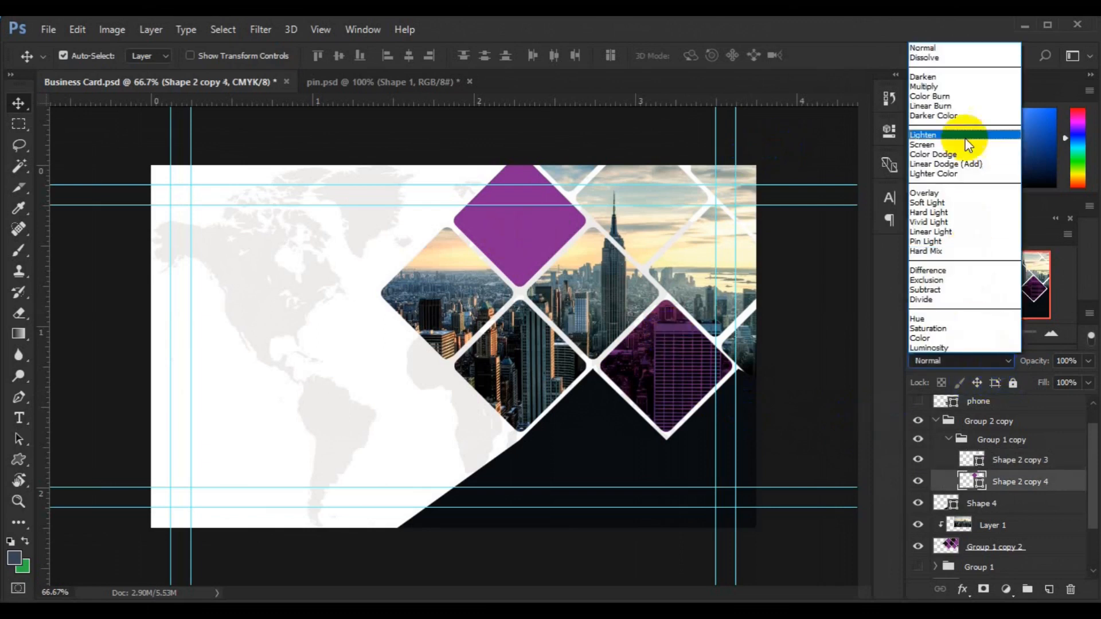
left_click(962, 77)
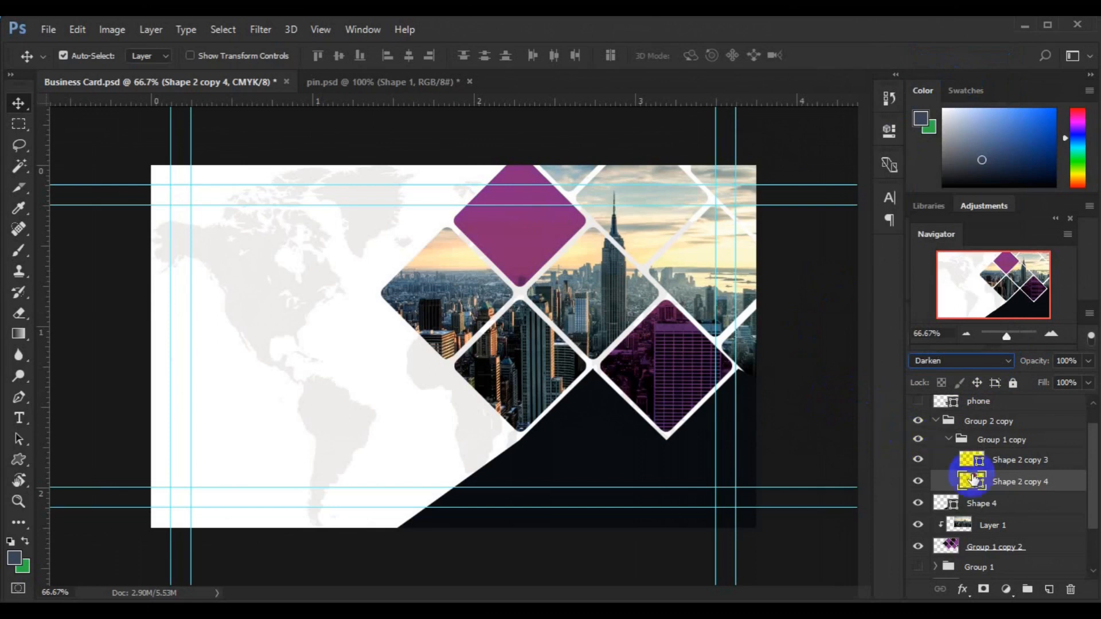
left_click(1009, 360)
left_click(952, 48)
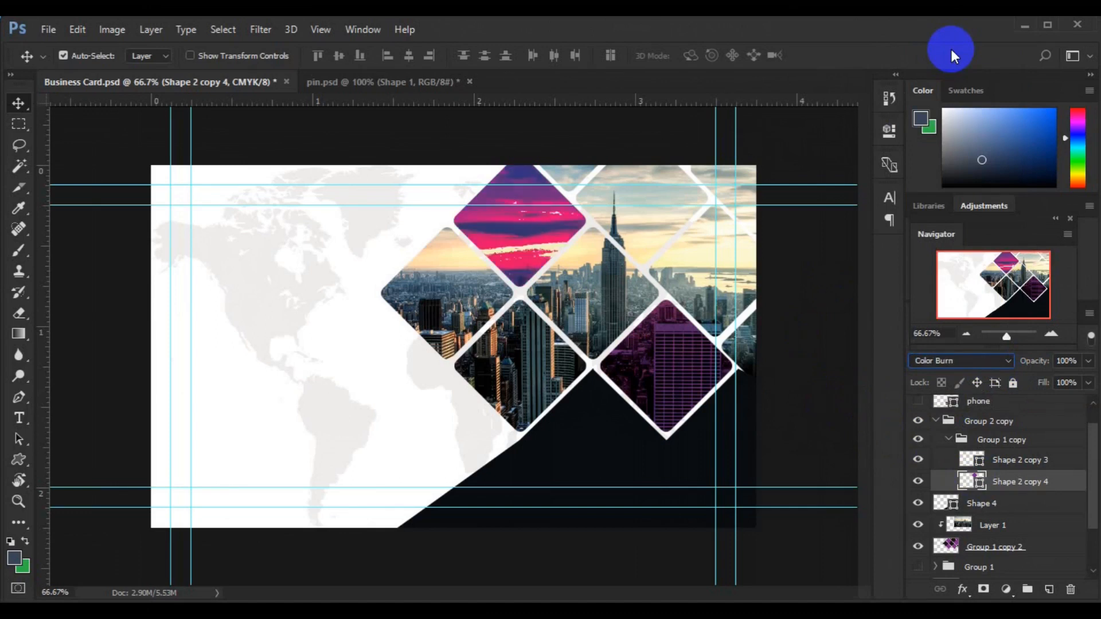
key("Down")
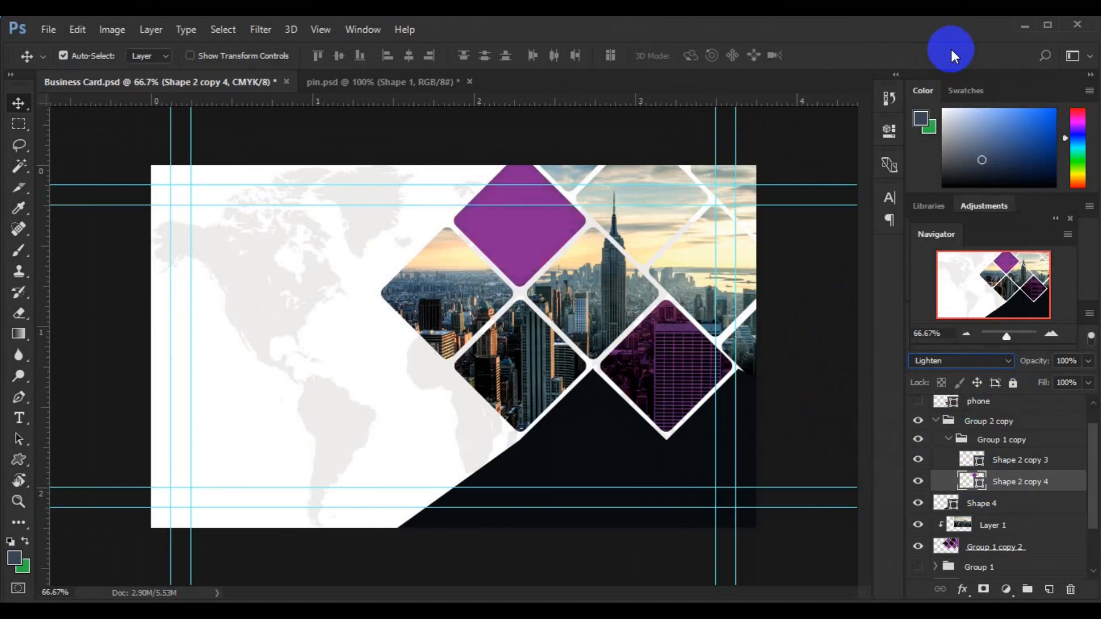
key("Down")
key("Down")
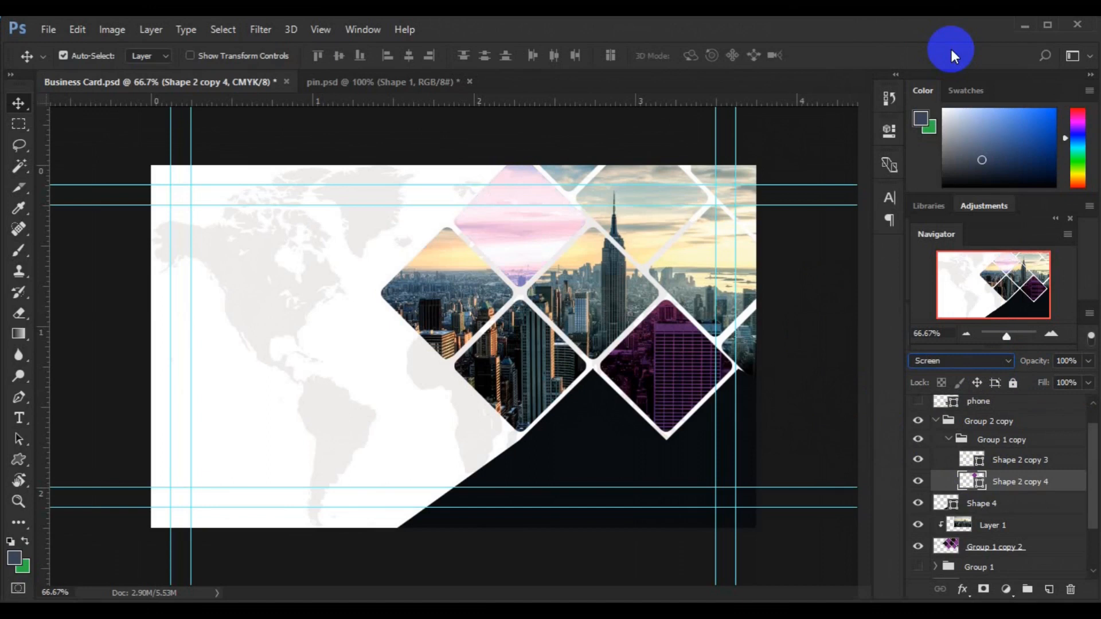
Step: Move Group 1 above Group 2 copy and make it visible
left_click(936, 423)
left_click(936, 423)
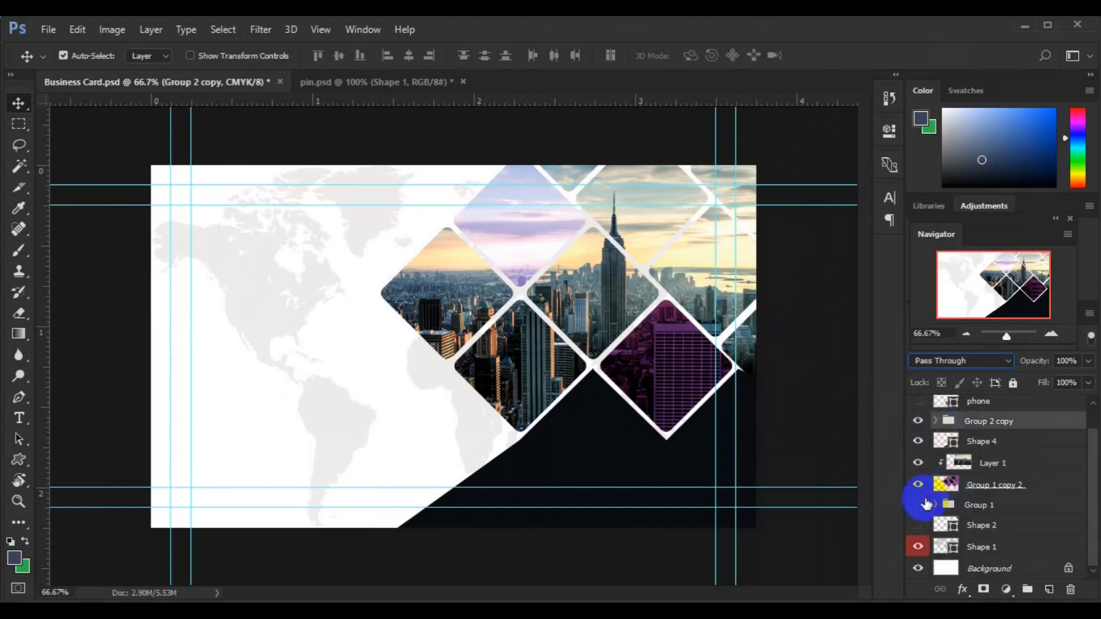
left_click(967, 505)
left_click_drag(967, 504, 975, 408)
left_click(918, 424)
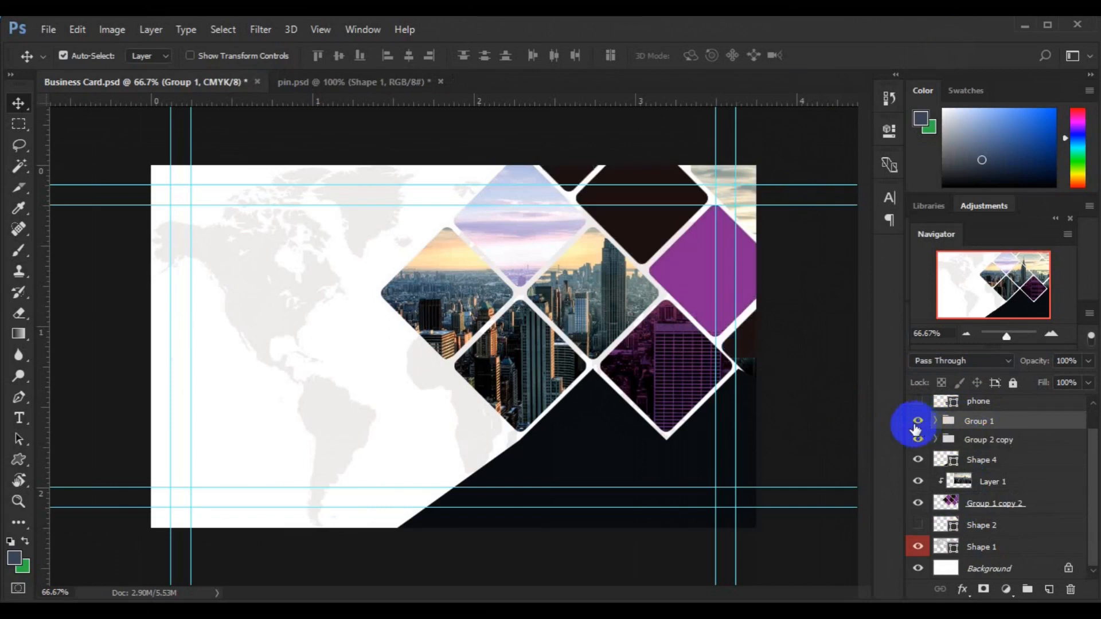
Step: Delete the extra Group 1 tiles, including Shape 2 copy 5, and set the remaining purple diamond to Darken
left_click(645, 240)
key("Delete")
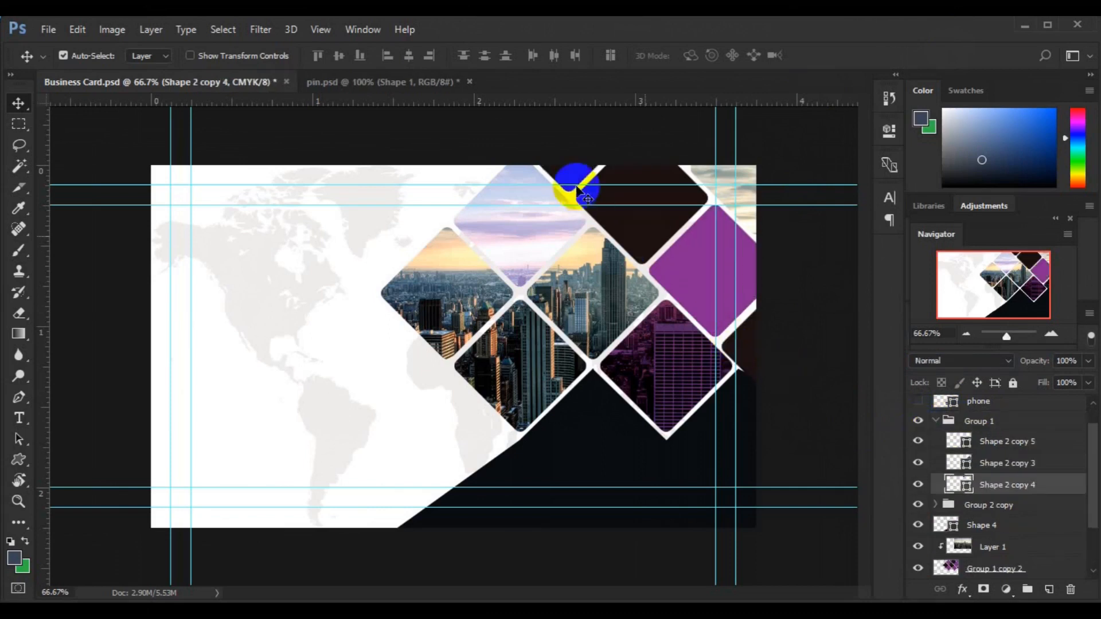
key("Delete")
left_click(965, 363)
left_click(952, 79)
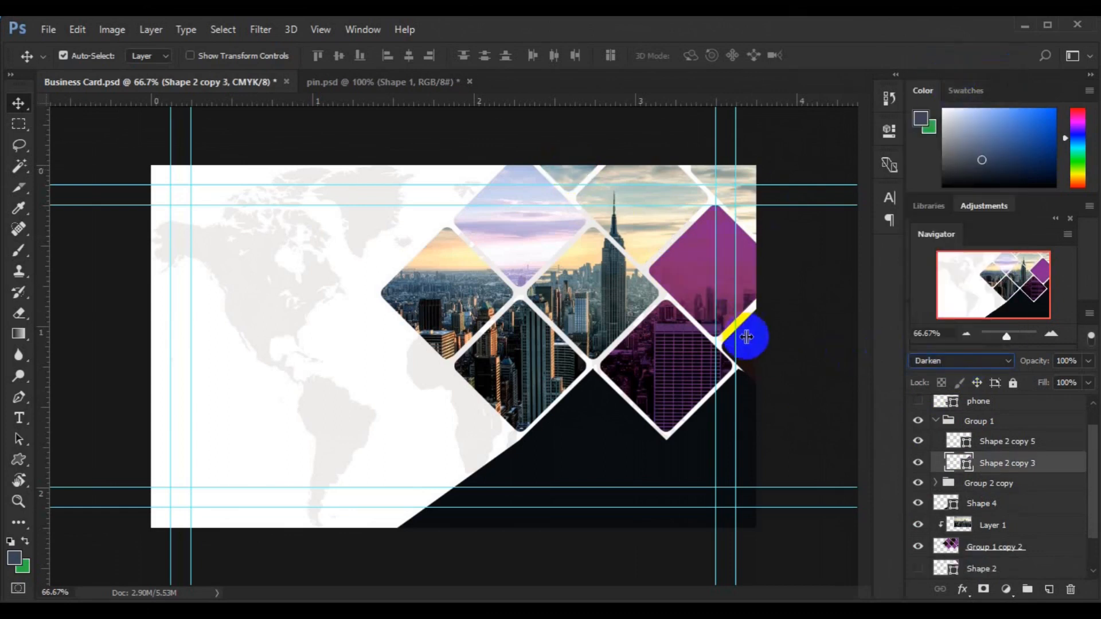
left_click(751, 351)
key("Delete")
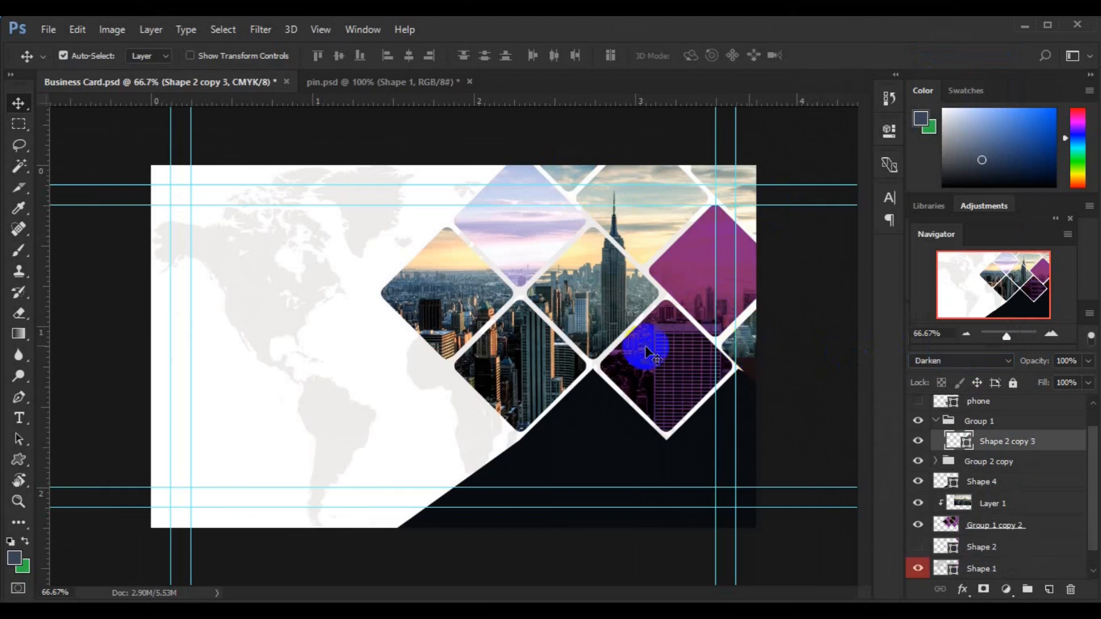
Step: Move Shape 2 up just below the phone layer, make it visible, and set it to Darken
left_click(934, 425)
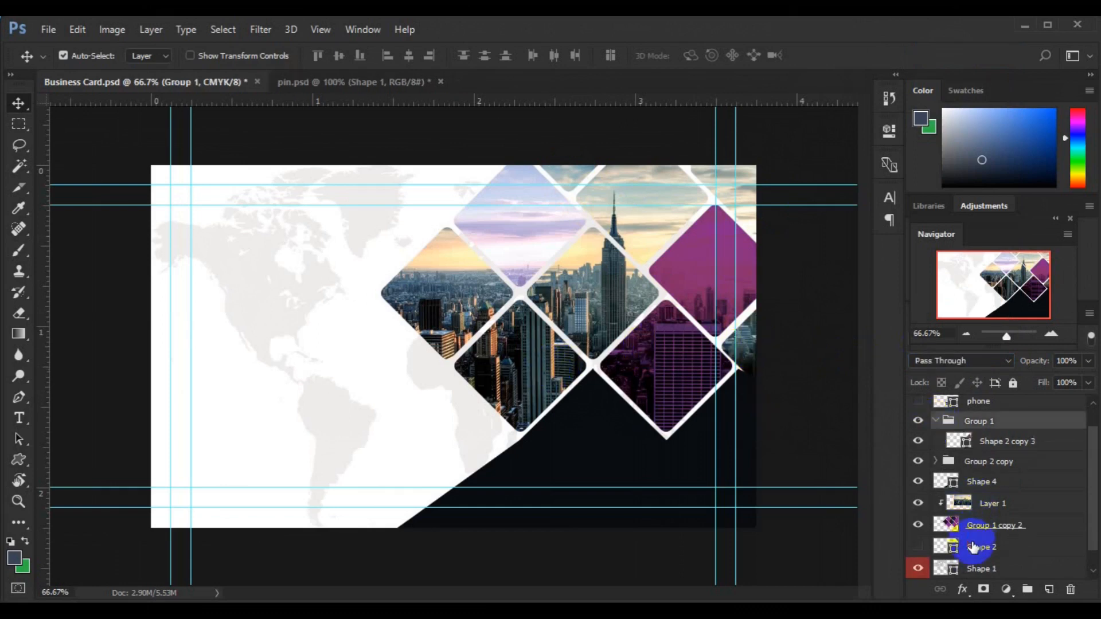
left_click(973, 548)
left_click_drag(974, 549, 978, 414)
left_click(918, 422)
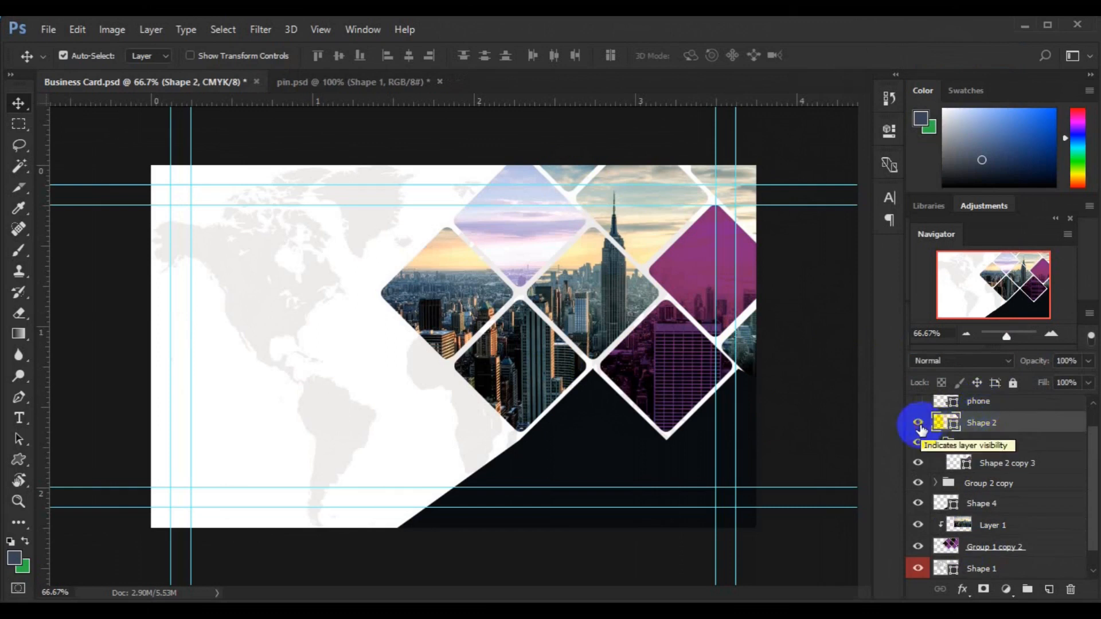
left_click(969, 361)
left_click(954, 81)
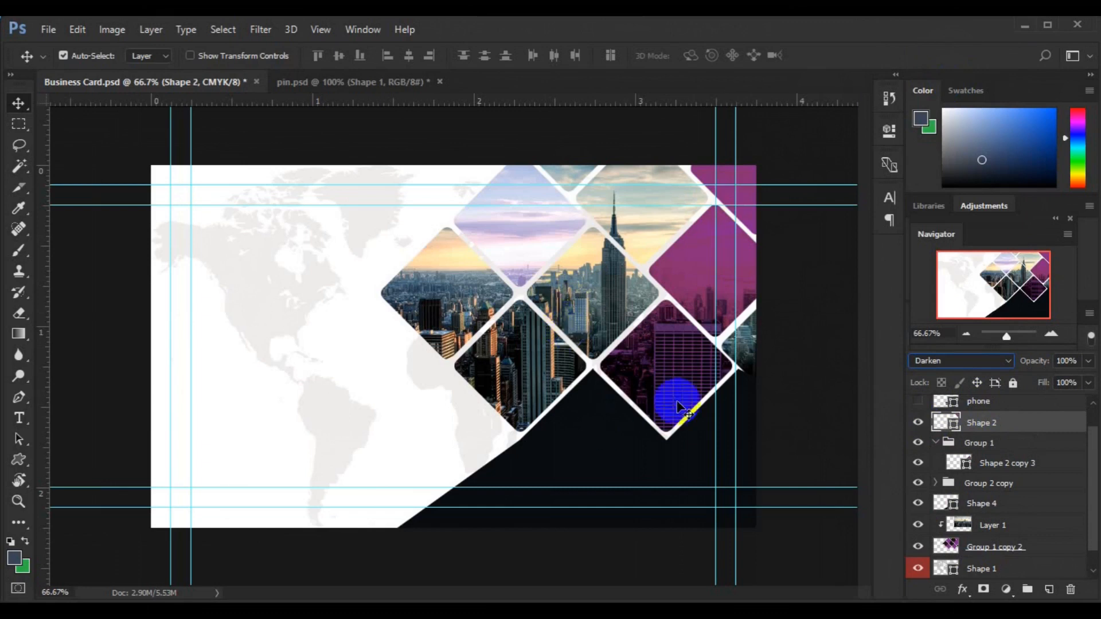
Step: Collapse the Group 2 copy and Group 1 folders and shift the lower purple diamond toward the left tiles
left_click_drag(1090, 496, 1084, 509)
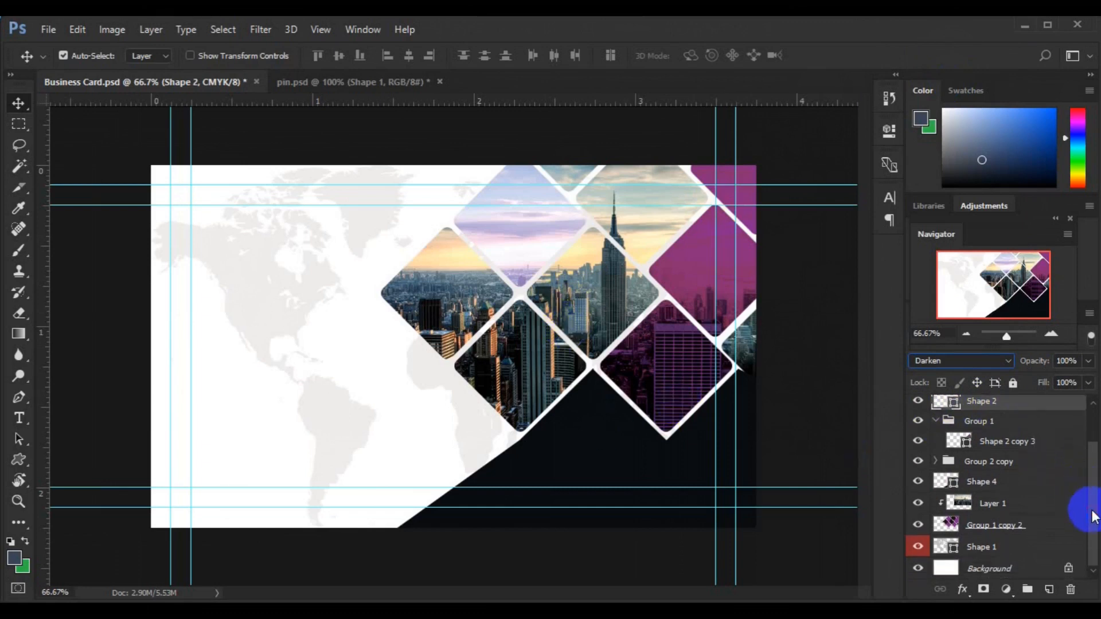
left_click(955, 462)
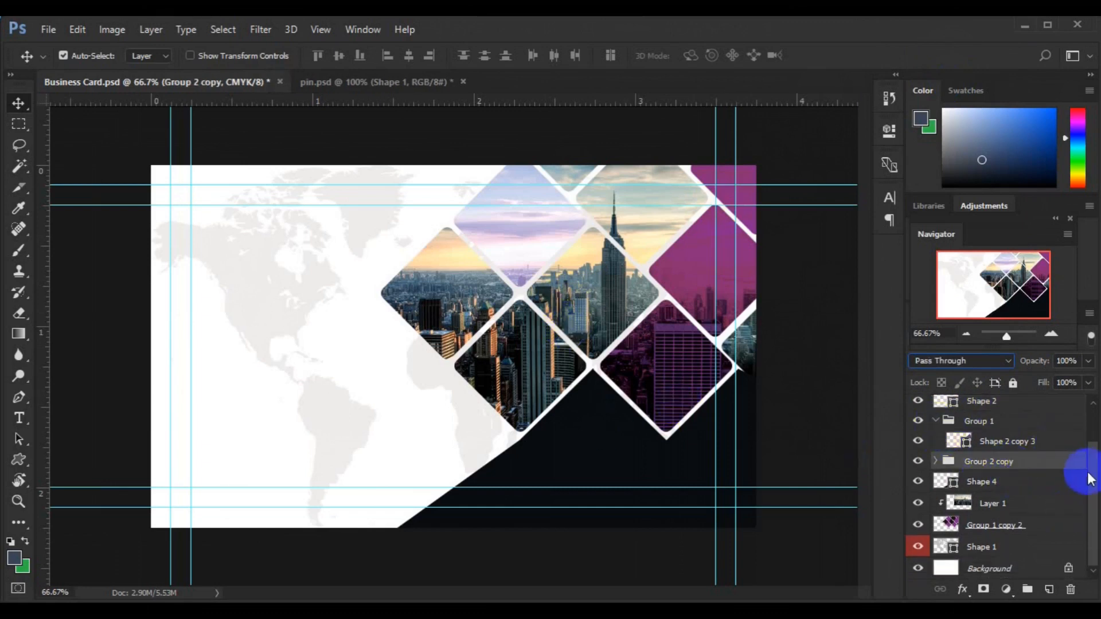
left_click(935, 461)
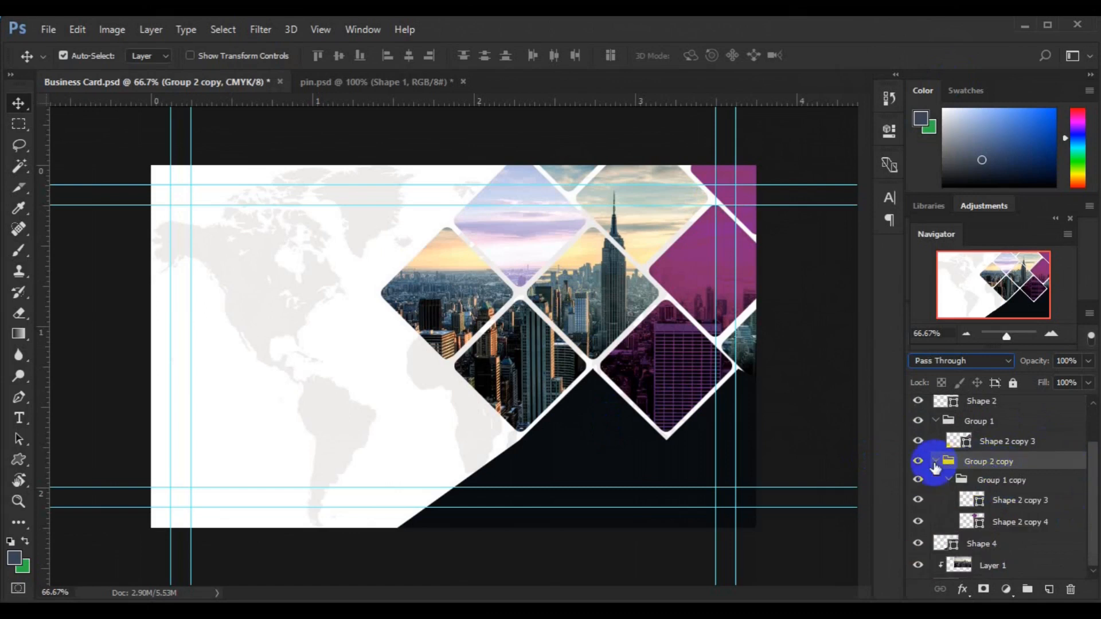
mouse_move(1093, 518)
left_mouse_down()
mouse_move(1096, 553)
mouse_move(1092, 510)
left_mouse_up()
left_click(935, 471)
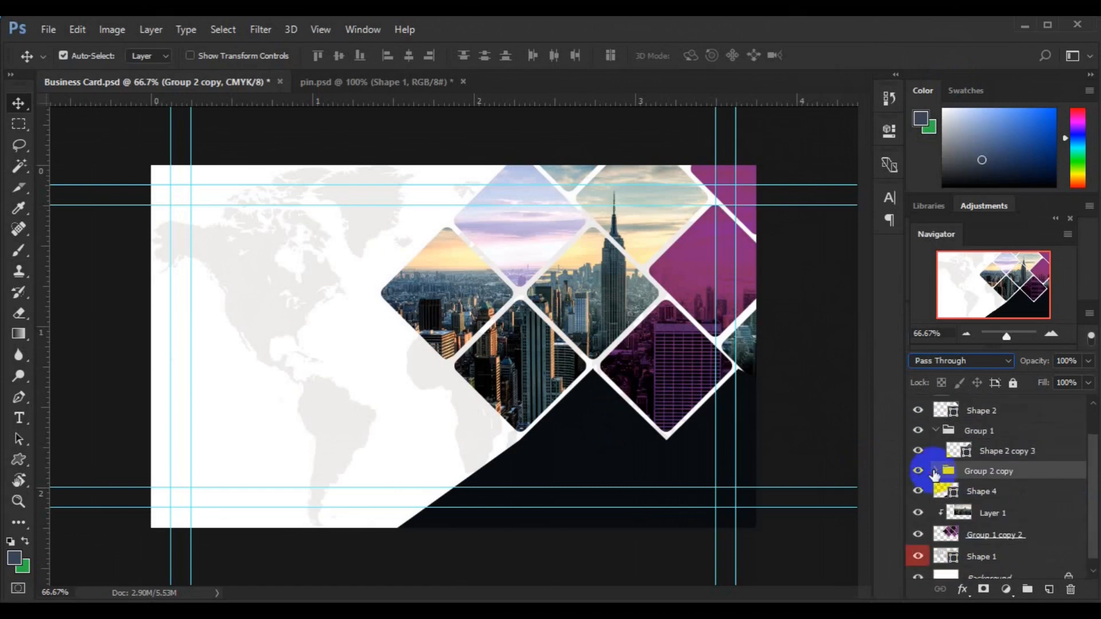
left_click(935, 432)
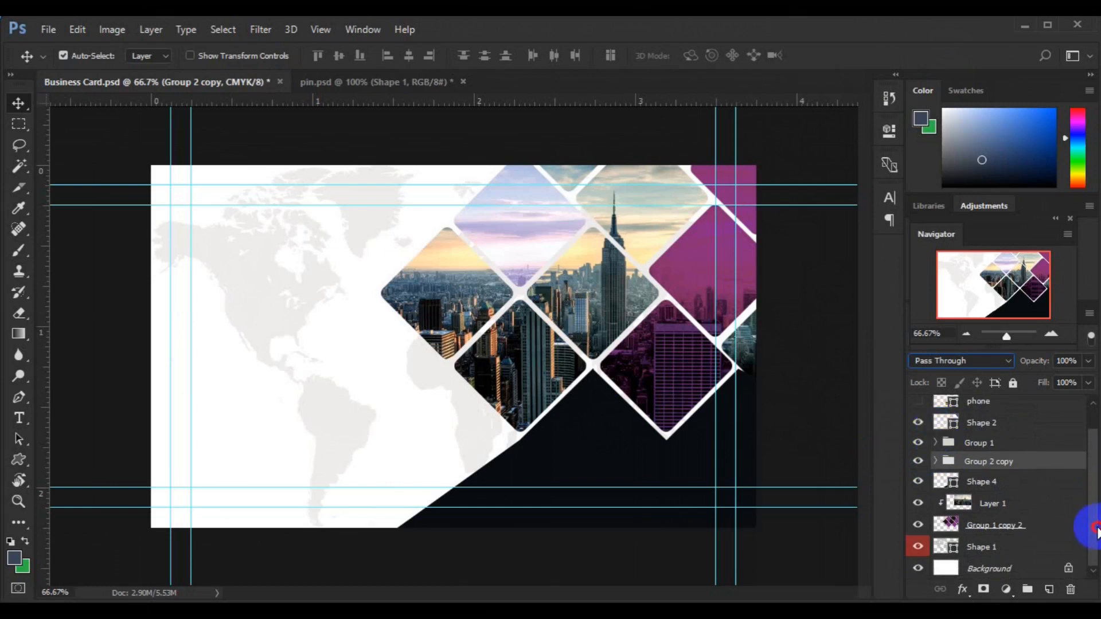
left_click_drag(1096, 531, 1093, 505)
left_click(653, 373)
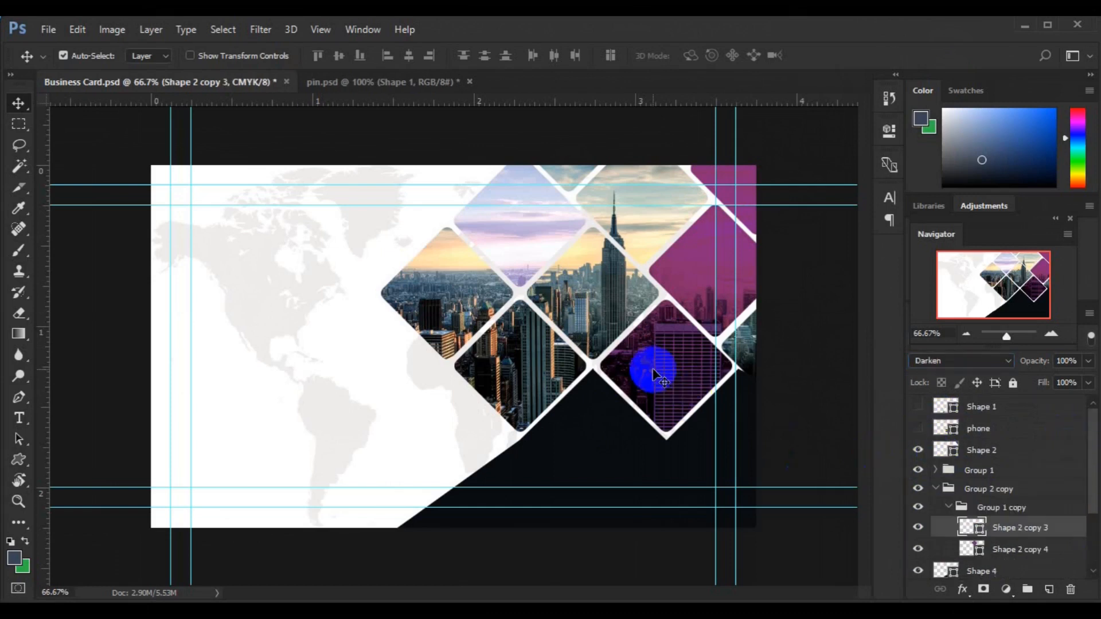
left_click_drag(653, 374, 442, 294)
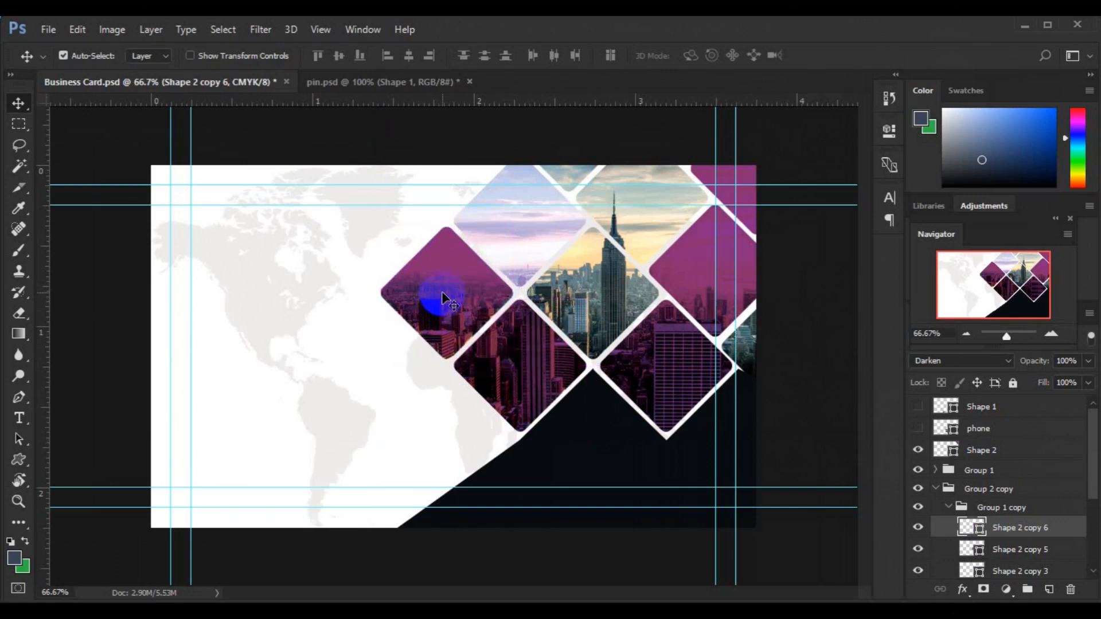
Step: Zoom out to the whole card and collapse Group 1 and Group 2 copy in the layer list
left_click(694, 285)
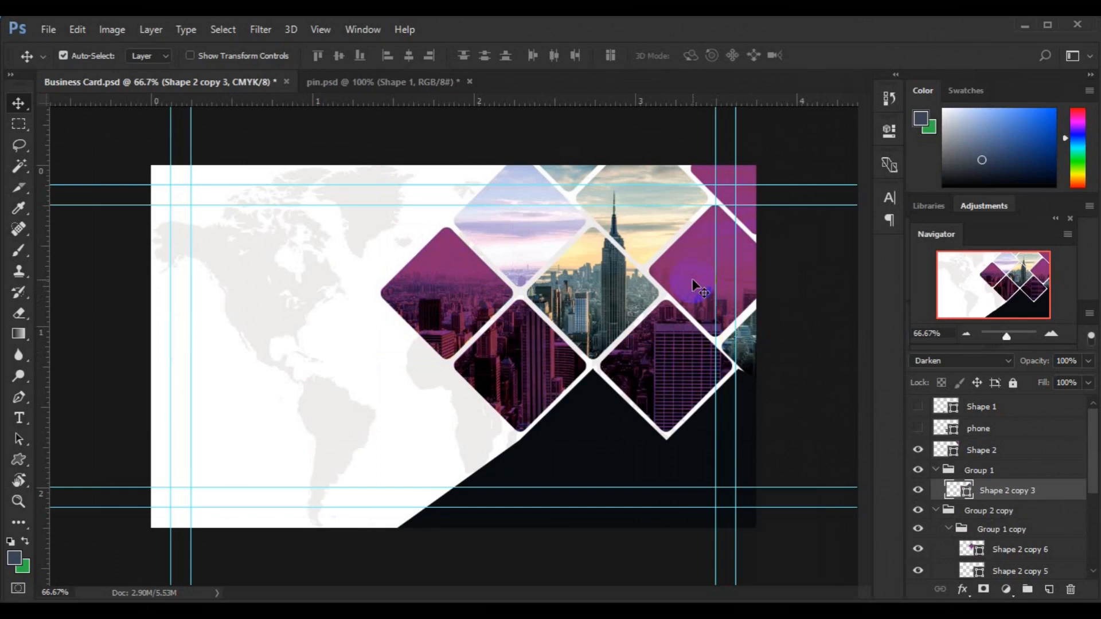
key("ctrl")
key("ctrl+minus")
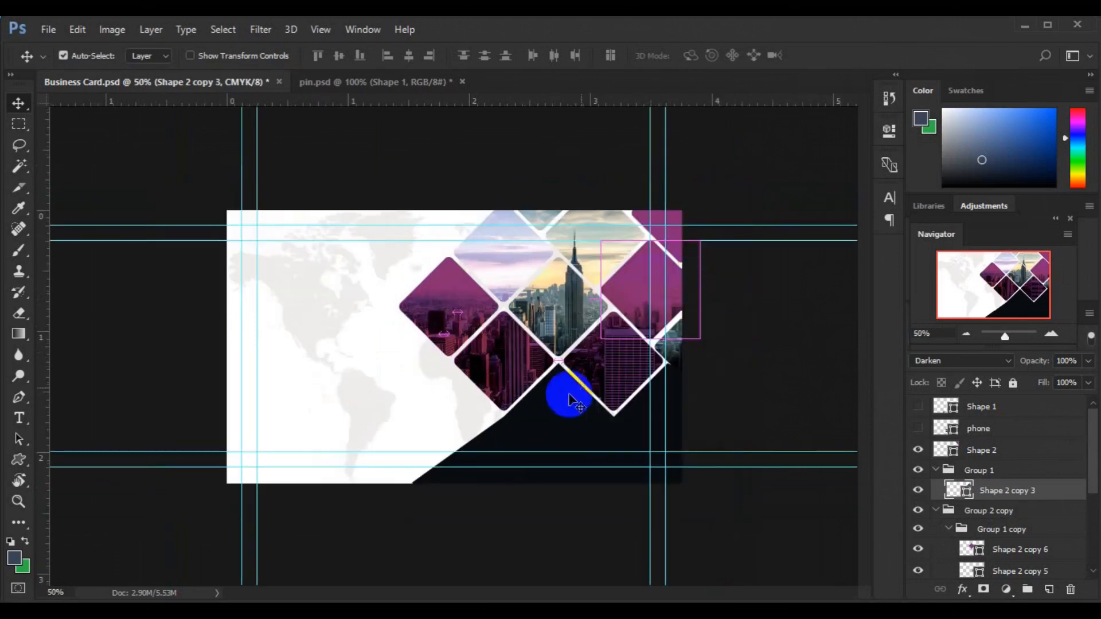
left_click(937, 474)
left_click(936, 470)
left_click(936, 489)
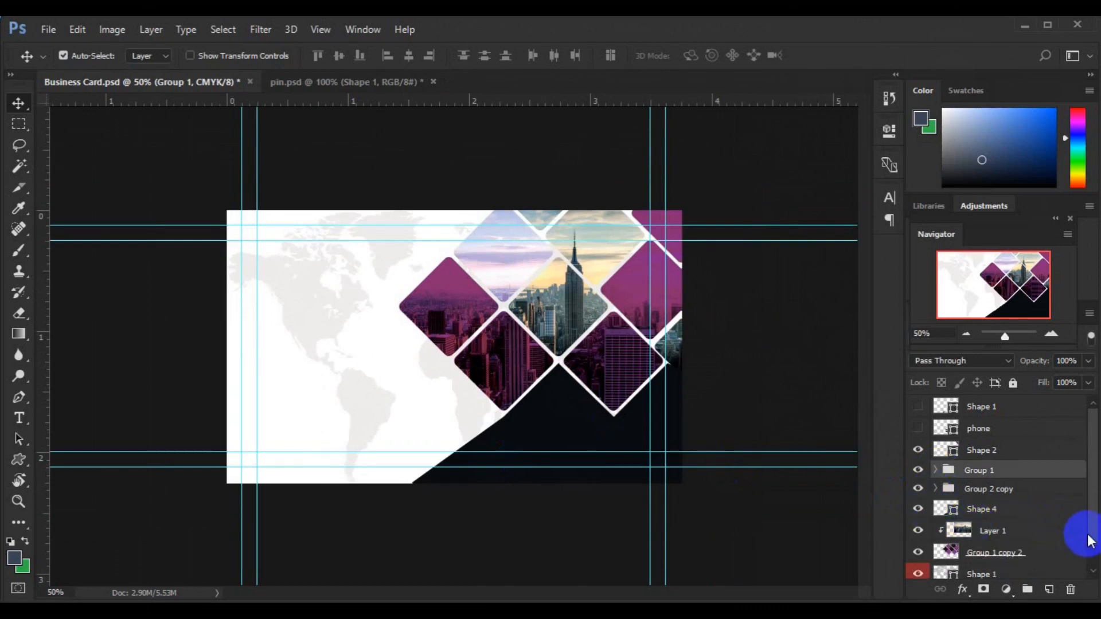
Step: Delete the stray duplicate diamond pulled toward the top edge and collapse Group 1 copy
left_click(609, 364)
left_click_drag(610, 363, 593, 240)
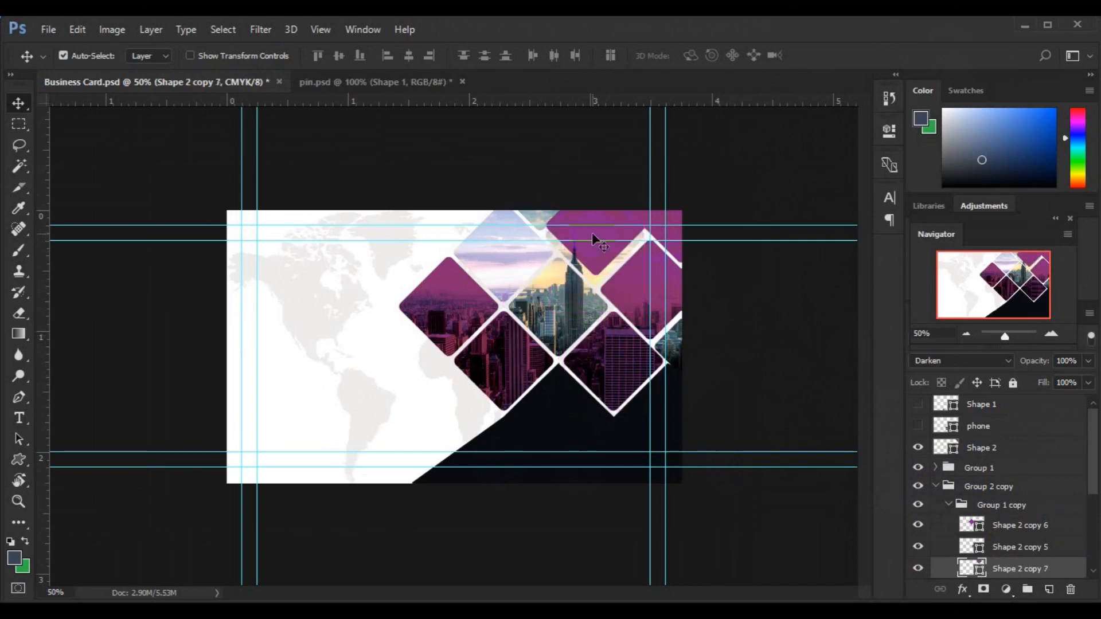
key("Delete")
left_click(947, 507)
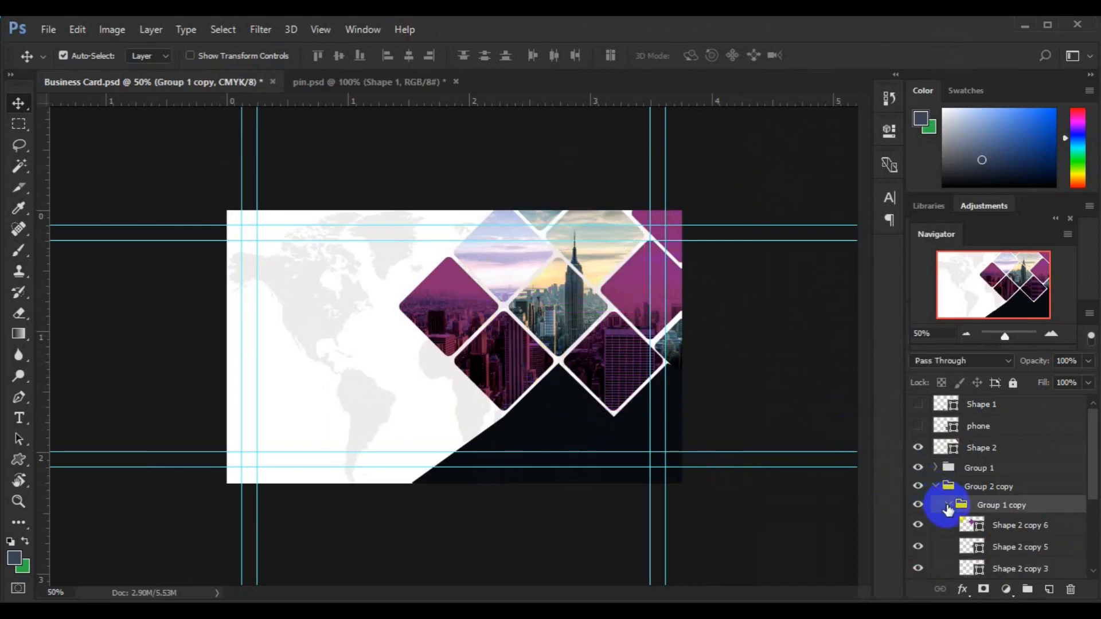
left_click(947, 507)
left_click(562, 421)
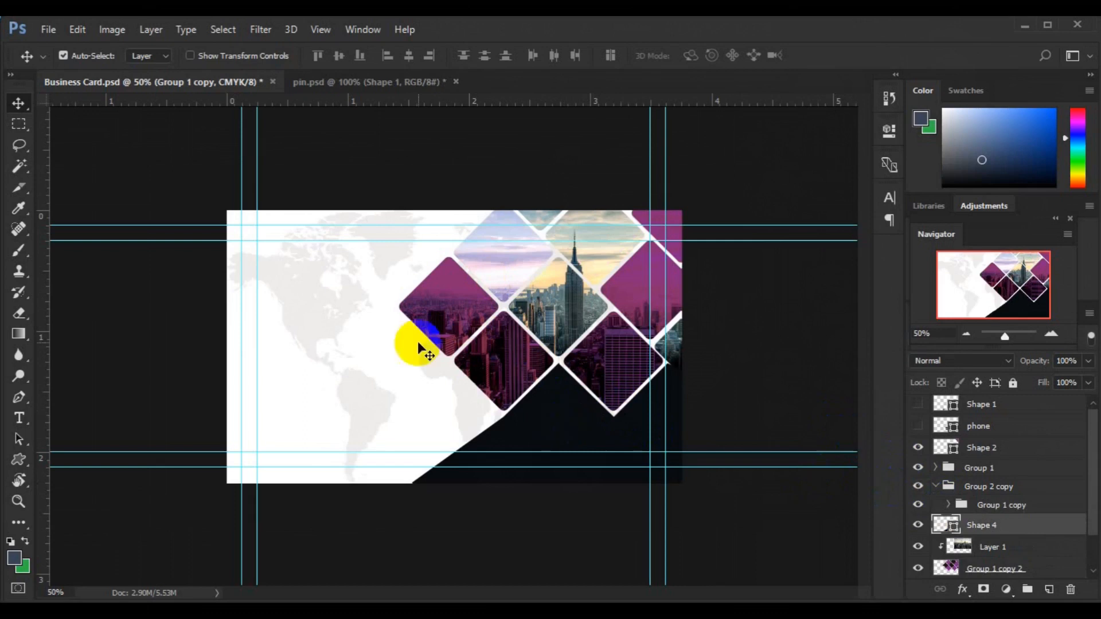
left_click(310, 82)
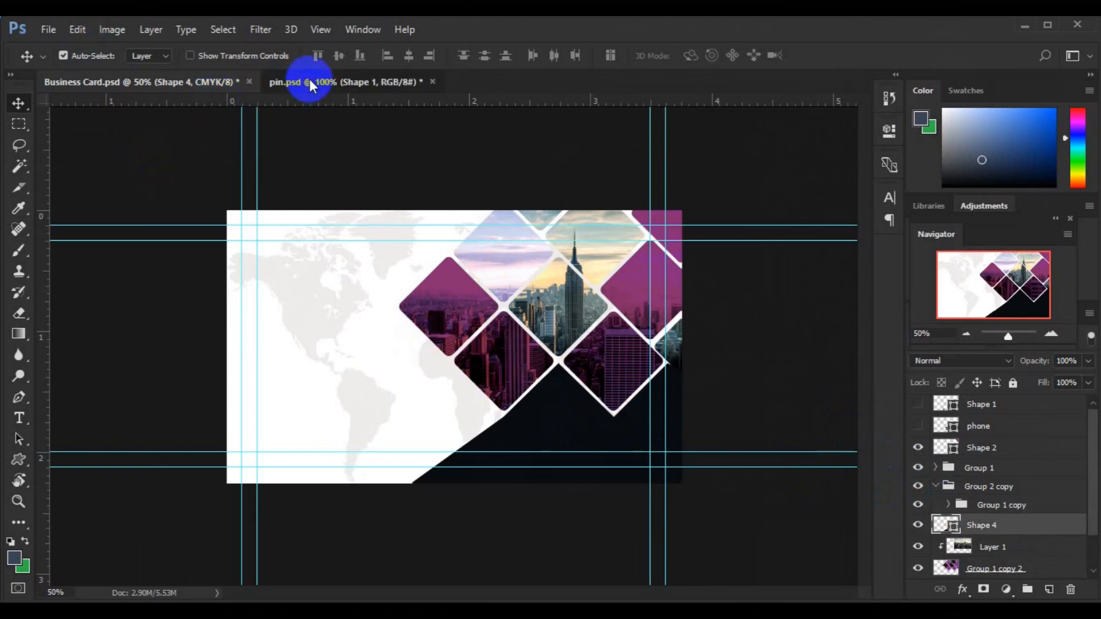
Step: Bring the QR code from pin.psd onto the navy band and scale it to about 11%
left_click(434, 356)
left_click_drag(445, 356, 540, 434)
key("ctrl+t")
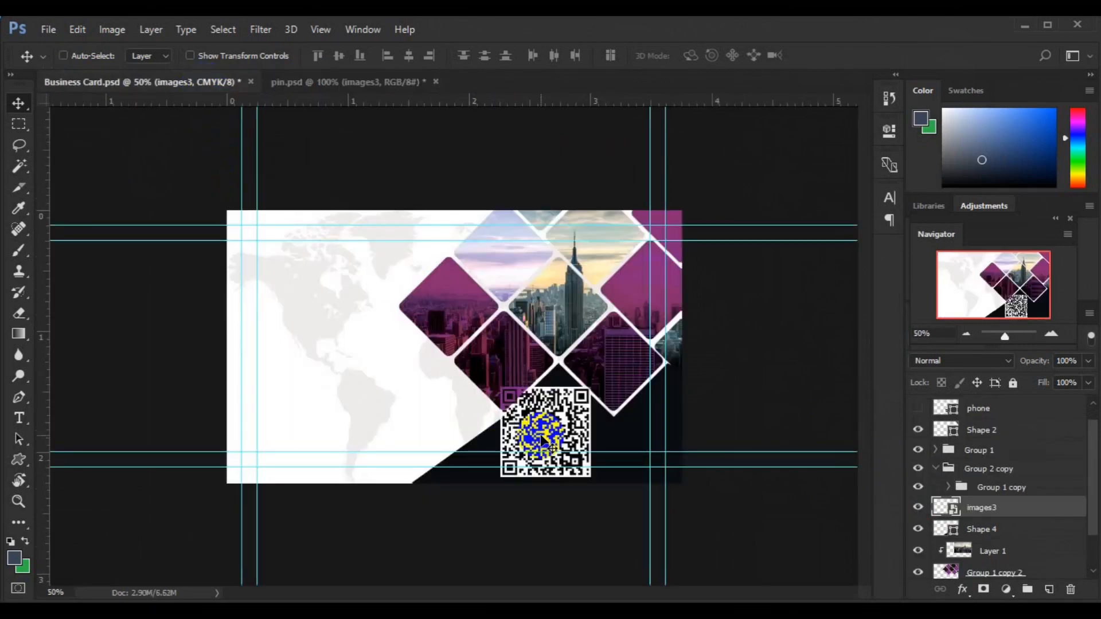
left_click_drag(589, 478, 558, 424)
key("Return")
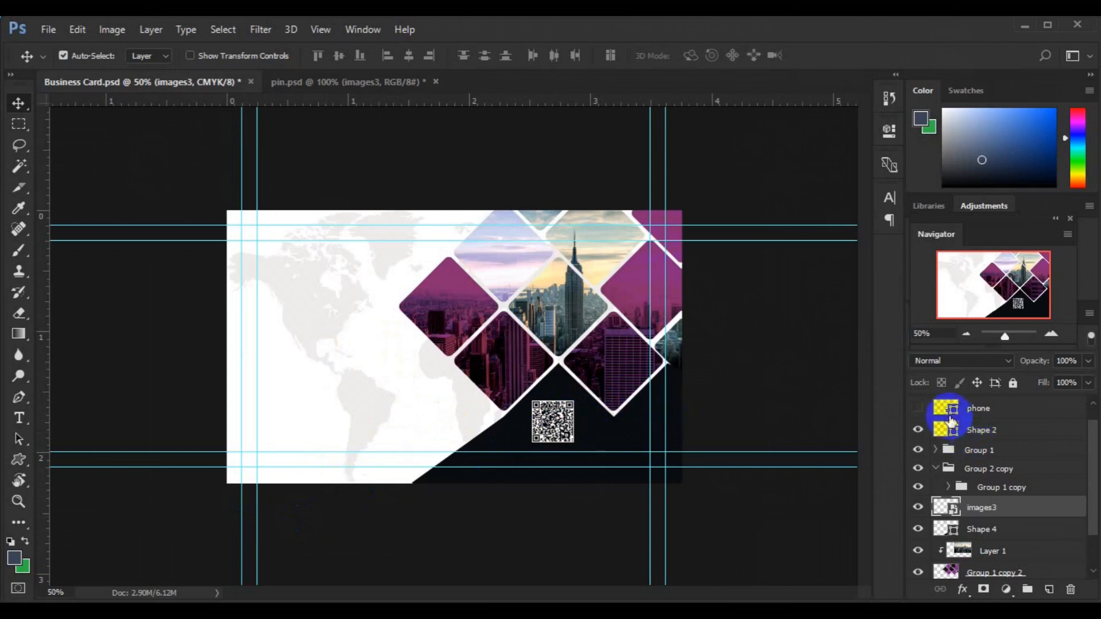
Step: Show the globe and phone icons and move the phone icon left onto the map
left_click(977, 411)
scroll(1082, 417, "up", 1)
left_click(918, 407)
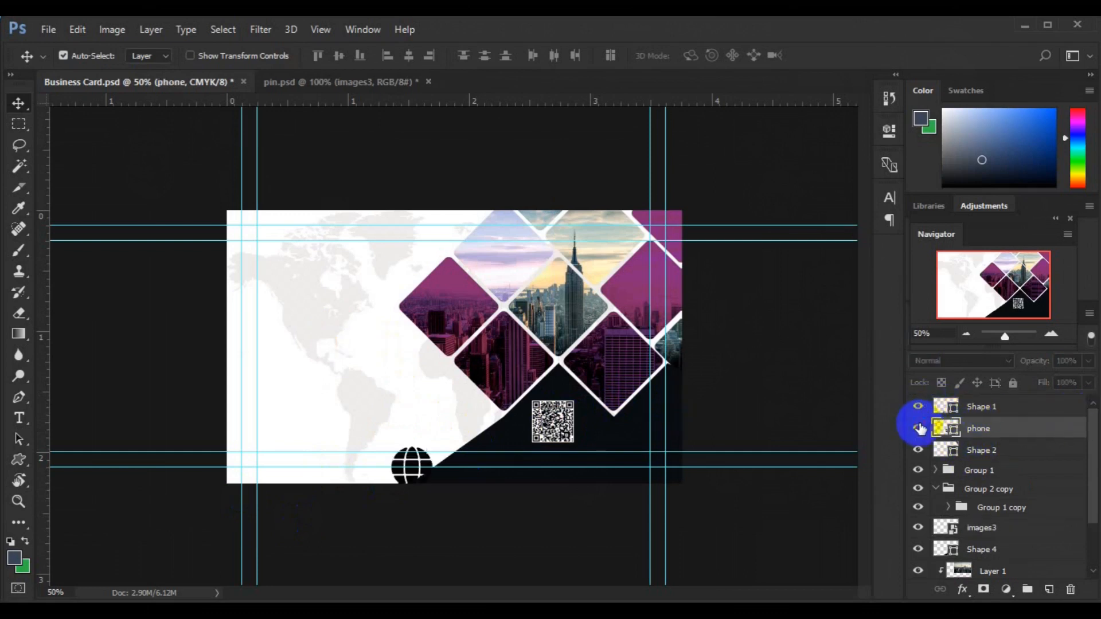
left_click(918, 429)
key("ctrl+t")
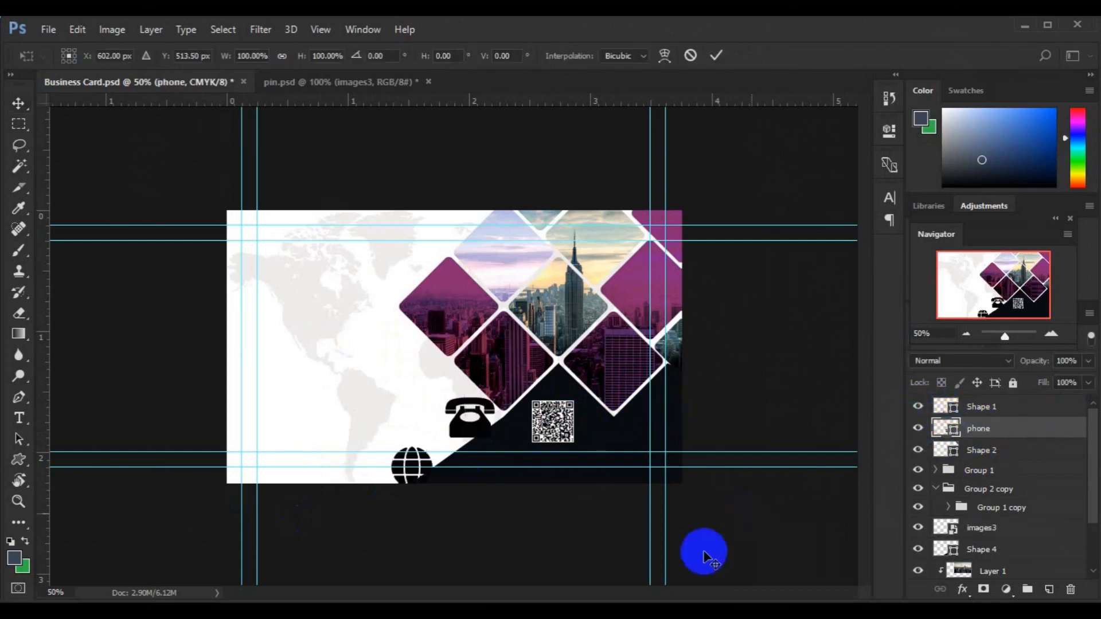
left_click_drag(475, 430, 290, 388)
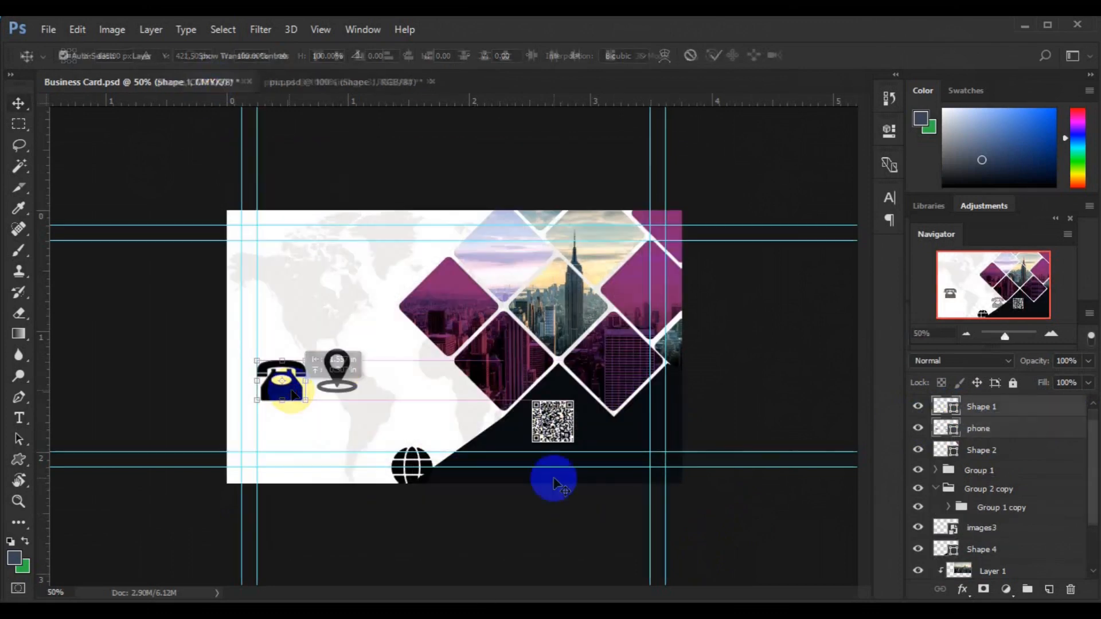
left_click(1005, 449)
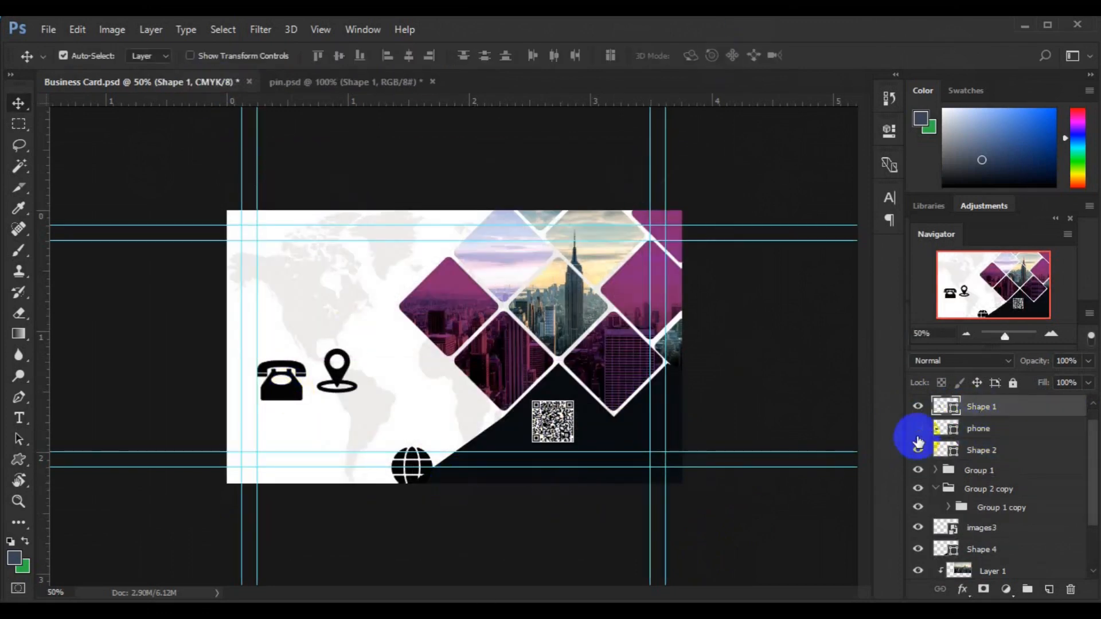
Step: Move the pin, phone and globe icons up about 80 px and shrink them to about half size
left_click(870, 458)
left_click(283, 381)
left_click(983, 400, "shift")
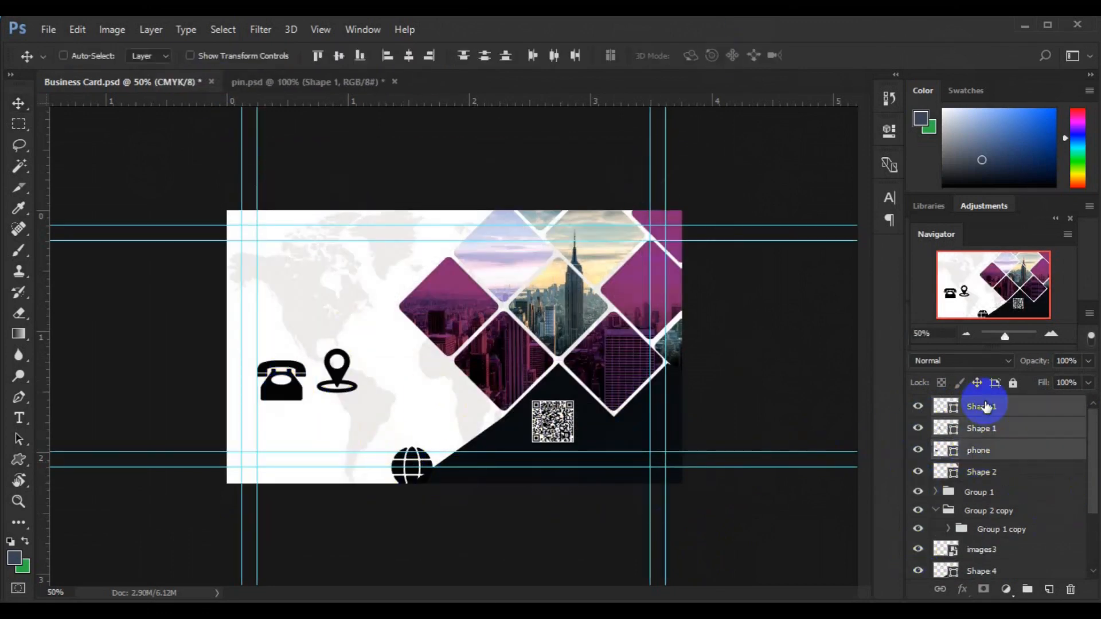
key("ctrl+t")
left_click_drag(332, 379, 333, 331)
key("ctrl+plus")
left_click_drag(423, 290, 336, 331)
left_click_drag(352, 414, 336, 402)
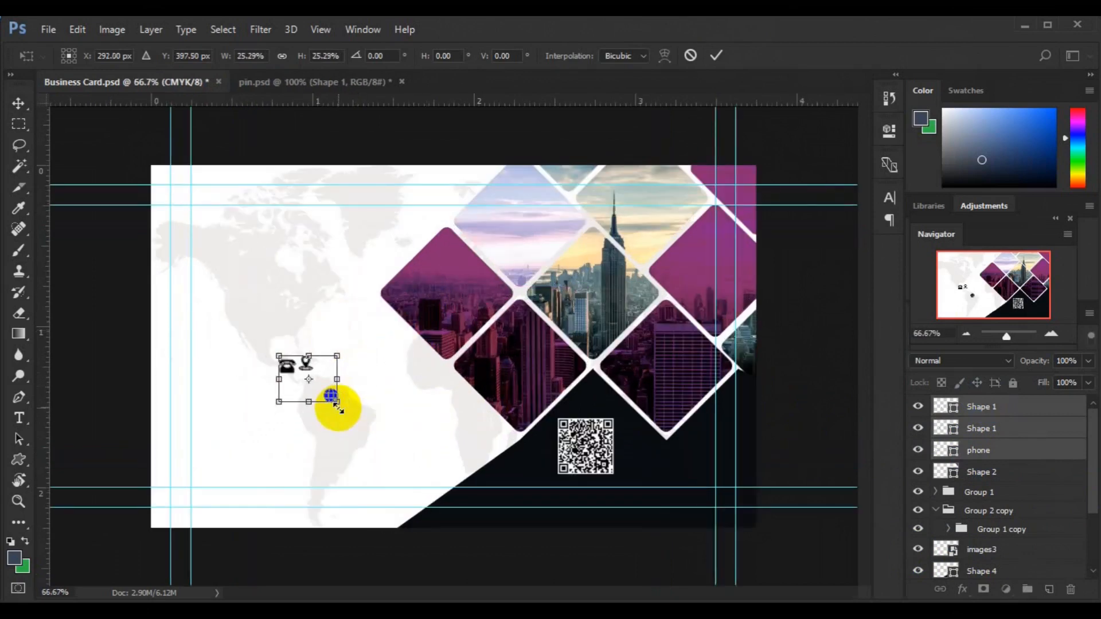
key("Return")
key("ctrl+plus")
Step: Add a new layer and draw a rectangle from the top-left guide corner
left_click_drag(544, 594, 491, 595)
left_click(1049, 590)
left_click(18, 459)
left_click_drag(210, 135, 265, 195)
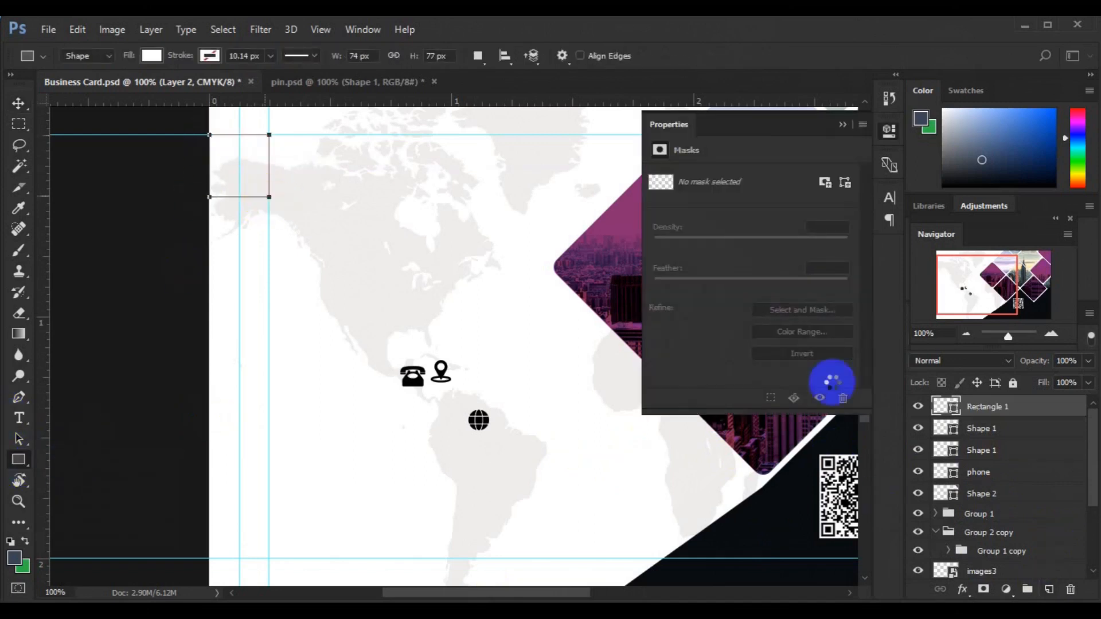
Step: Fill Rectangle 1 grey and add a new empty layer
key("v")
left_click(660, 224)
left_click(663, 343)
left_click(1049, 590)
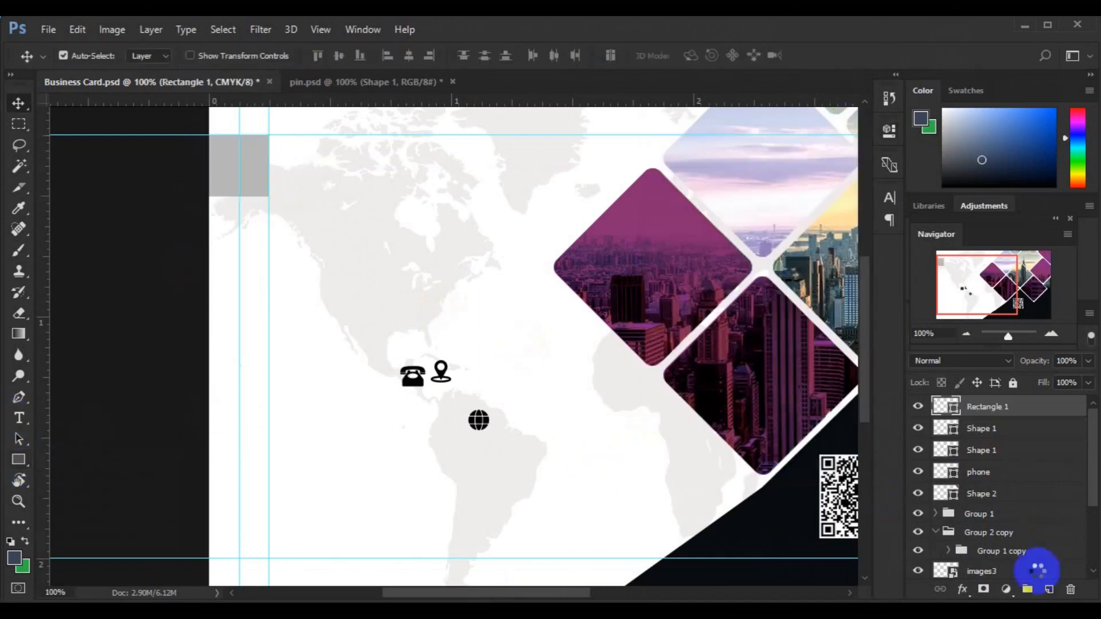
Step: Type the cardholder's name in Roboto Bold 12 pt near the card's top-left
left_click(18, 418)
left_click(204, 56)
type("robo")
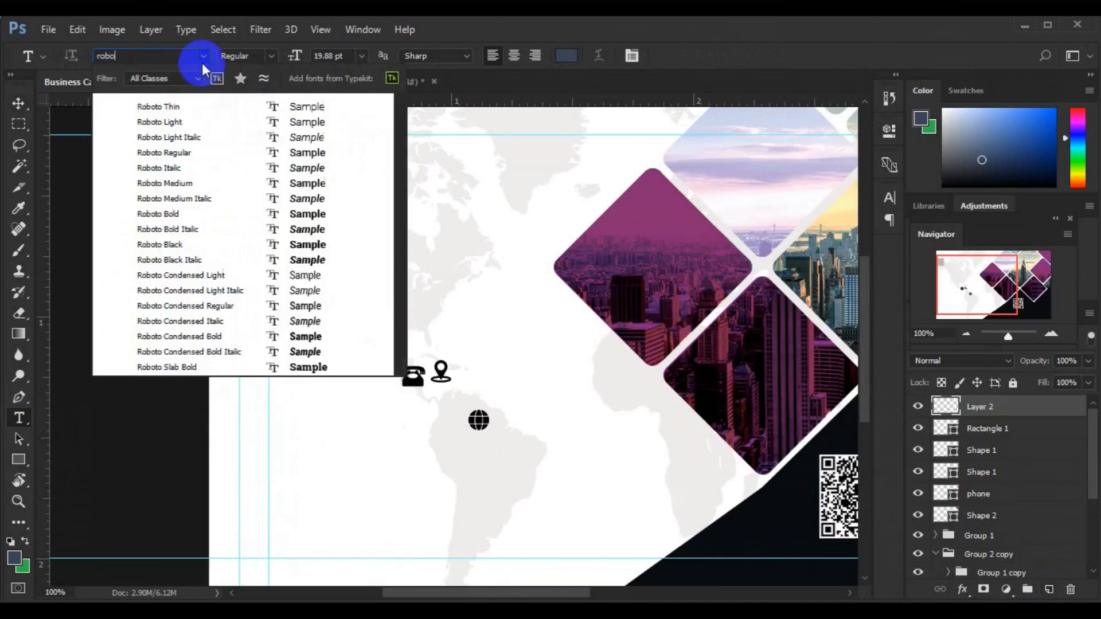
left_click(180, 214)
left_click(301, 174)
left_click(361, 56)
left_click(362, 193)
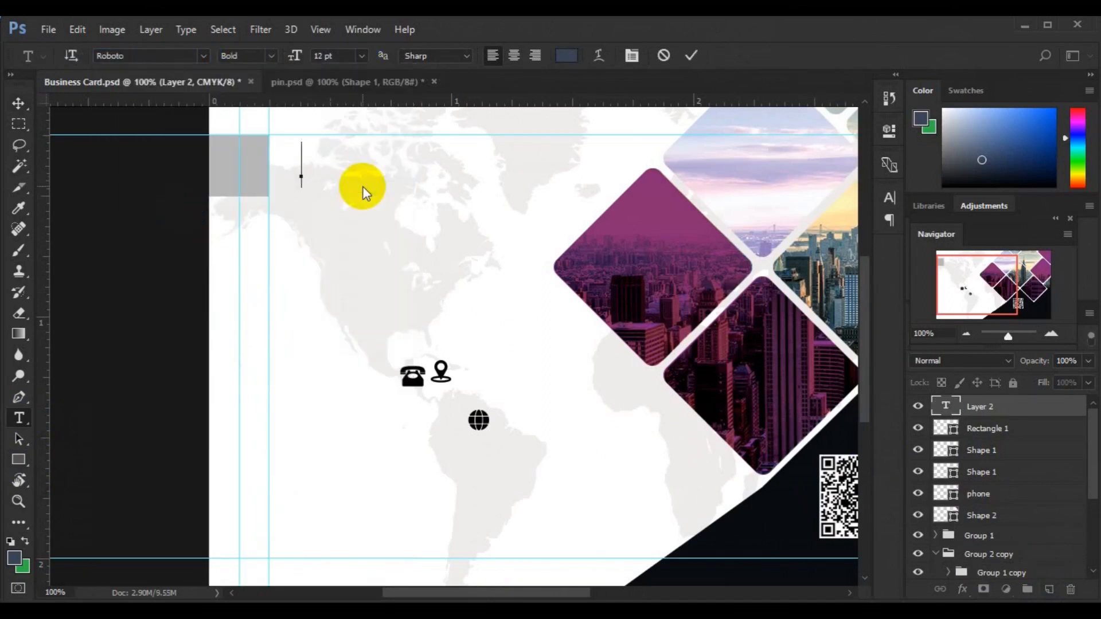
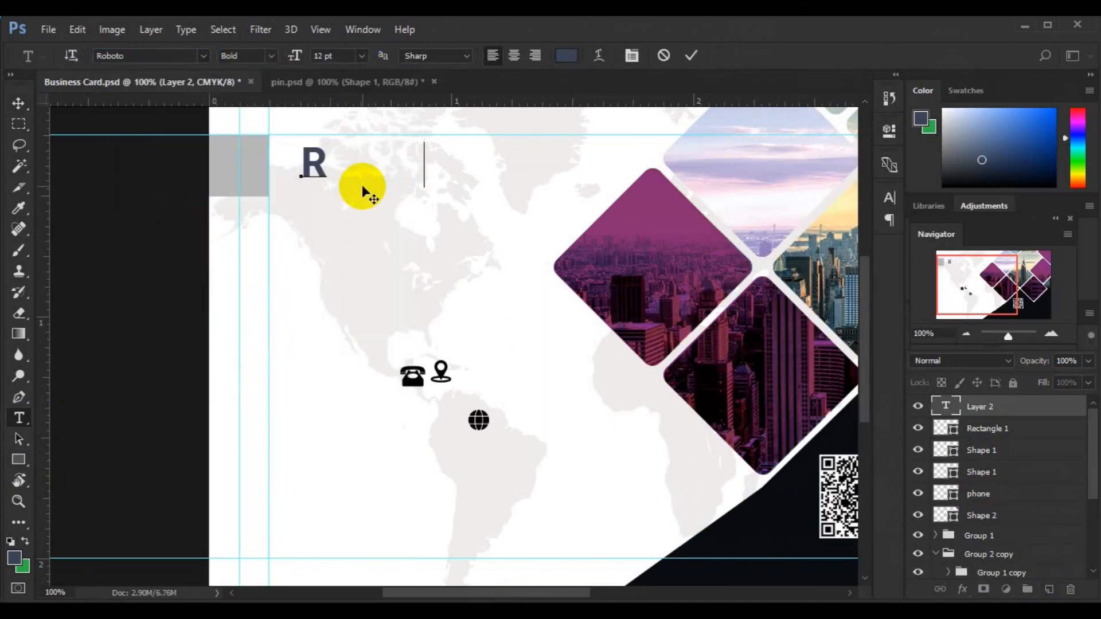
Step: Make the surname bright magenta in Light weight and commit the name
key("shift+Left")
key("shift+Left")
key("shift+Left")
key("shift+Left")
key("shift+Left")
left_click(566, 55)
left_click(756, 441)
left_click(788, 197)
left_click(759, 230)
left_click(930, 160)
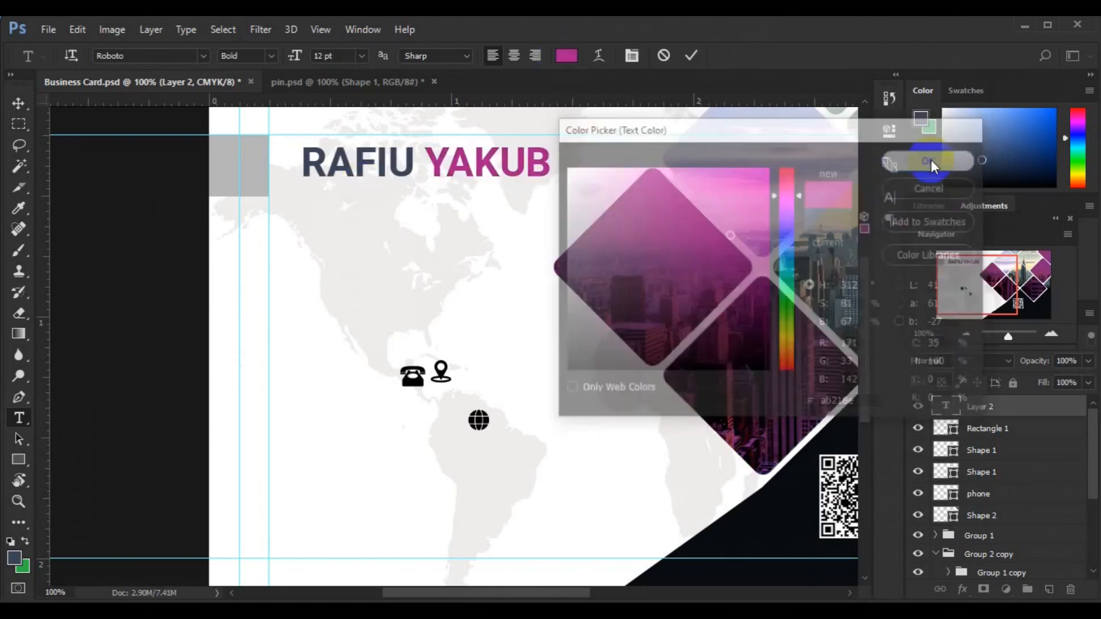
left_click(267, 55)
left_click(264, 94)
key("ctrl+Return")
Step: Duplicate the name line below itself and change it to CREATIVE DIRECTOR
key("v")
left_click_drag(384, 170, 363, 204)
left_click(18, 418)
left_click(394, 195)
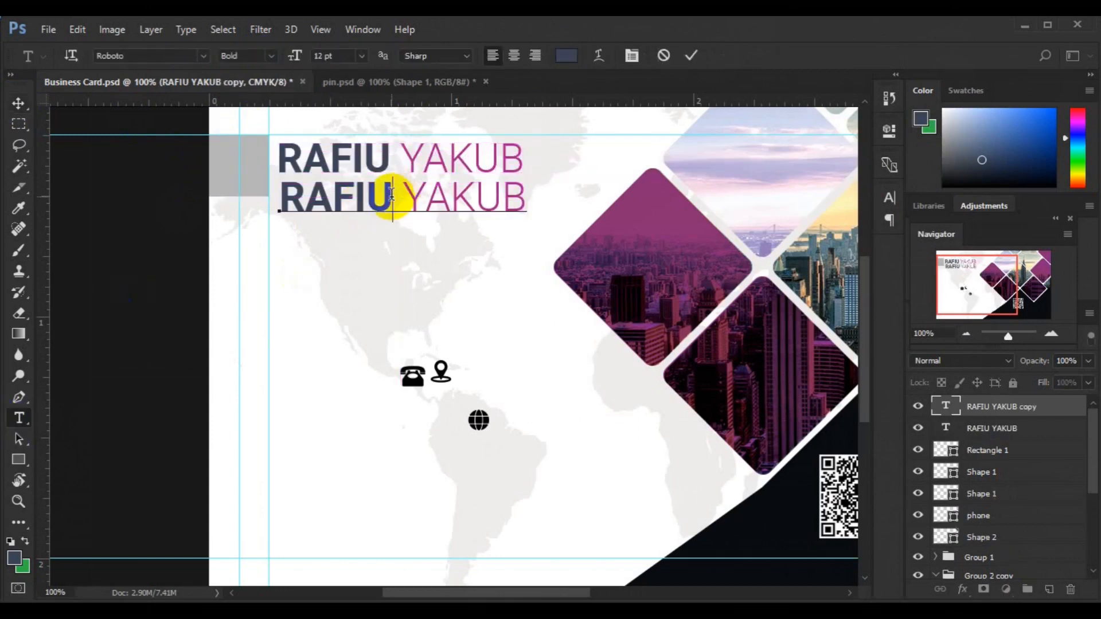
key("shift+Left")
key("shift+Left")
key("shift+Left")
key("shift+Left")
key("shift+Left")
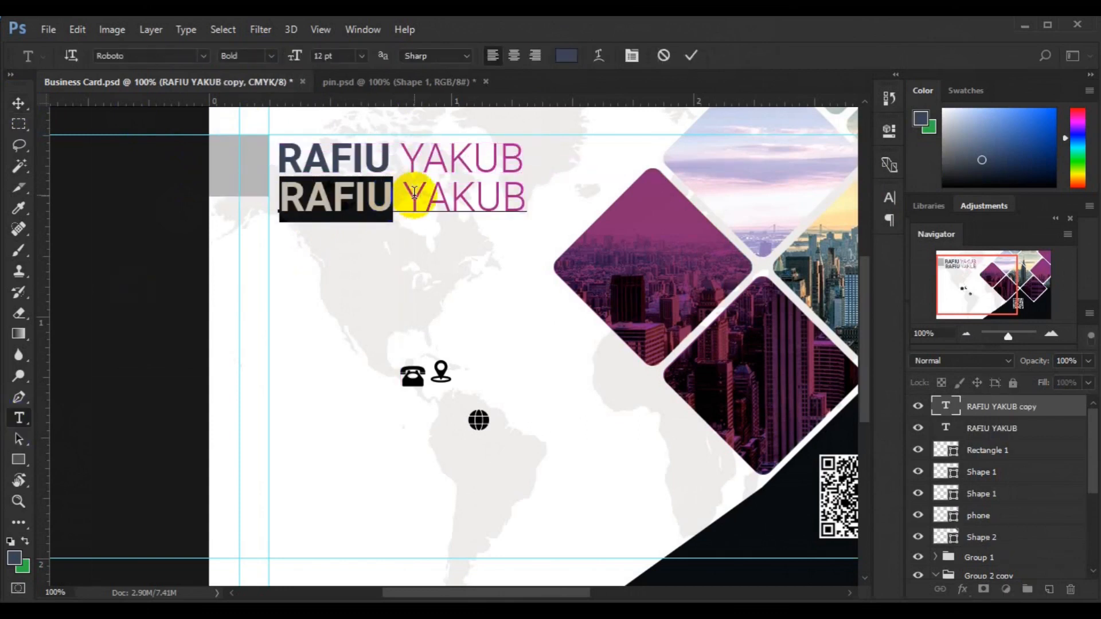
key("BackSpace")
type("CREATIVE DIRECTOR")
Step: Set the CREATIVE DIRECTOR title to 6 pt in the name's dark blue-grey
key("ctrl+a")
left_click(362, 57)
left_click(361, 98)
left_click(203, 57)
left_click(275, 56)
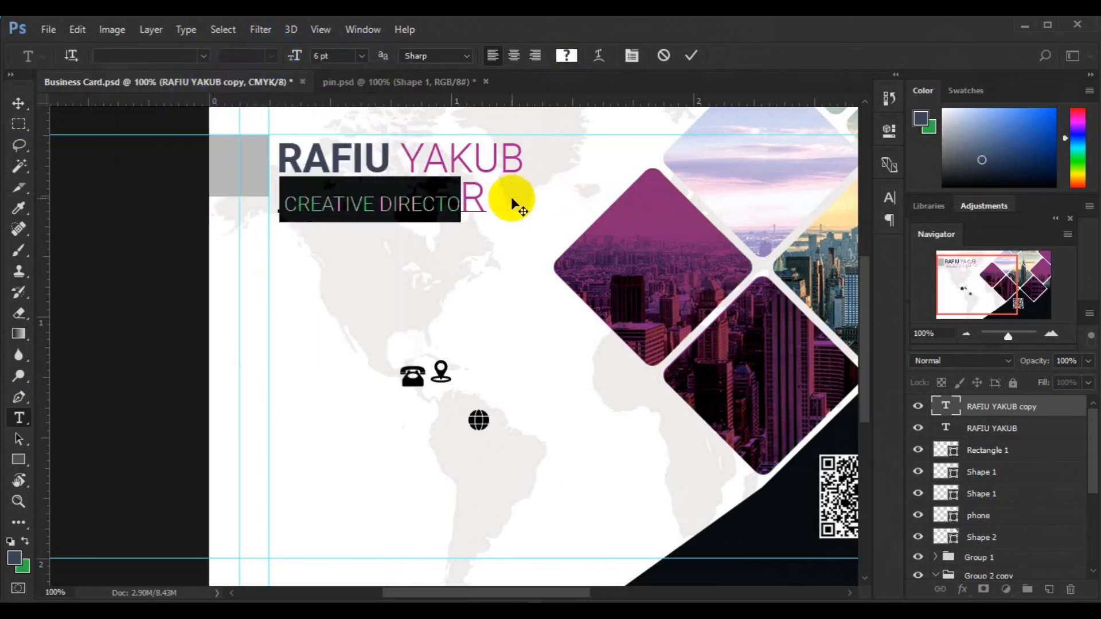
left_click(348, 99)
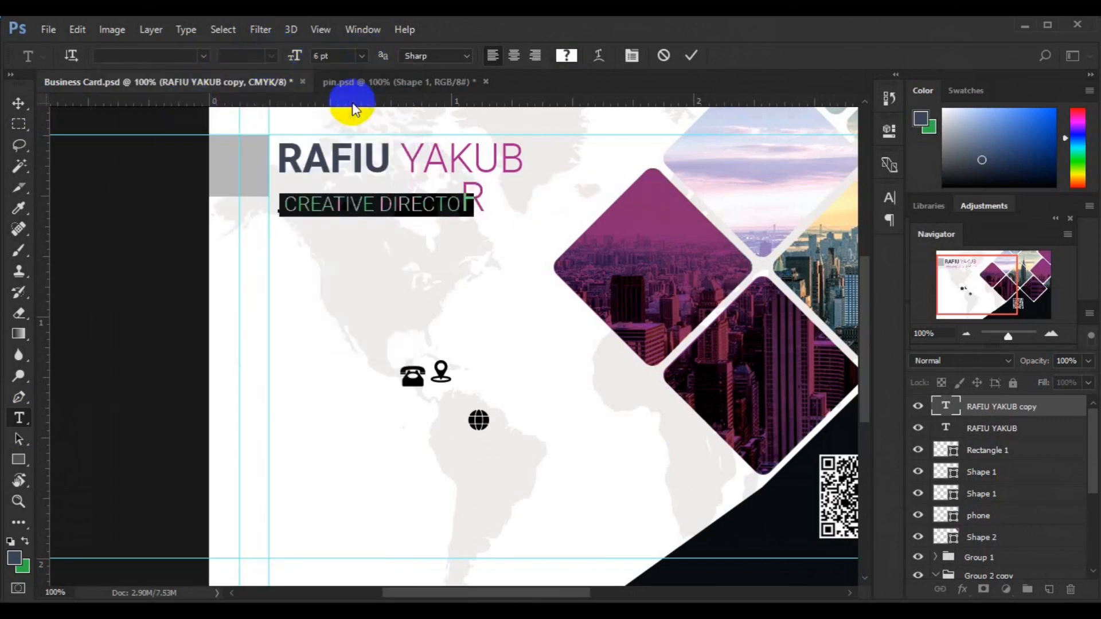
left_click(566, 55)
left_click(285, 153)
left_click(928, 167)
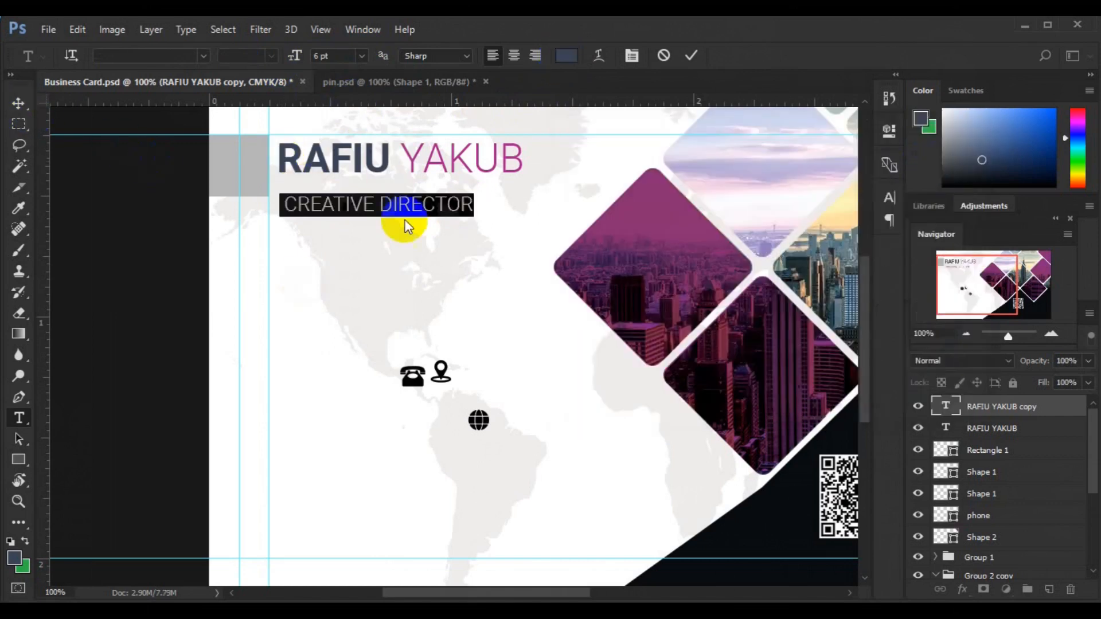
key("ctrl+Return")
Step: Tuck the title under the name, group both texts, and centre them vertically on the grey rectangle
key("v")
left_click_drag(362, 214, 357, 198)
key("ctrl+g")
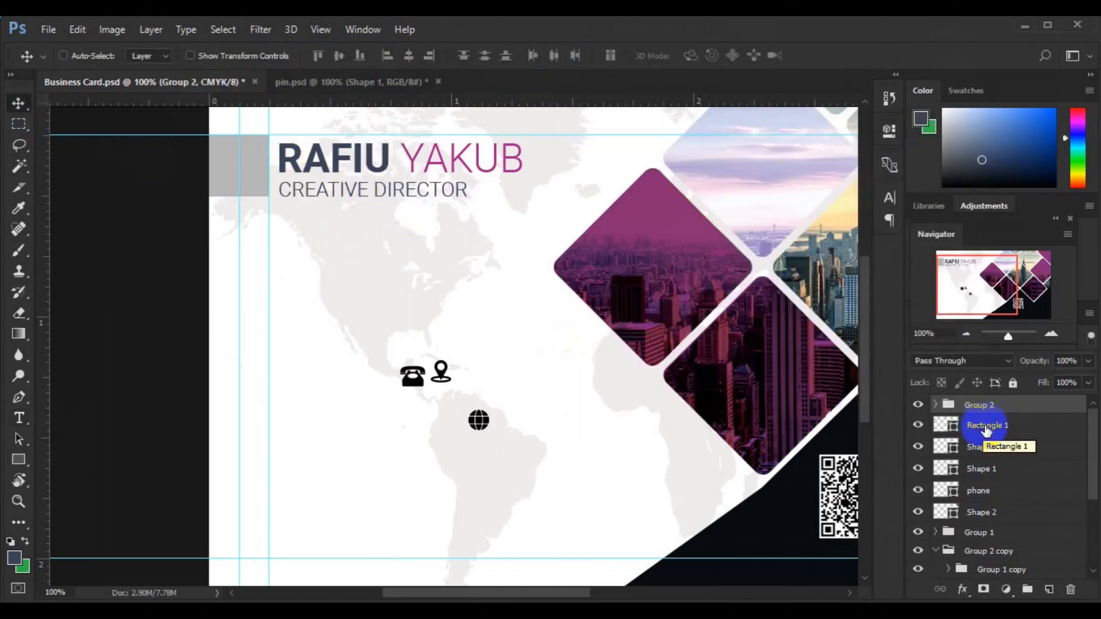
left_click(975, 425, "ctrl")
left_click(406, 59)
key("ctrl+z")
left_click(338, 60)
left_click(1048, 587)
right_click(22, 460)
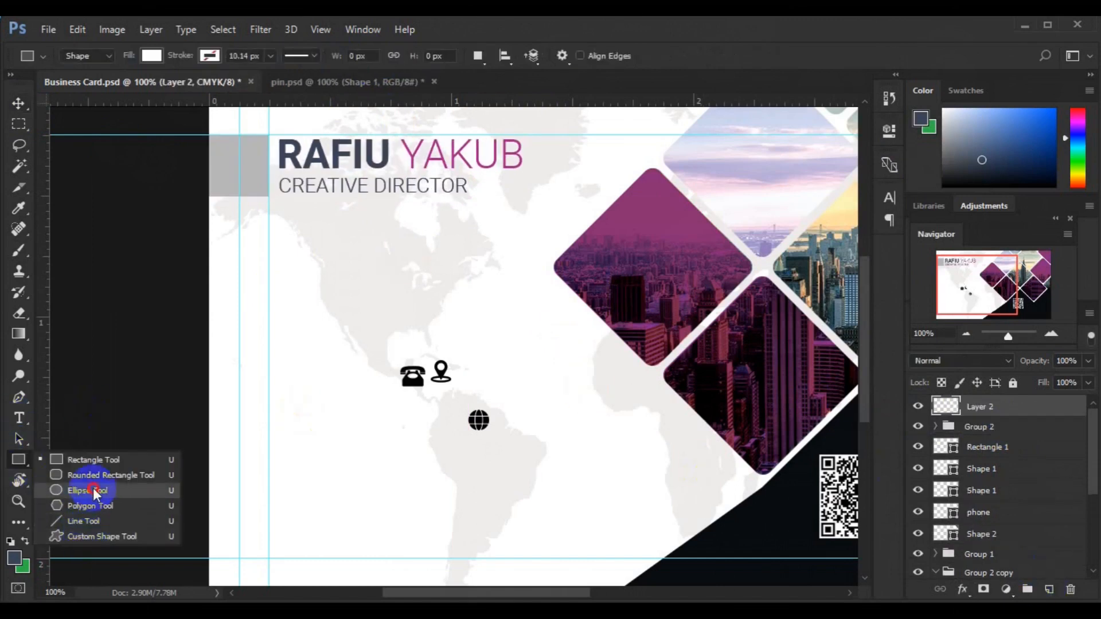